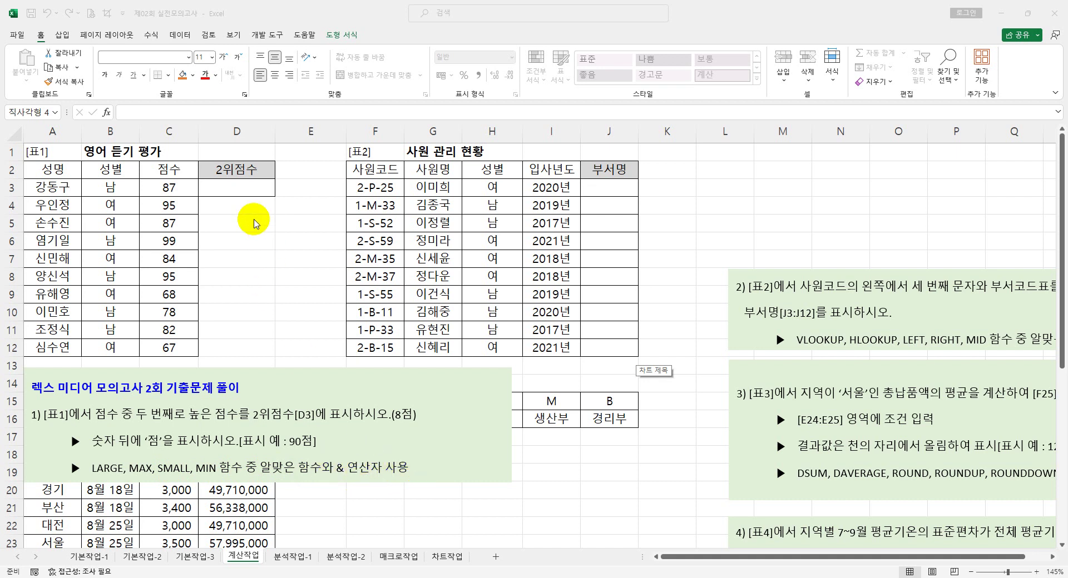
- Enter the formula =LARGE(C3:C12,2) in cell D3 to return the second-highest score of 표1
{"action": "left_click", "coordinate": [233, 187]}
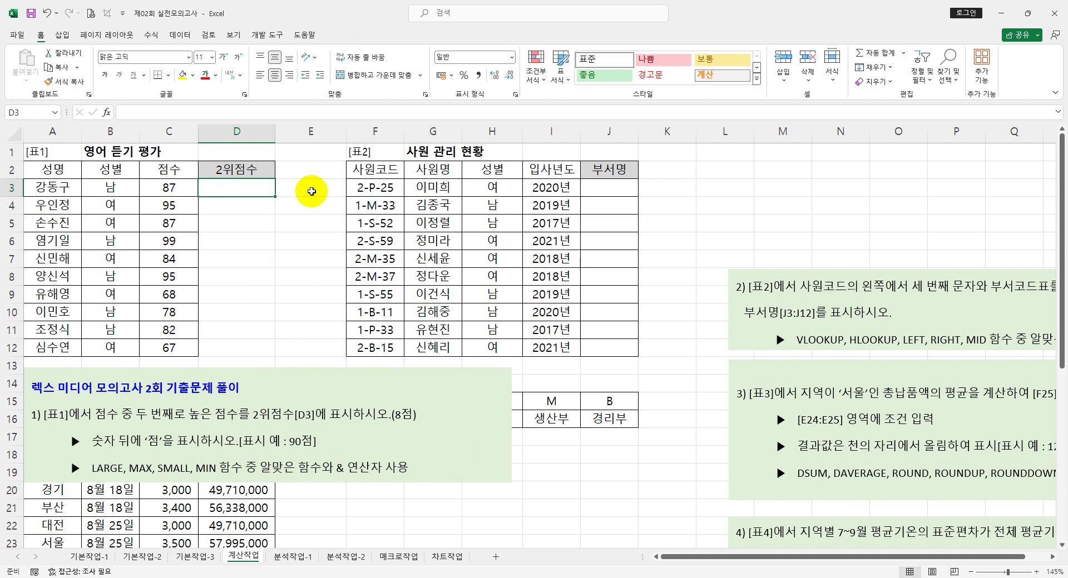
{"action": "type", "text": "="}
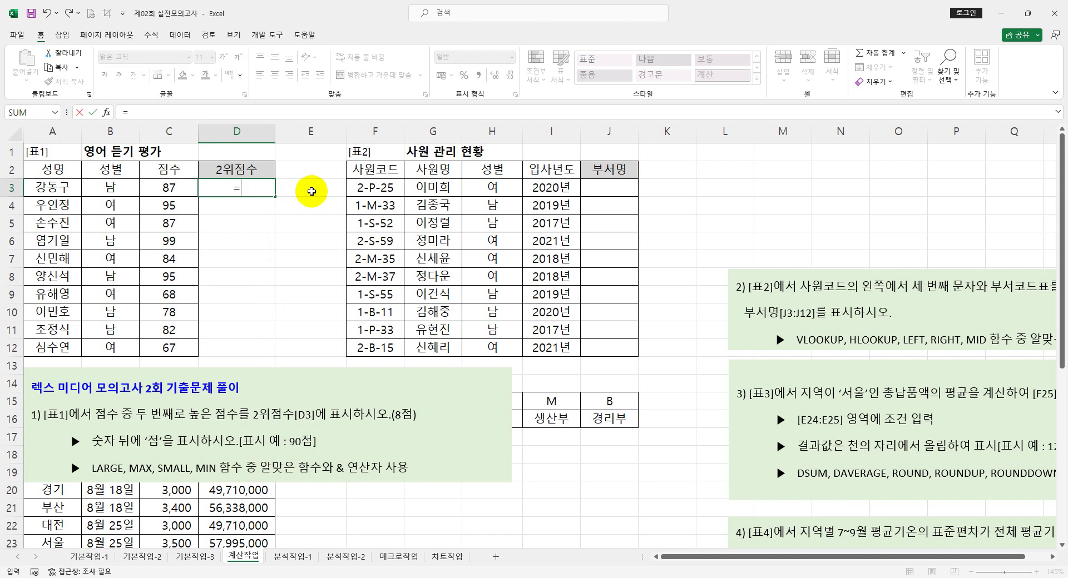
{"action": "type", "text": "l"}
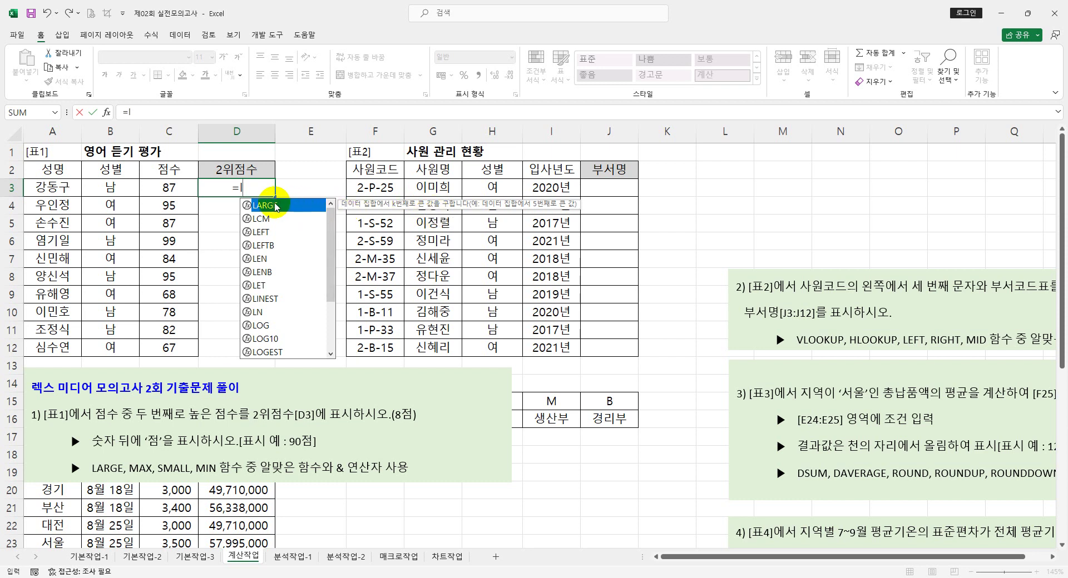
{"action": "double_click", "coordinate": [275, 205]}
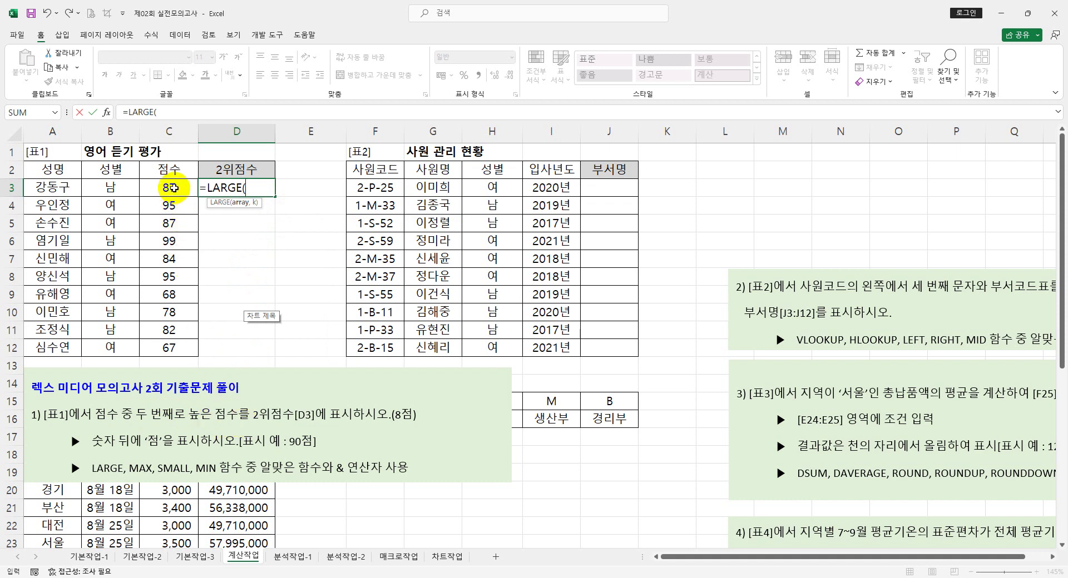
{"action": "left_click_drag", "start_coordinate": [174, 192], "coordinate": [170, 346]}
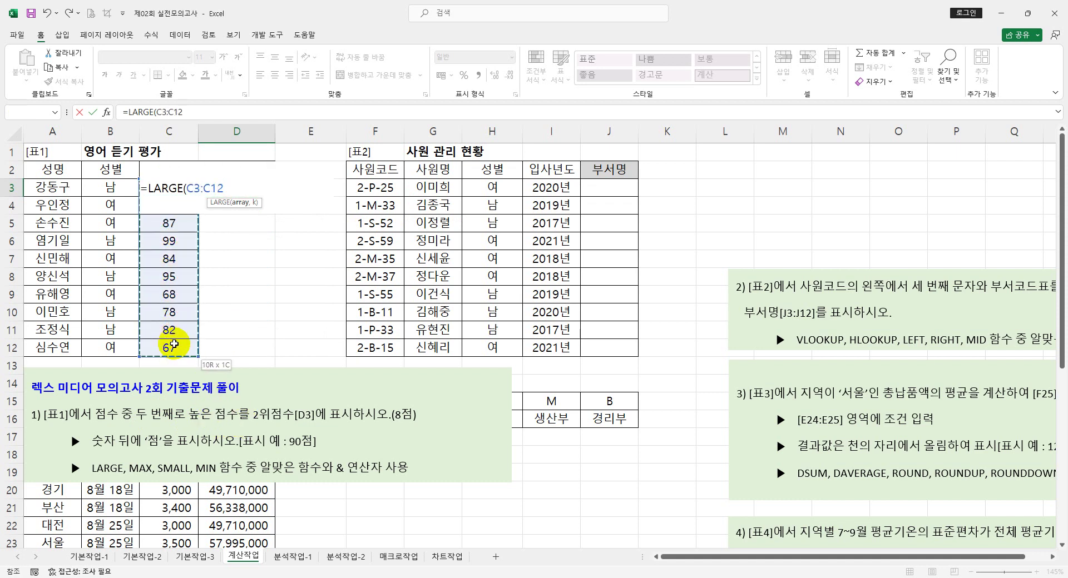
{"action": "type", "text": ","}
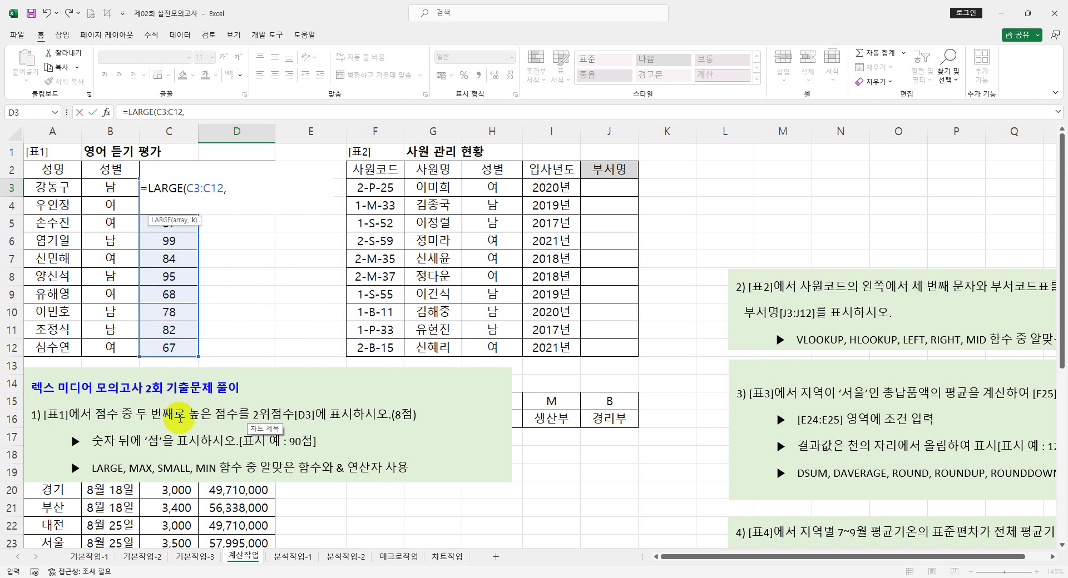
{"action": "type", "text": "2"}
{"action": "type", "text": ")"}
{"action": "key", "text": "Return"}
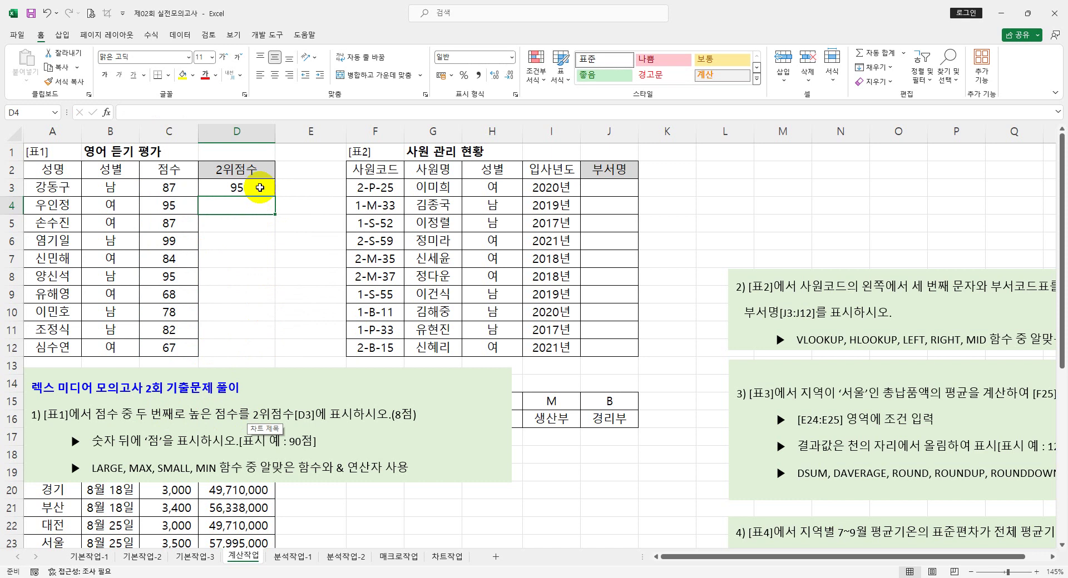
- Append &"점" to the LARGE formula in D3 so the unit follows the score
{"action": "left_click", "coordinate": [259, 187]}
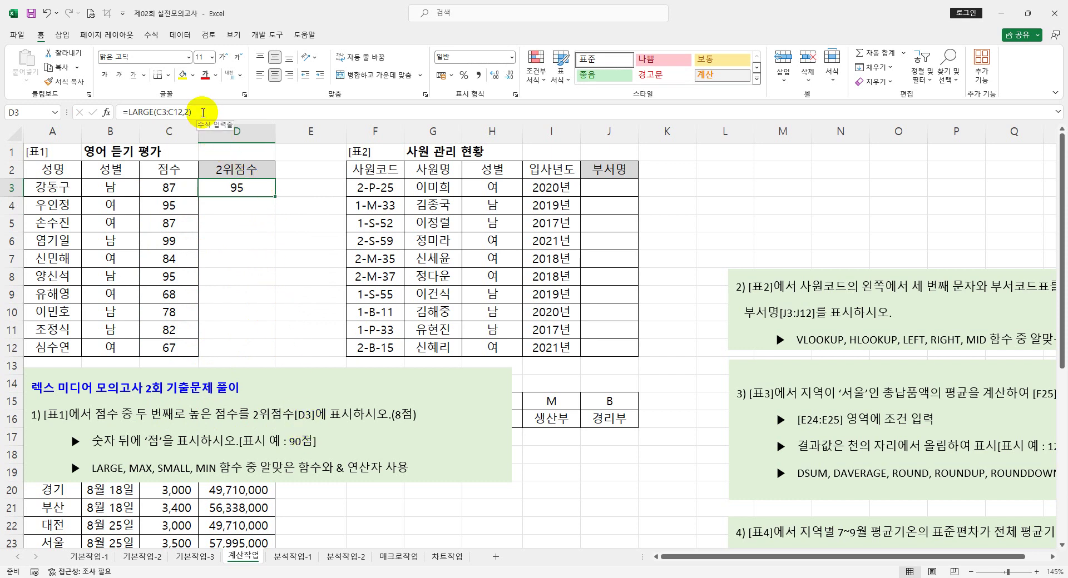
{"action": "left_click", "coordinate": [203, 112]}
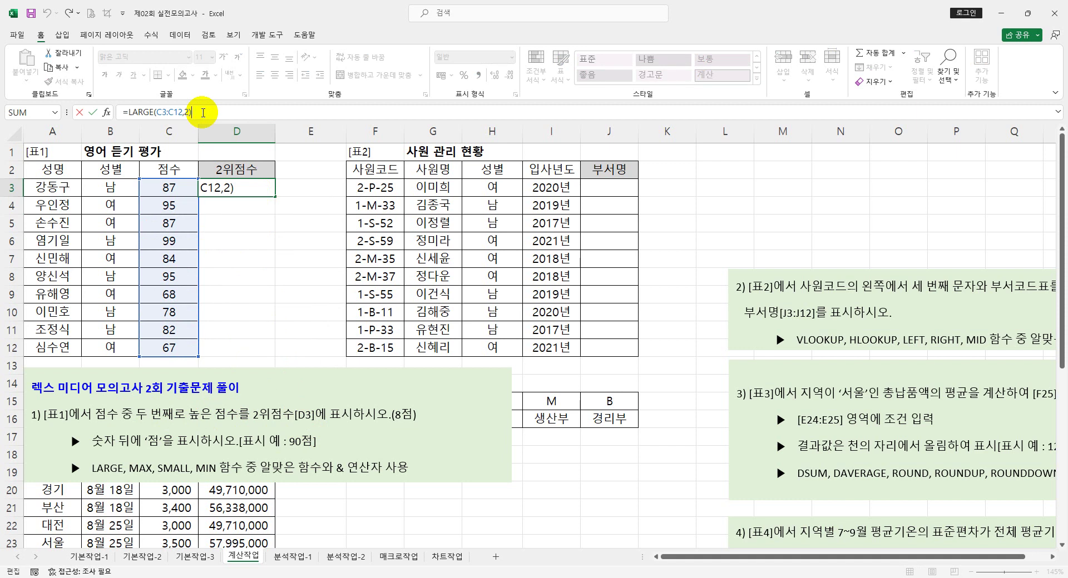
{"action": "left_click_drag", "start_coordinate": [192, 119], "coordinate": [270, 134]}
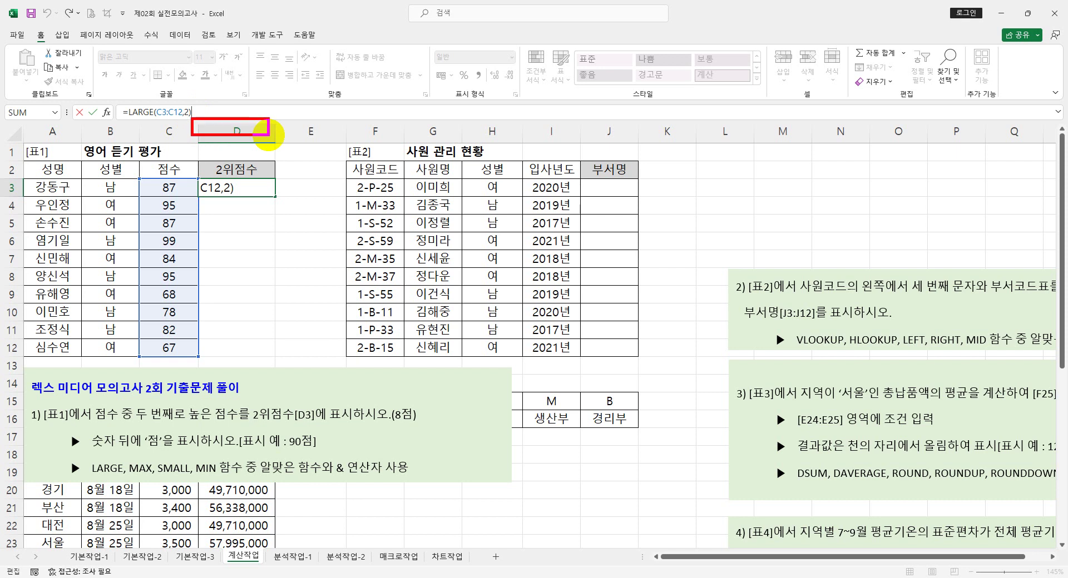
{"action": "key", "text": "Escape"}
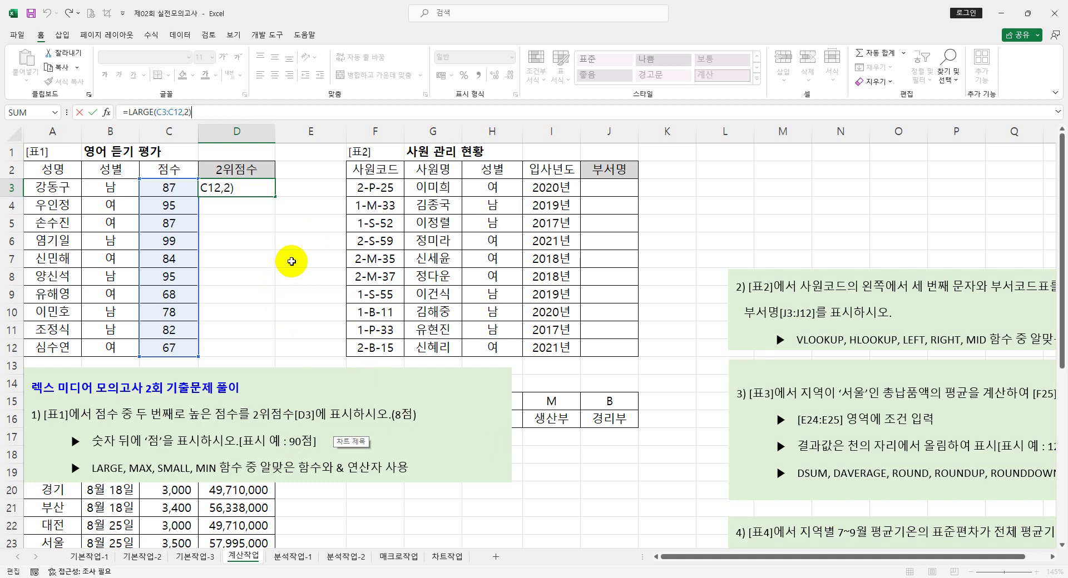
{"action": "type", "text": "&\"점\""}
{"action": "key", "text": "Return"}
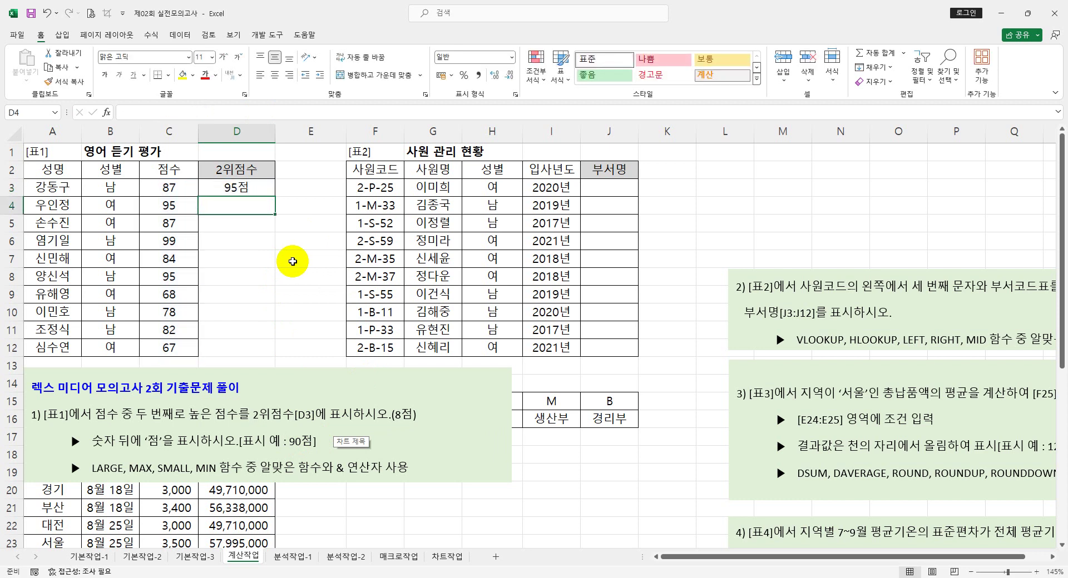
{"action": "left_click", "coordinate": [261, 189]}
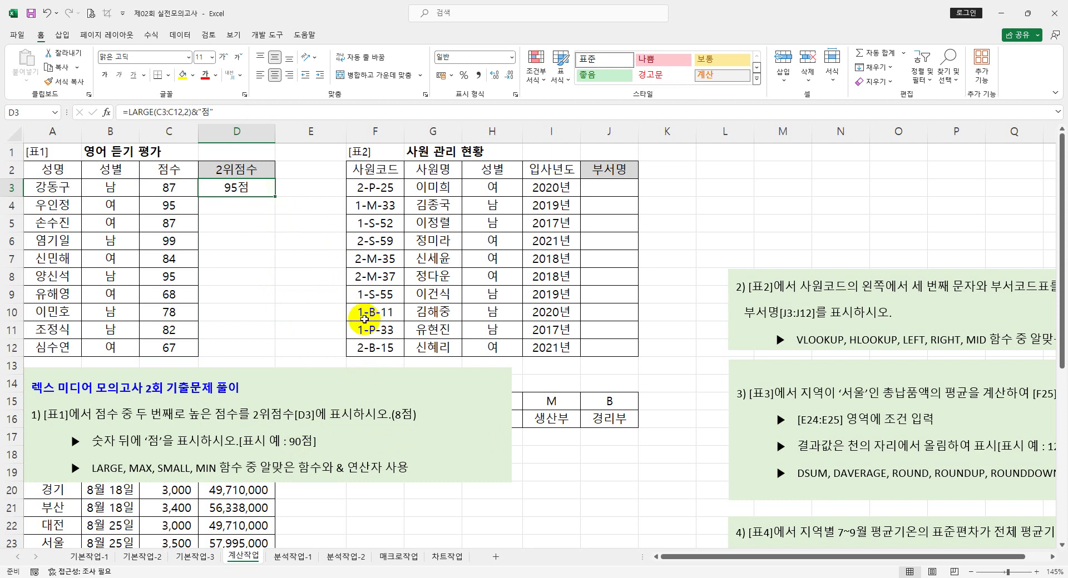
- Delete the question 1 text box and move the question 2 text box just below the 부서코드표 table
{"action": "left_click", "coordinate": [380, 367]}
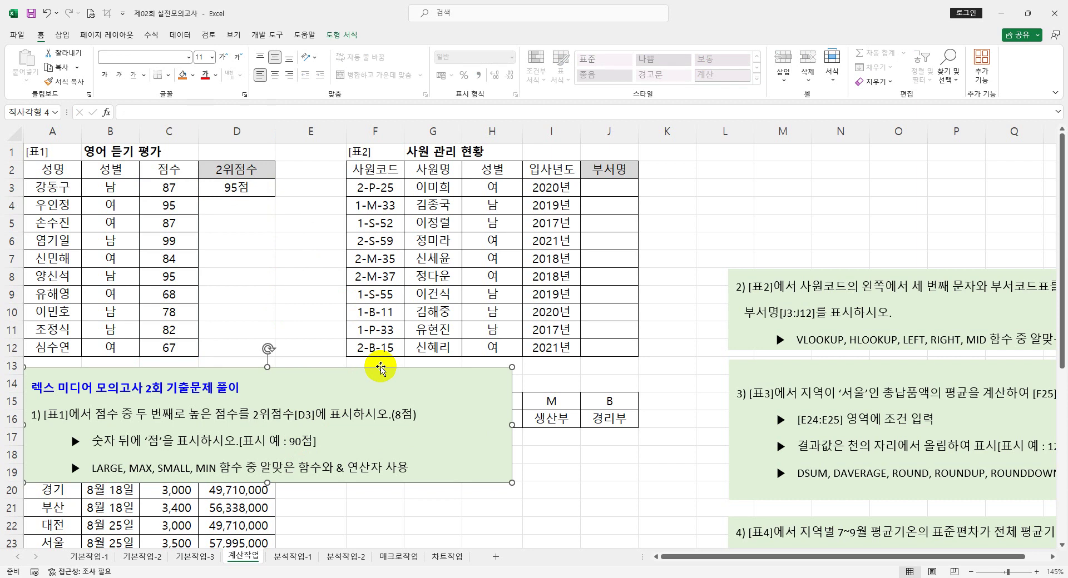
{"action": "key", "text": "Delete"}
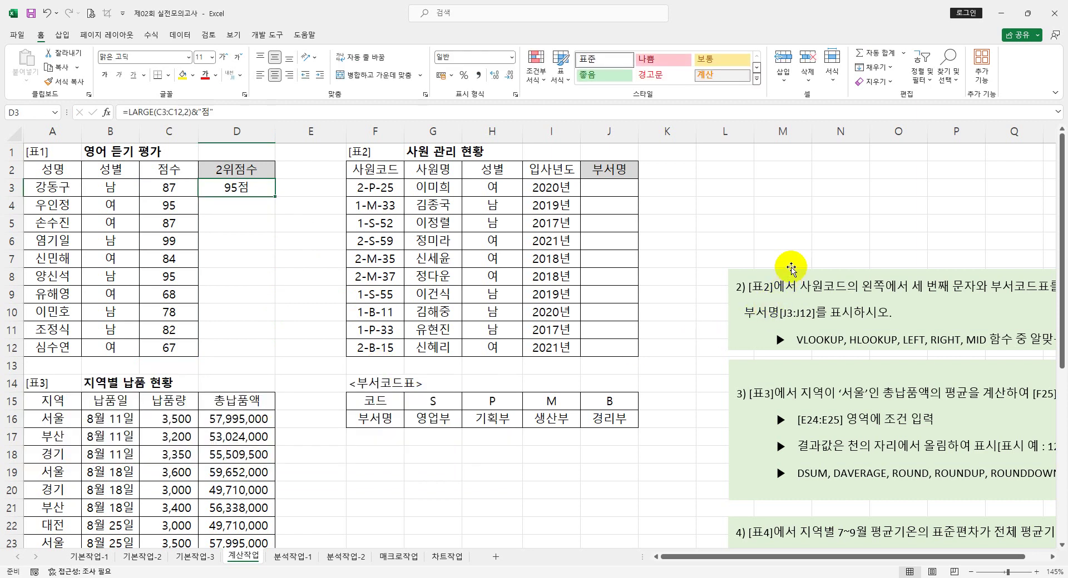
{"action": "left_click_drag", "start_coordinate": [791, 270], "coordinate": [334, 438]}
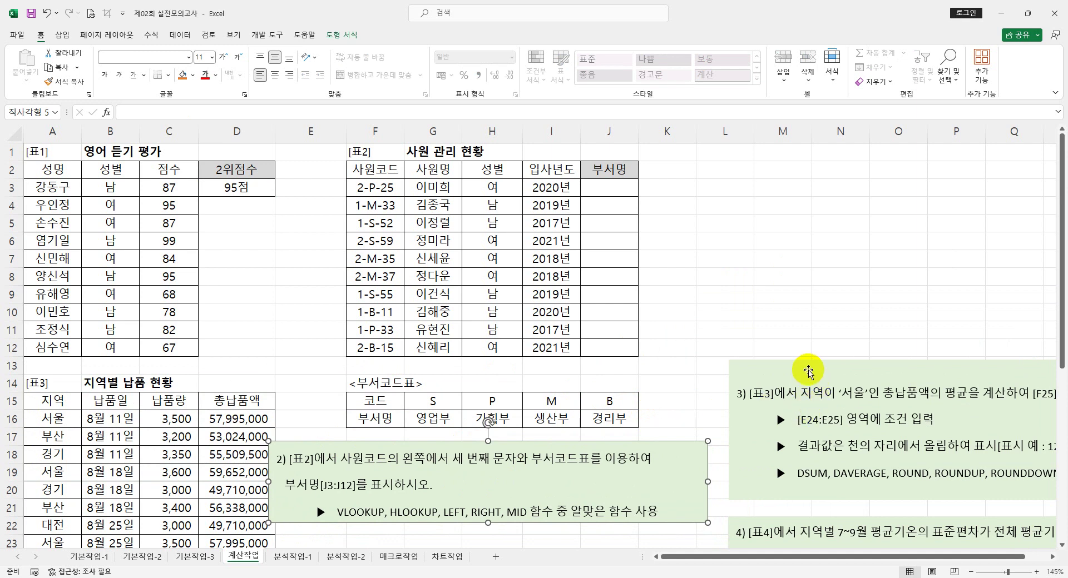
- Move the question 3 and question 4 text boxes further away from the tables, clear of the question 2 box
{"action": "left_click_drag", "start_coordinate": [808, 359], "coordinate": [1022, 277]}
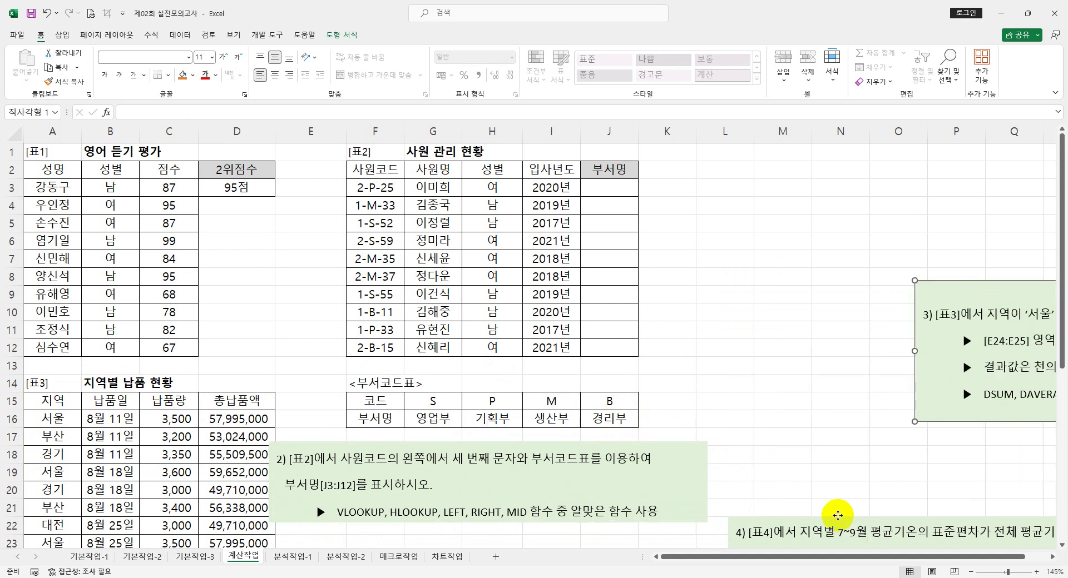
{"action": "left_click_drag", "start_coordinate": [834, 513], "coordinate": [837, 439]}
{"action": "left_click", "coordinate": [787, 418]}
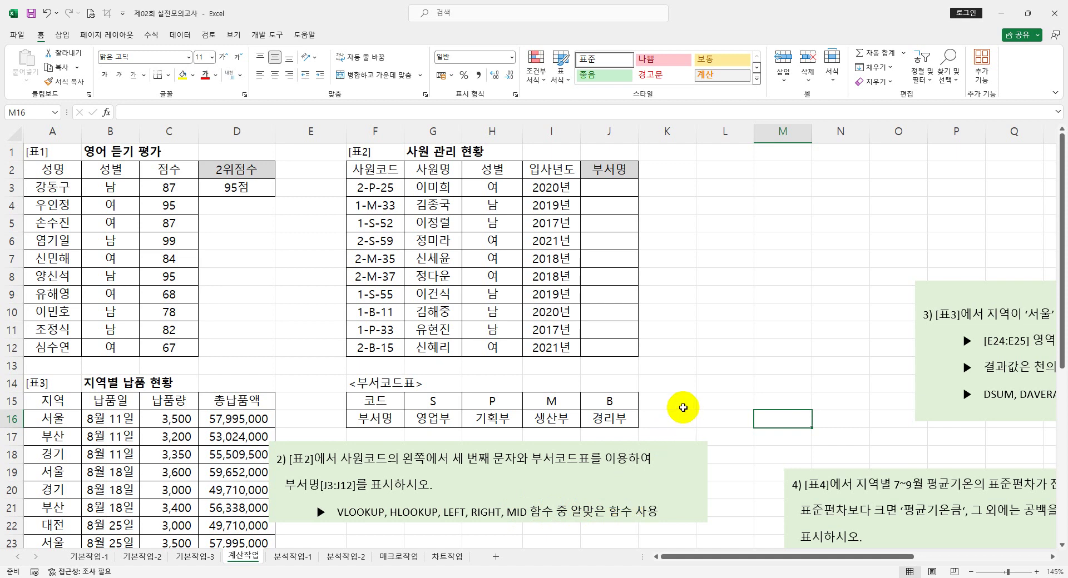
{"action": "left_click", "coordinate": [683, 408]}
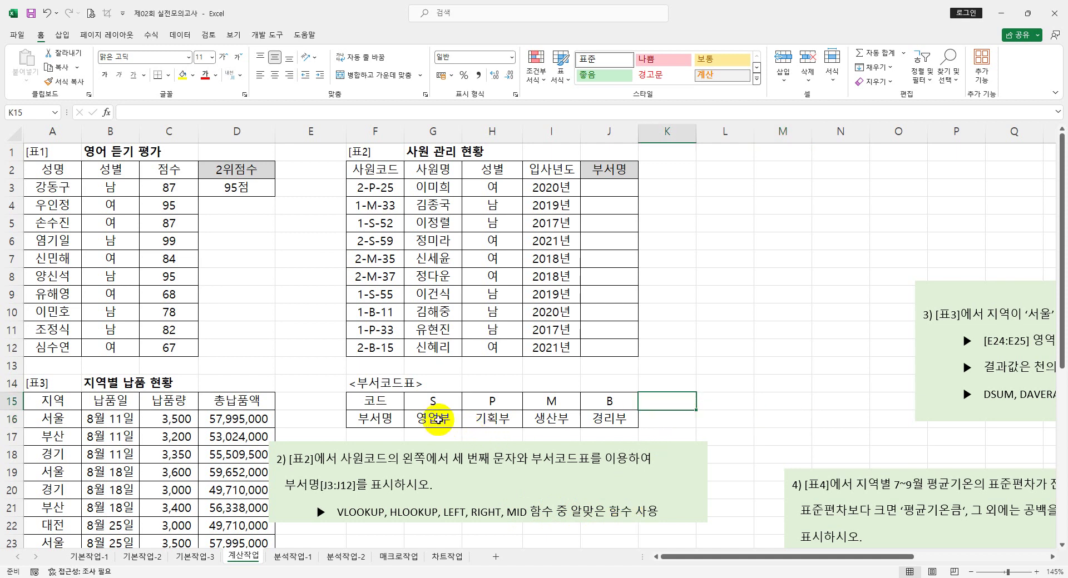
{"action": "left_click", "coordinate": [433, 418]}
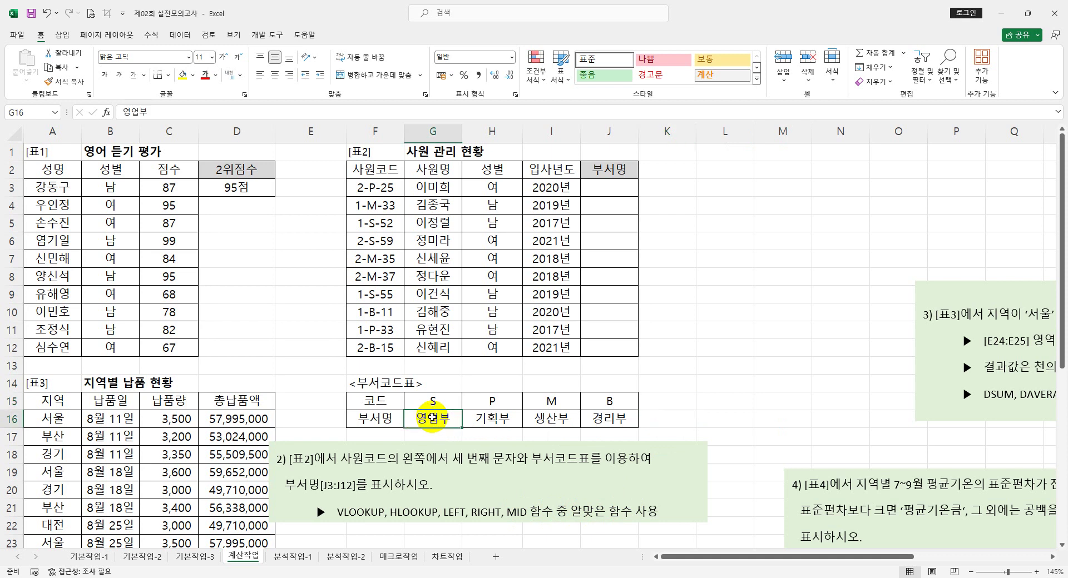
{"action": "left_click_drag", "start_coordinate": [433, 418], "coordinate": [595, 421]}
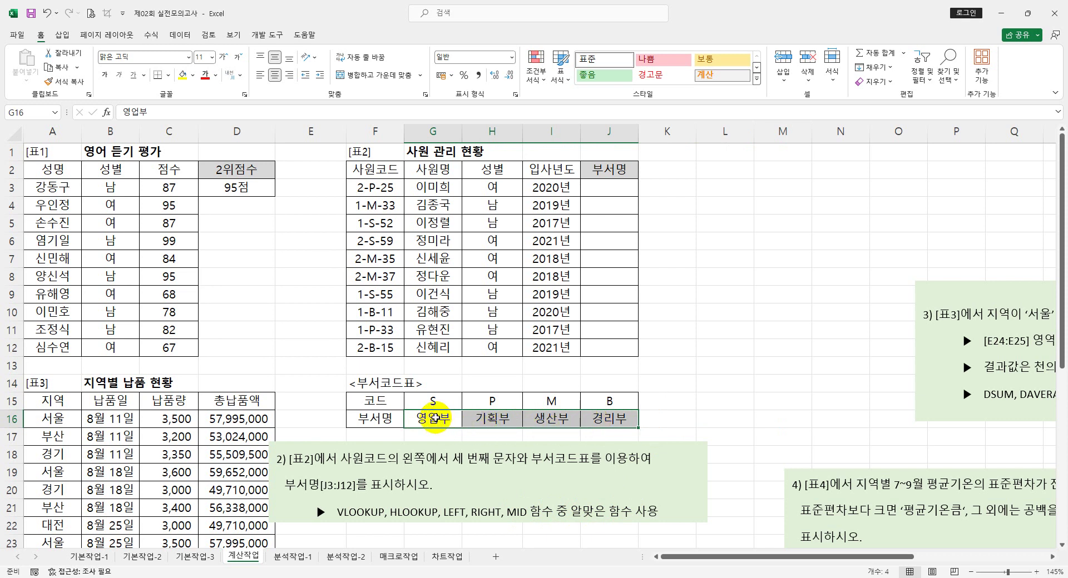
{"action": "left_click_drag", "start_coordinate": [435, 418], "coordinate": [597, 419]}
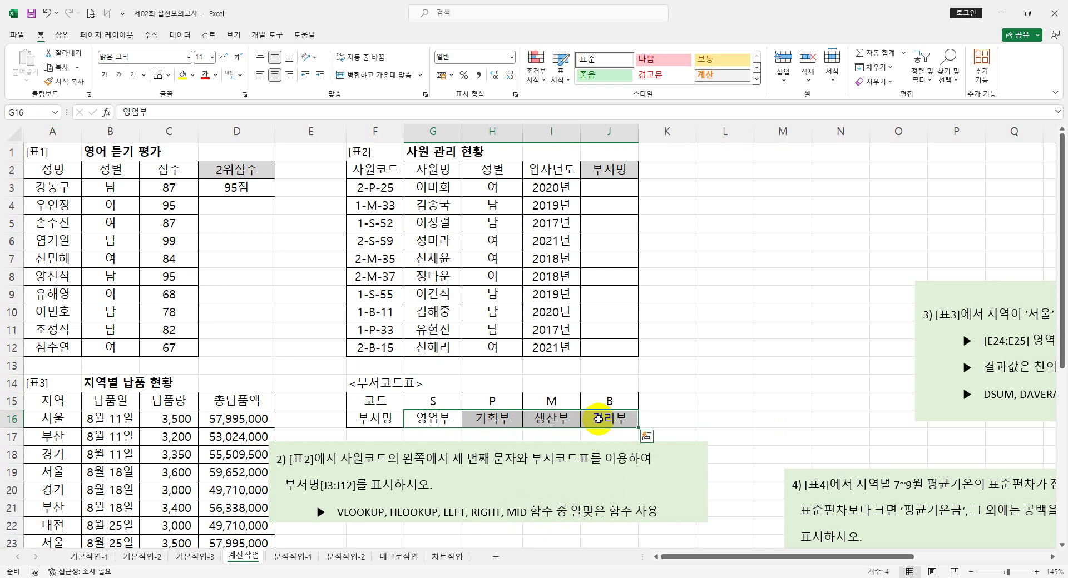
{"action": "left_click_drag", "start_coordinate": [707, 342], "coordinate": [713, 397]}
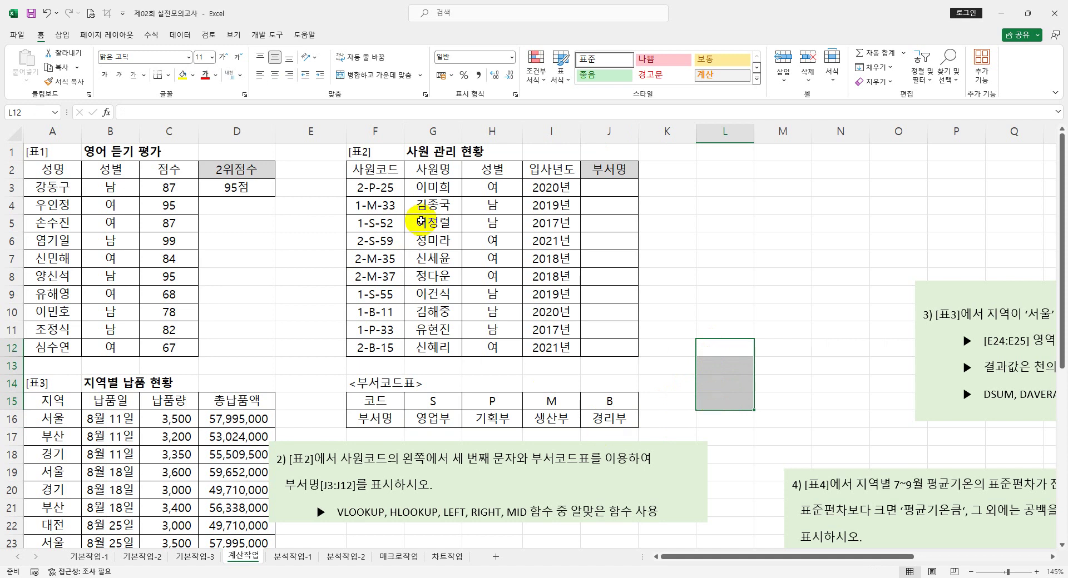
{"action": "left_click", "coordinate": [441, 189]}
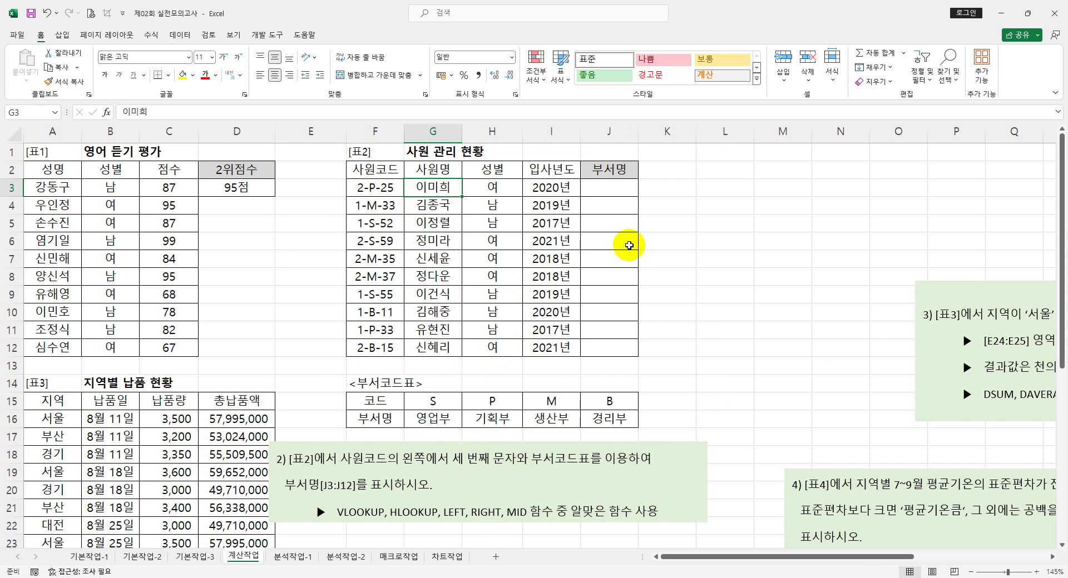
- Enter a MID formula in J3 that extracts one character from F3, starting at the third character
{"action": "left_click", "coordinate": [610, 190]}
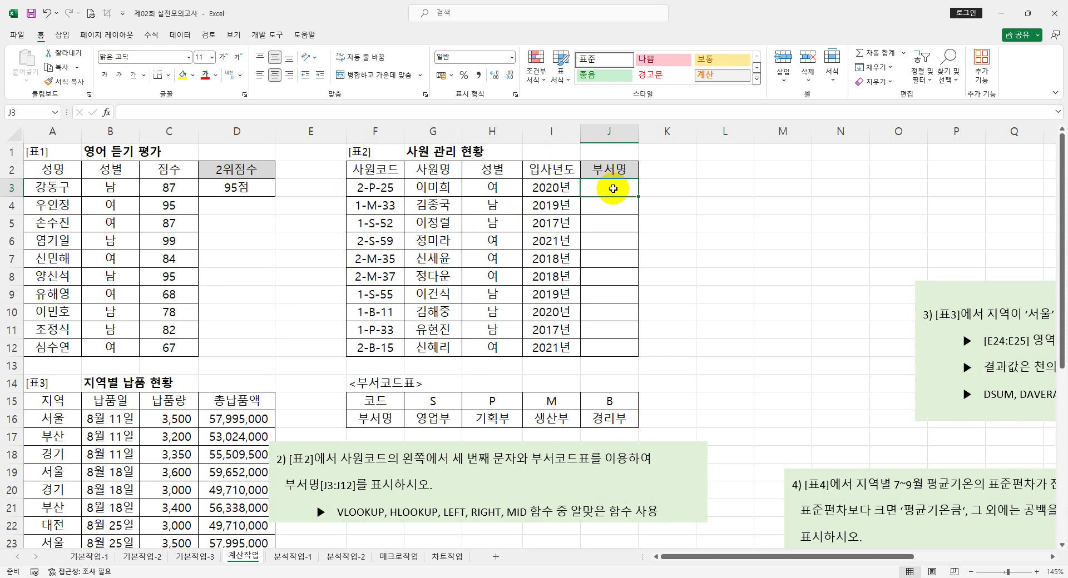
{"action": "type", "text": "="}
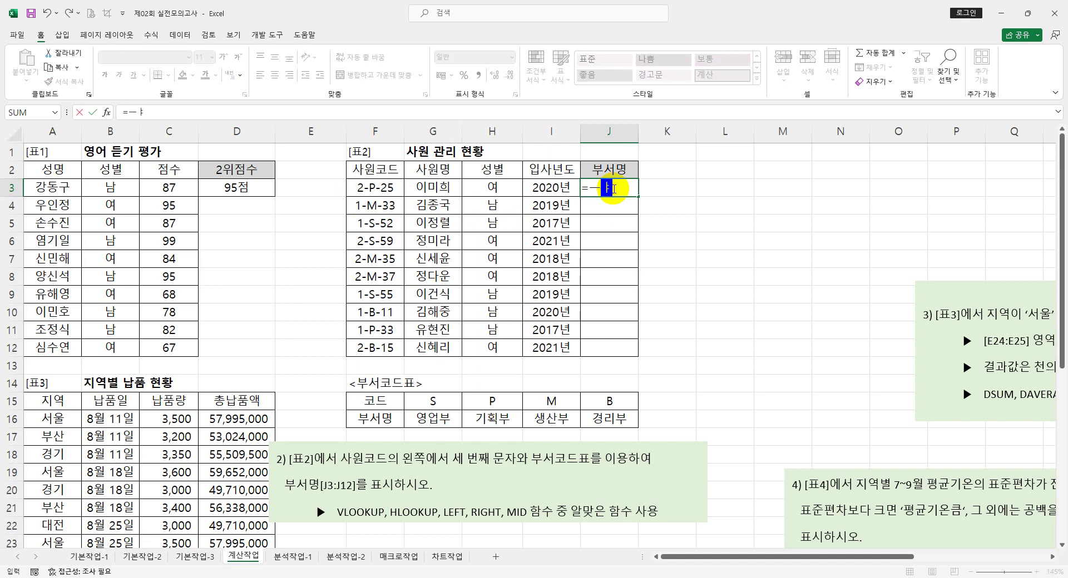
{"action": "type", "text": "mid"}
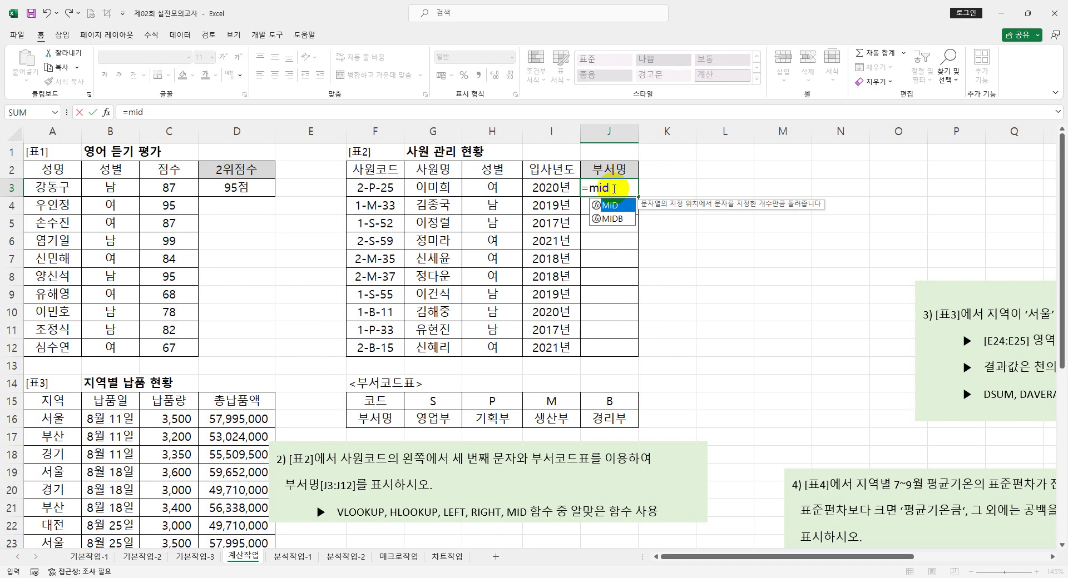
{"action": "key", "text": "Tab"}
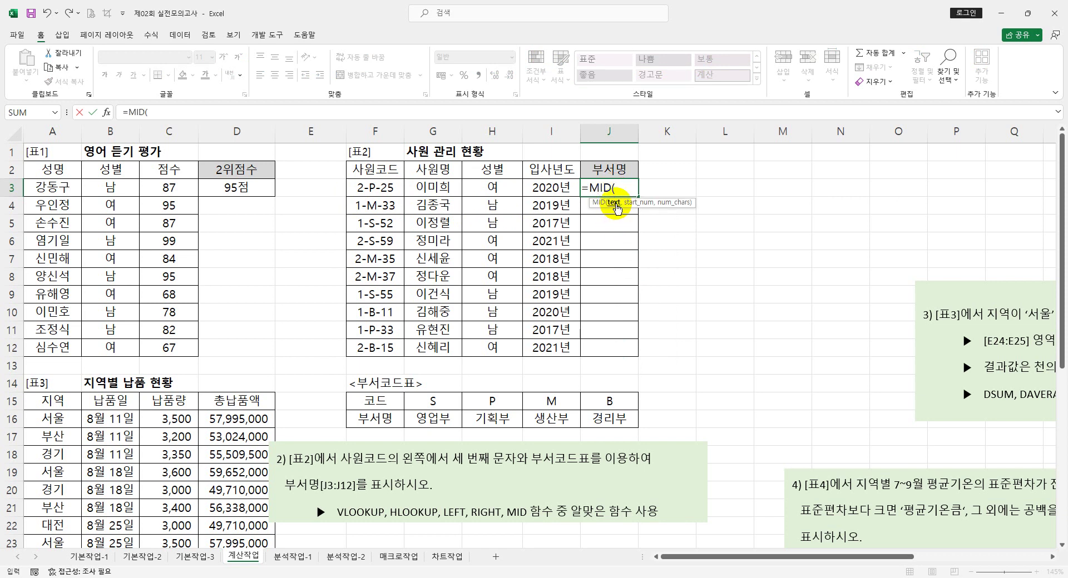
{"action": "left_click", "coordinate": [381, 187]}
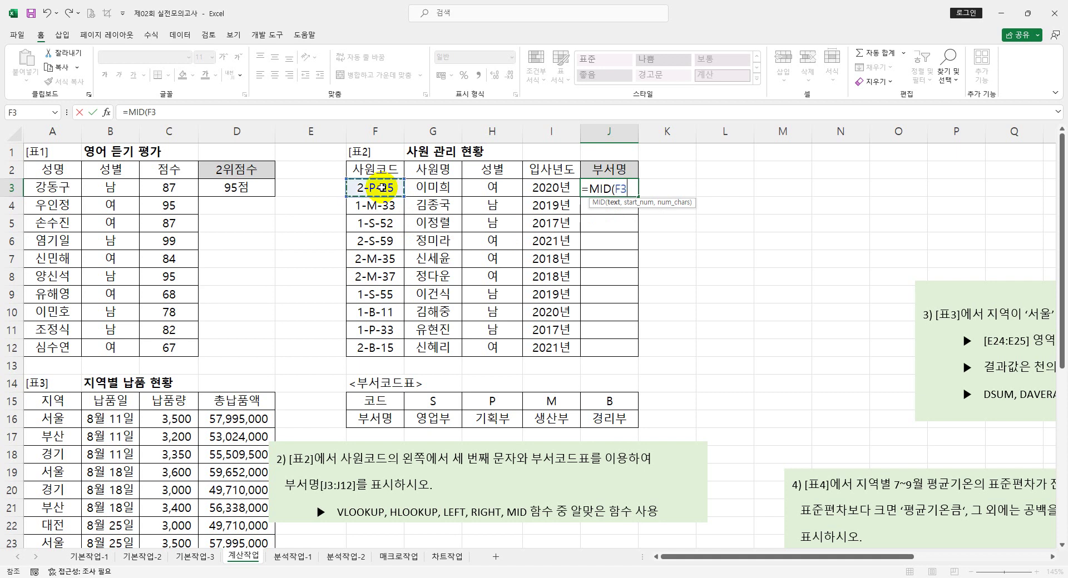
{"action": "type", "text": ","}
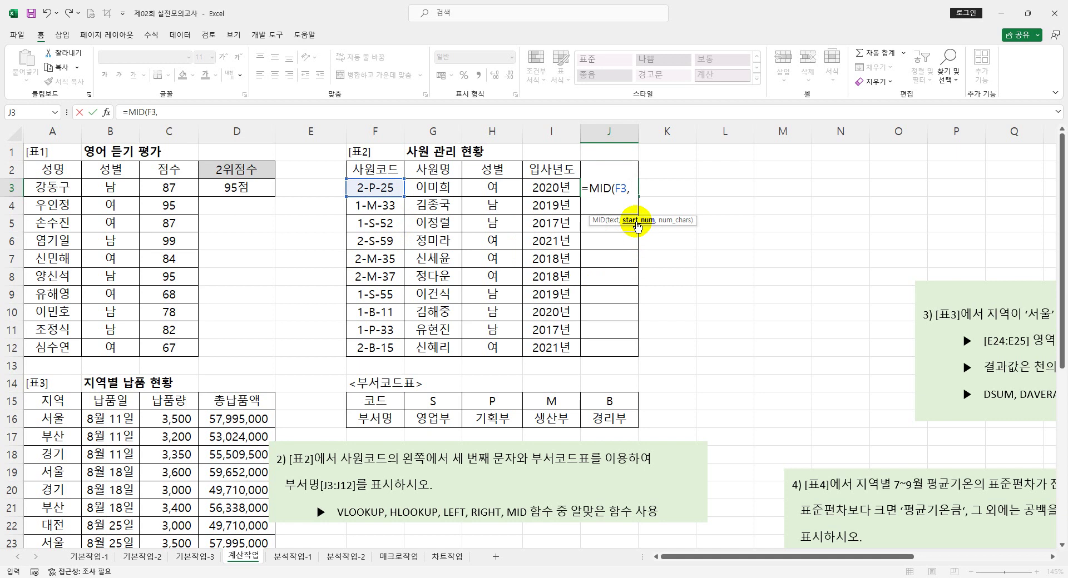
{"action": "type", "text": "3,"}
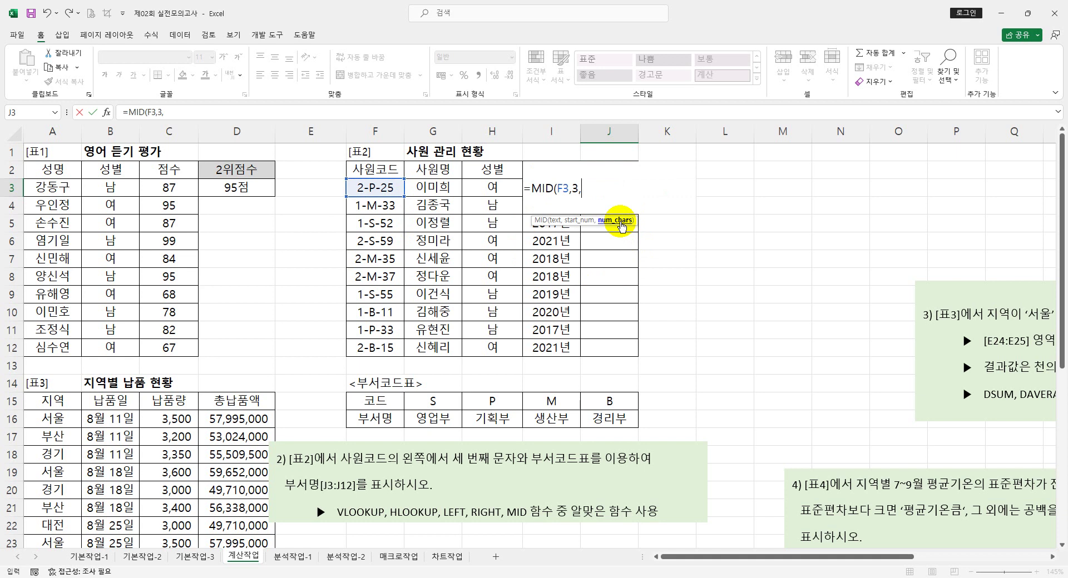
{"action": "type", "text": "1"}
{"action": "key", "text": "Return"}
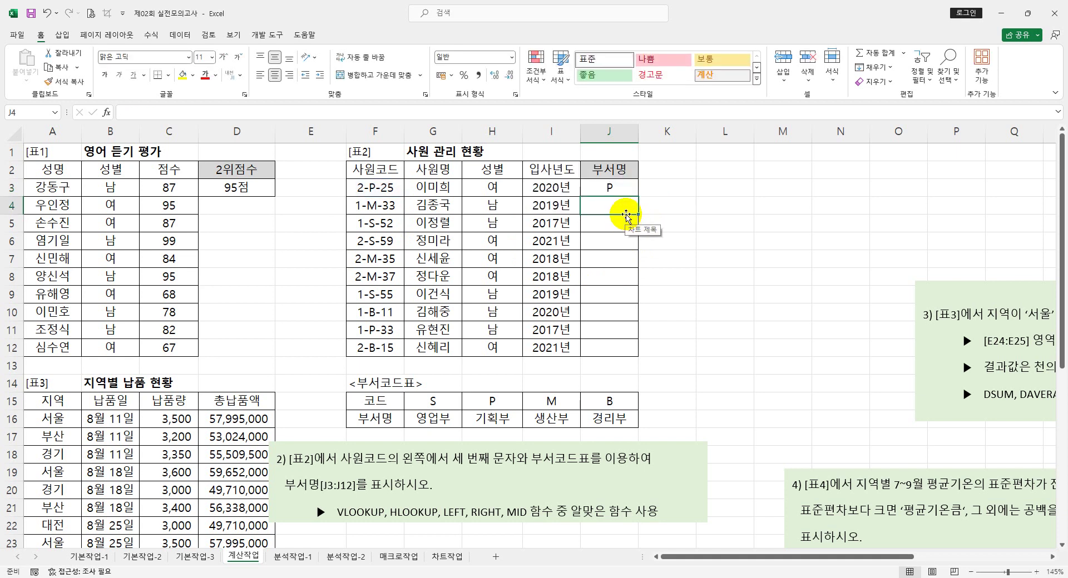
- Wrap the MID formula in J3 in HLOOKUP as its lookup value, with G15:J16 as the table range
{"action": "left_click", "coordinate": [621, 191]}
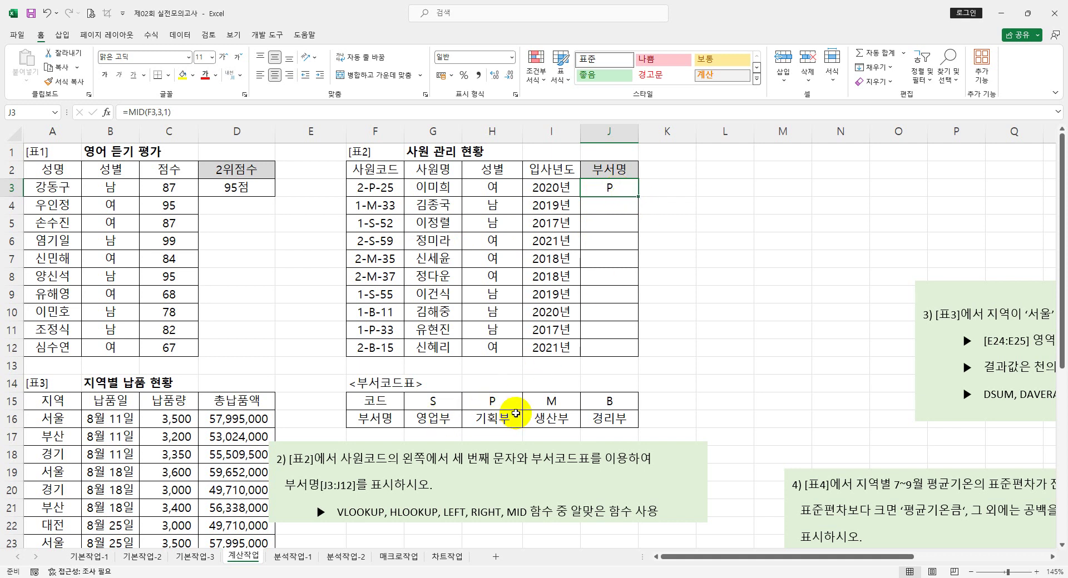
{"action": "left_click", "coordinate": [131, 111]}
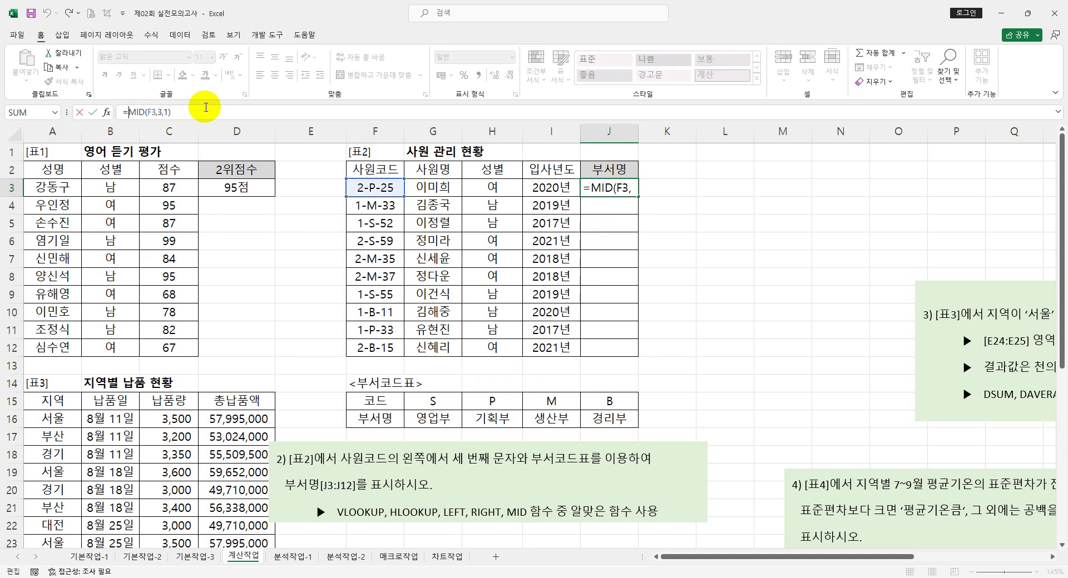
{"action": "type", "text": "hl"}
{"action": "key", "text": "Tab"}
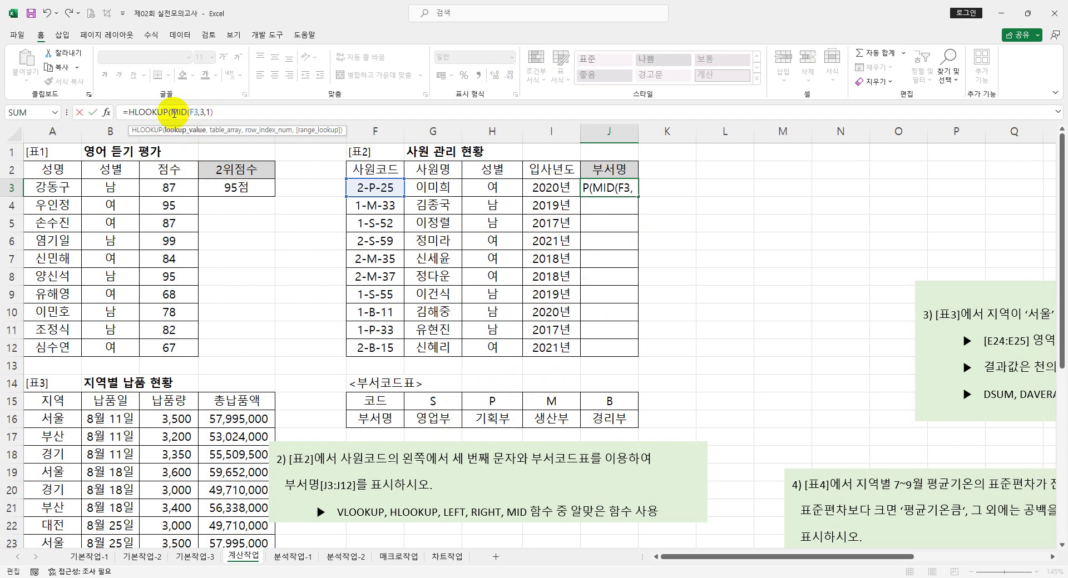
{"action": "left_click_drag", "start_coordinate": [174, 113], "coordinate": [225, 112]}
{"action": "left_click", "coordinate": [229, 112]}
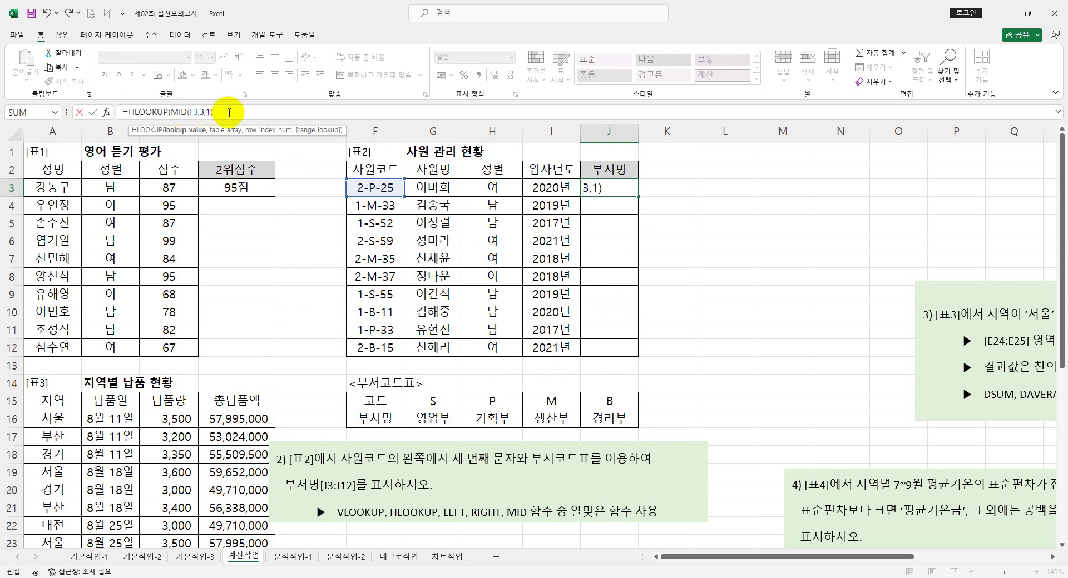
{"action": "type", "text": ","}
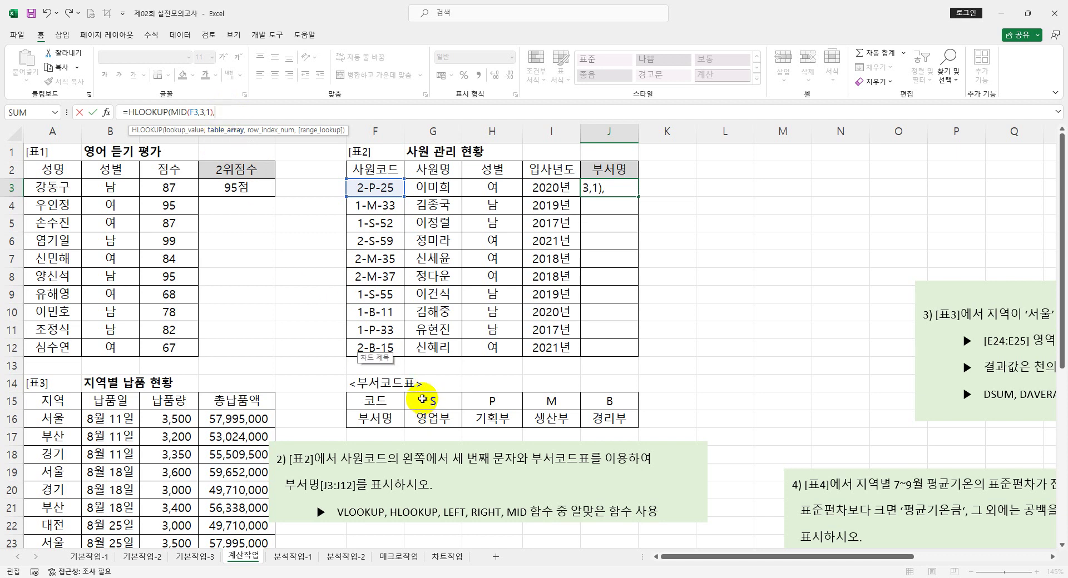
{"action": "left_click_drag", "start_coordinate": [422, 399], "coordinate": [607, 418]}
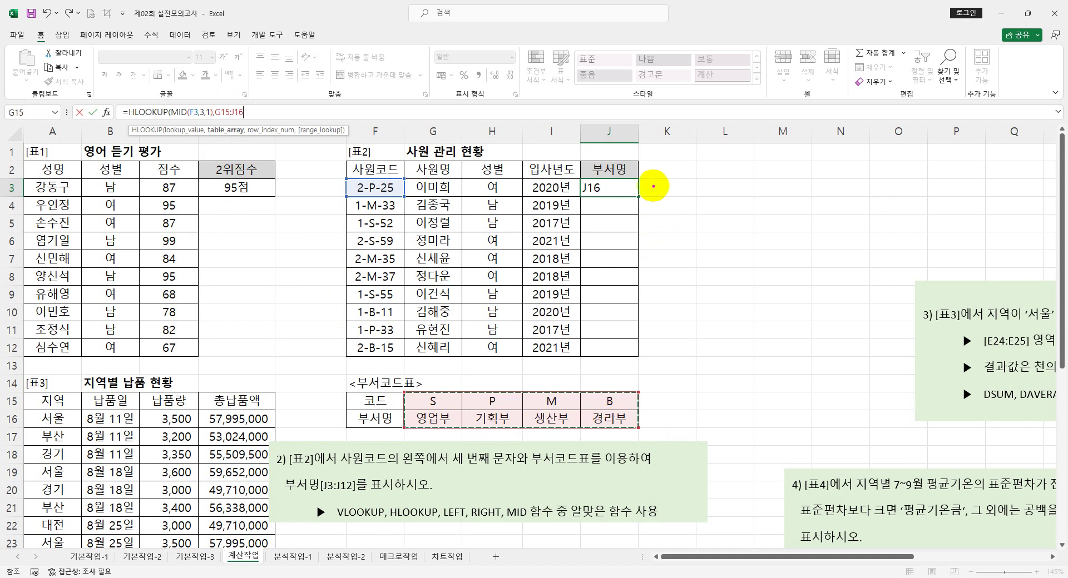
{"action": "mouse_move", "coordinate": [652, 185]}
{"action": "left_mouse_down"}
{"action": "mouse_move", "coordinate": [650, 256]}
{"action": "mouse_move", "coordinate": [662, 245]}
{"action": "left_mouse_up"}
{"action": "left_click", "coordinate": [652, 289]}
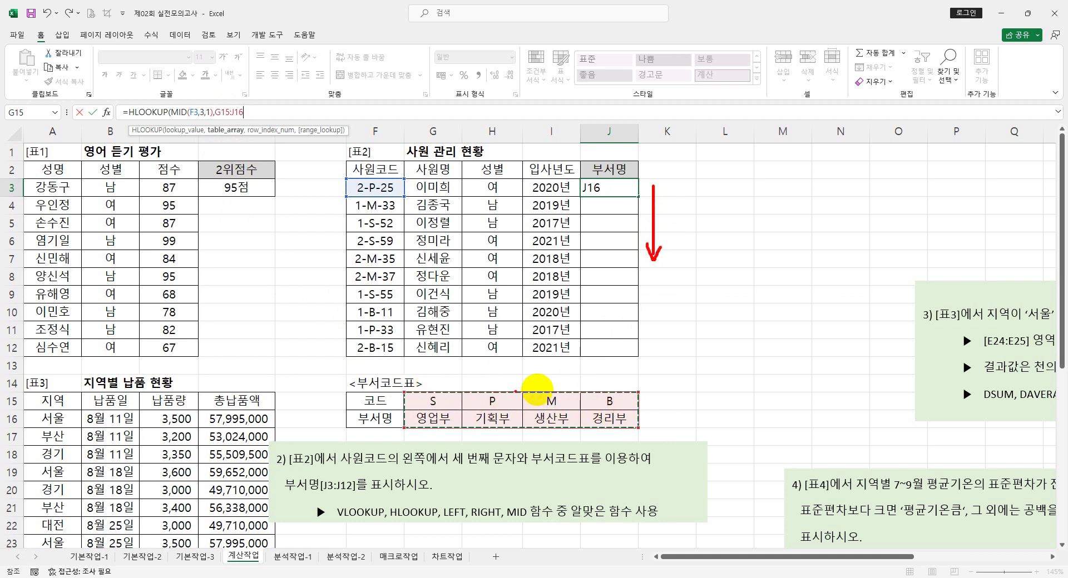
{"action": "mouse_move", "coordinate": [650, 397]}
{"action": "left_mouse_down"}
{"action": "mouse_move", "coordinate": [650, 422]}
{"action": "mouse_move", "coordinate": [656, 414]}
{"action": "left_mouse_up"}
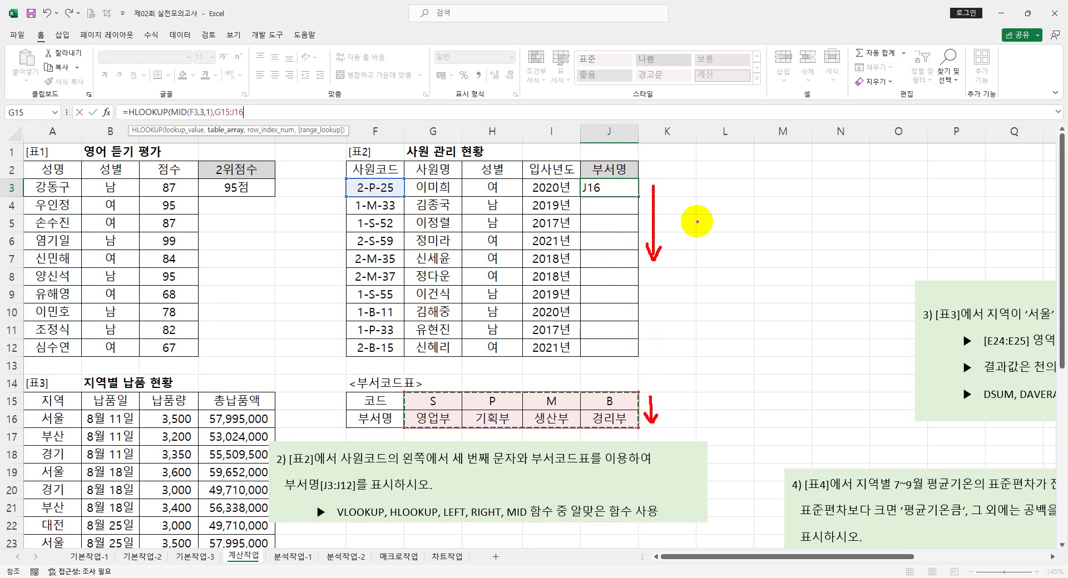
{"action": "key", "text": "Escape"}
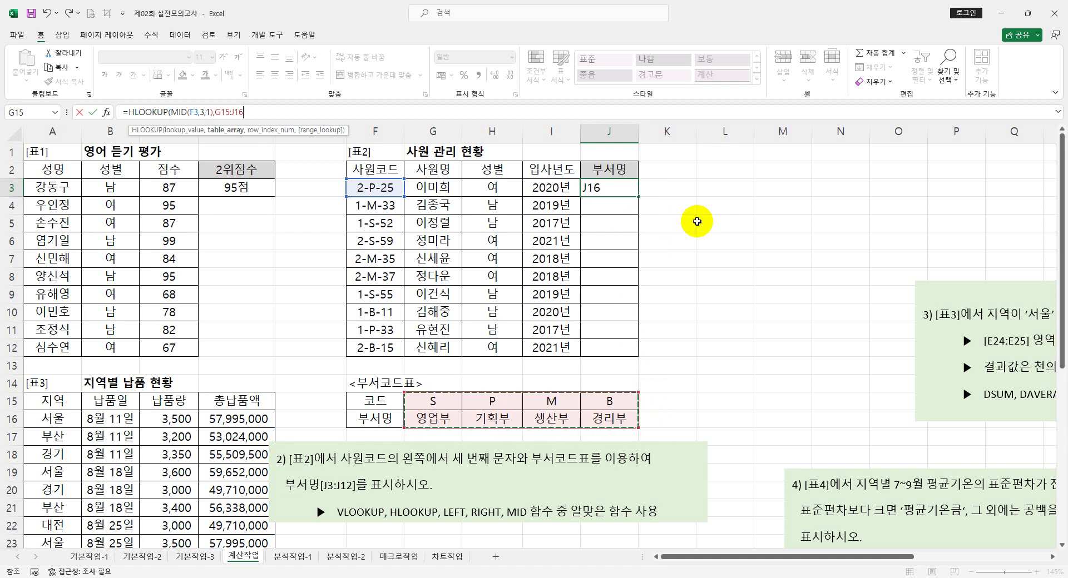
- Make the table range in the J3 HLOOKUP formula absolute as $G$15:$J$16
{"action": "key", "text": "F4"}
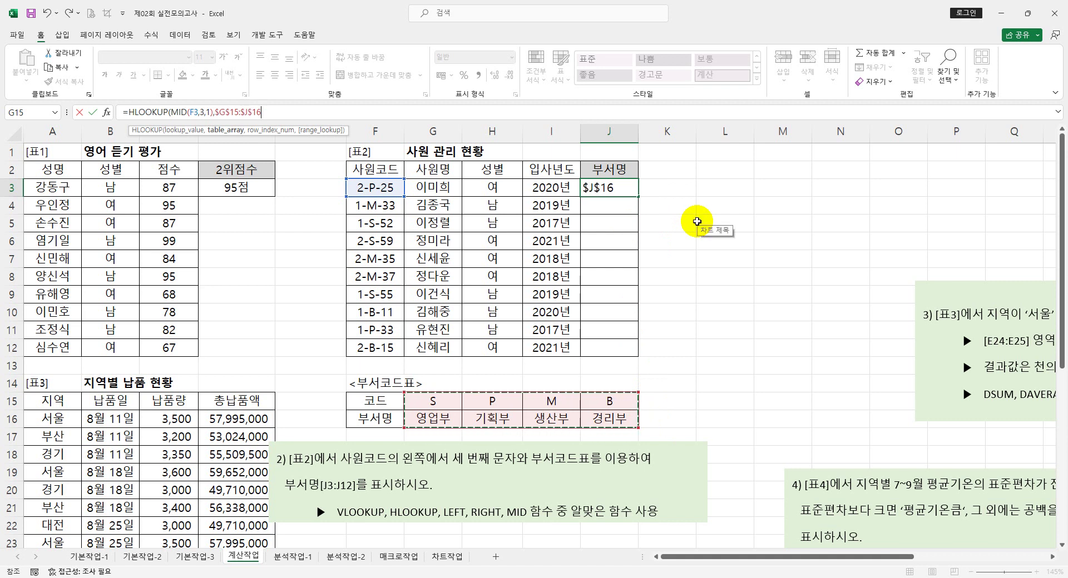
{"action": "type", "text": ","}
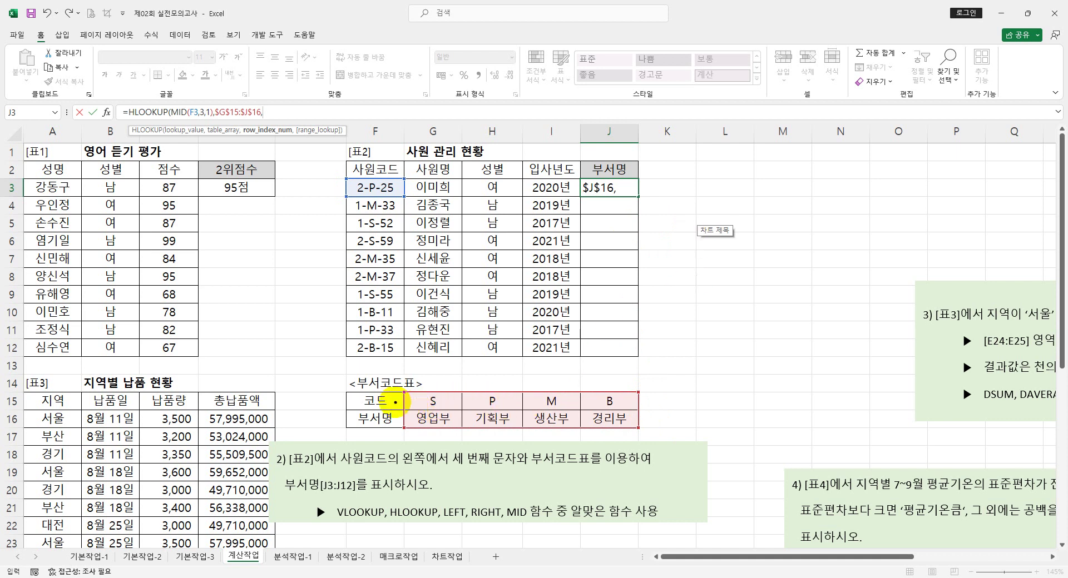
{"action": "left_click_drag", "start_coordinate": [393, 402], "coordinate": [470, 398]}
{"action": "left_click_drag", "start_coordinate": [391, 421], "coordinate": [457, 417]}
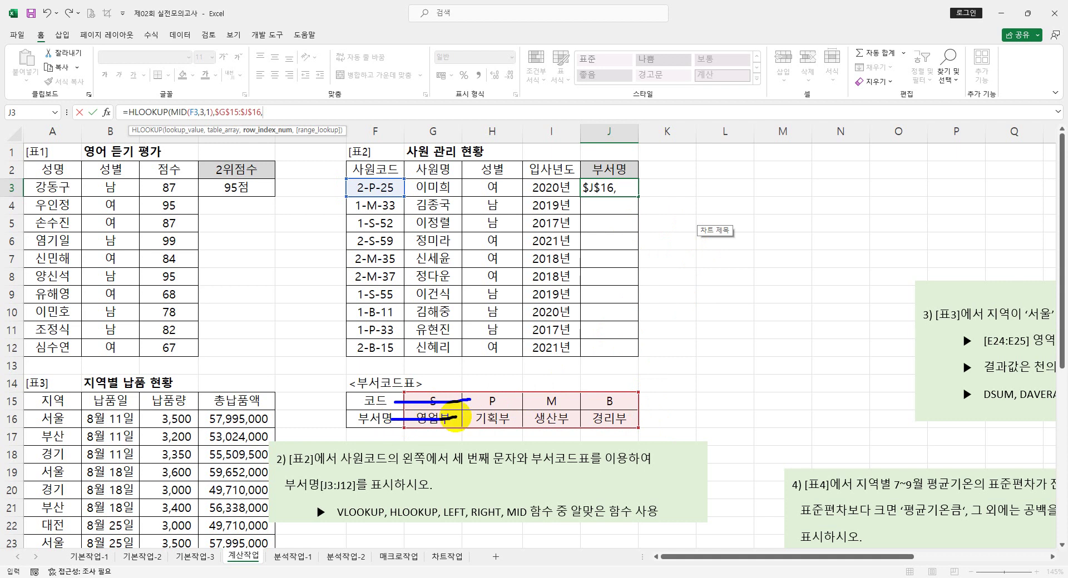
{"action": "mouse_move", "coordinate": [393, 392]}
{"action": "left_mouse_down"}
{"action": "mouse_move", "coordinate": [360, 405]}
{"action": "mouse_move", "coordinate": [394, 410]}
{"action": "mouse_move", "coordinate": [358, 414]}
{"action": "mouse_move", "coordinate": [392, 410]}
{"action": "mouse_move", "coordinate": [380, 436]}
{"action": "mouse_move", "coordinate": [392, 431]}
{"action": "left_mouse_up"}
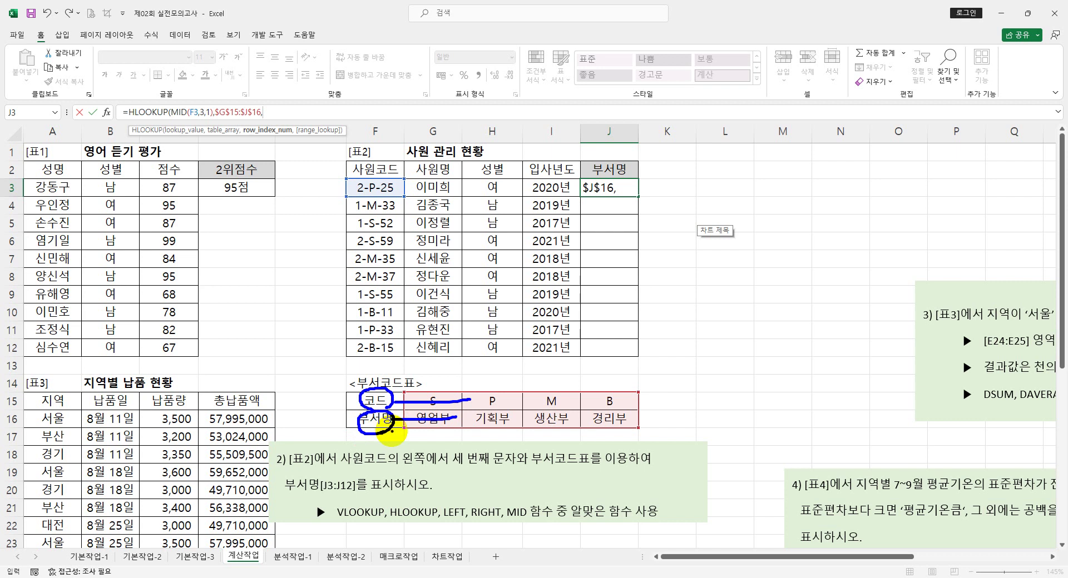
{"action": "key", "text": "Escape"}
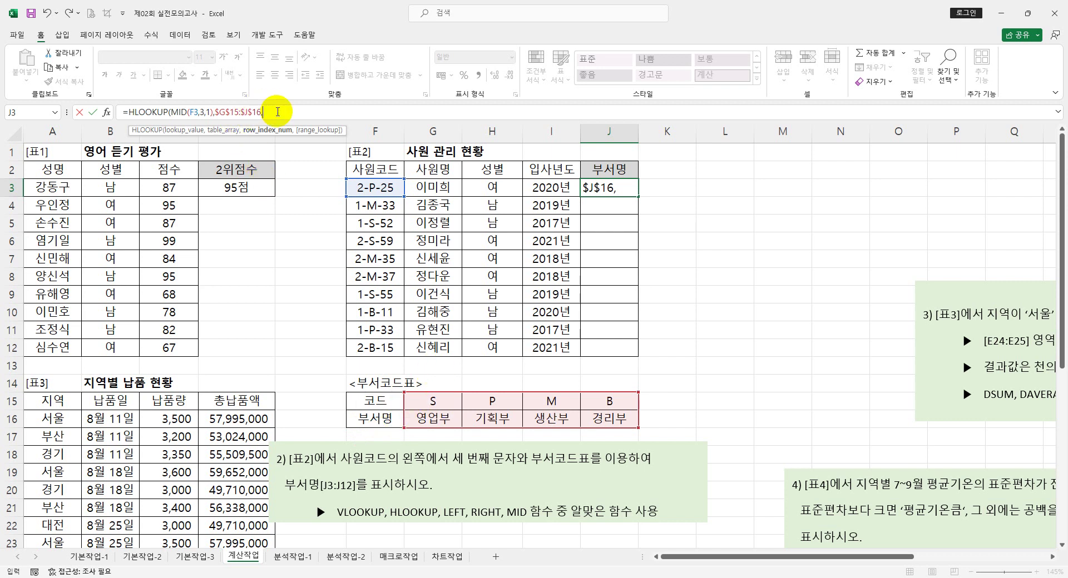
- Finish the HLOOKUP in J3 with row index 2 and exact match FALSE, and fill the formula down to J12
{"action": "type", "text": "2,"}
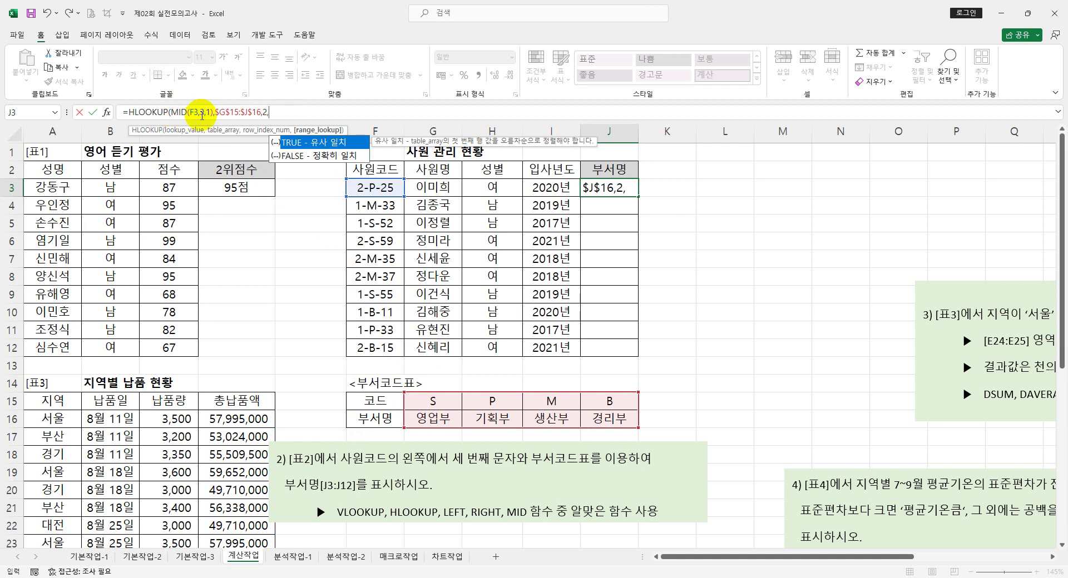
{"action": "left_click", "coordinate": [340, 156]}
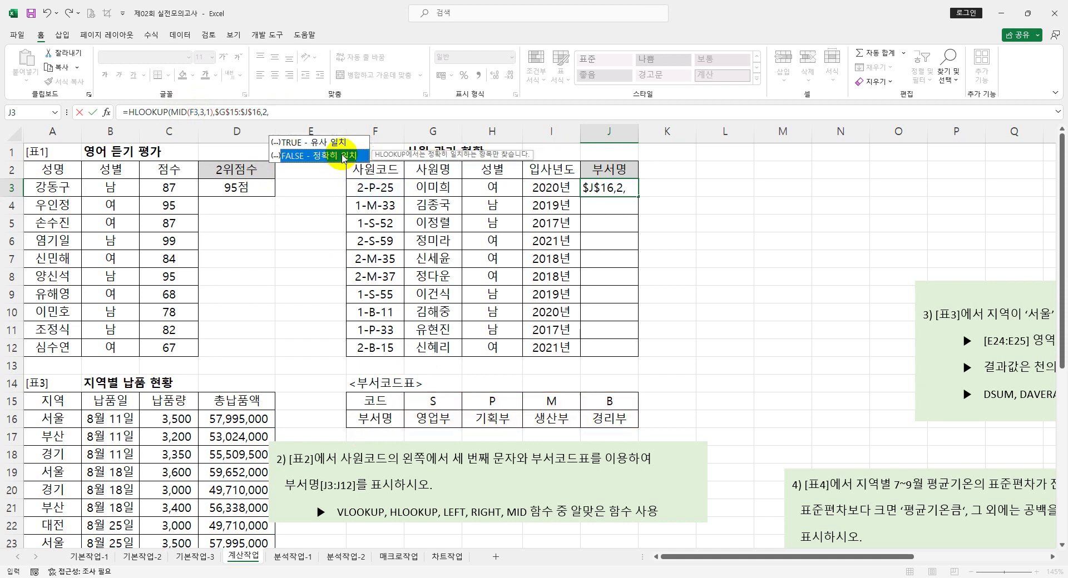
{"action": "double_click", "coordinate": [343, 157]}
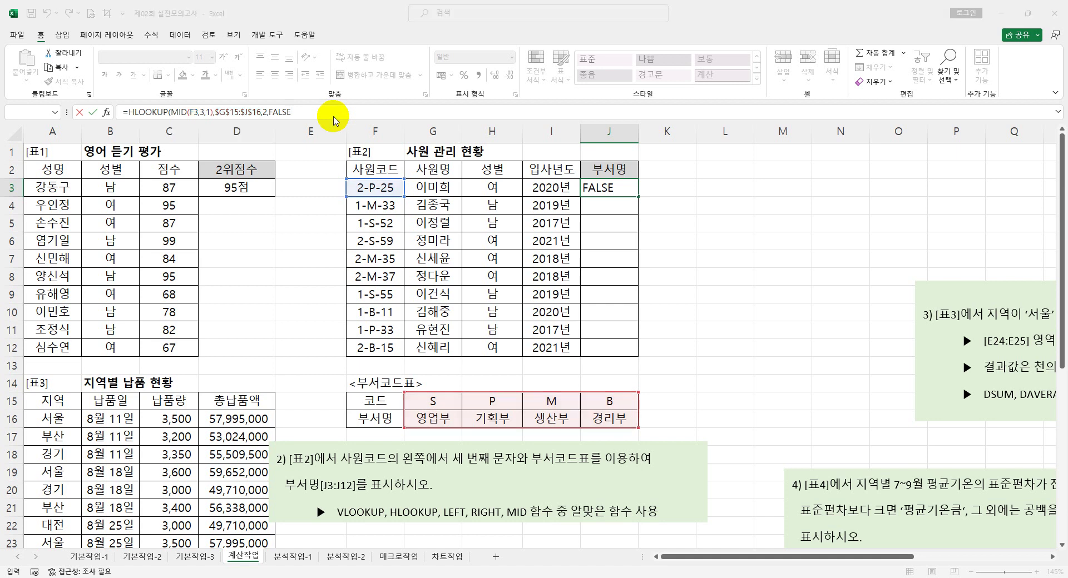
{"action": "key", "text": "Return"}
{"action": "key", "text": "Return"}
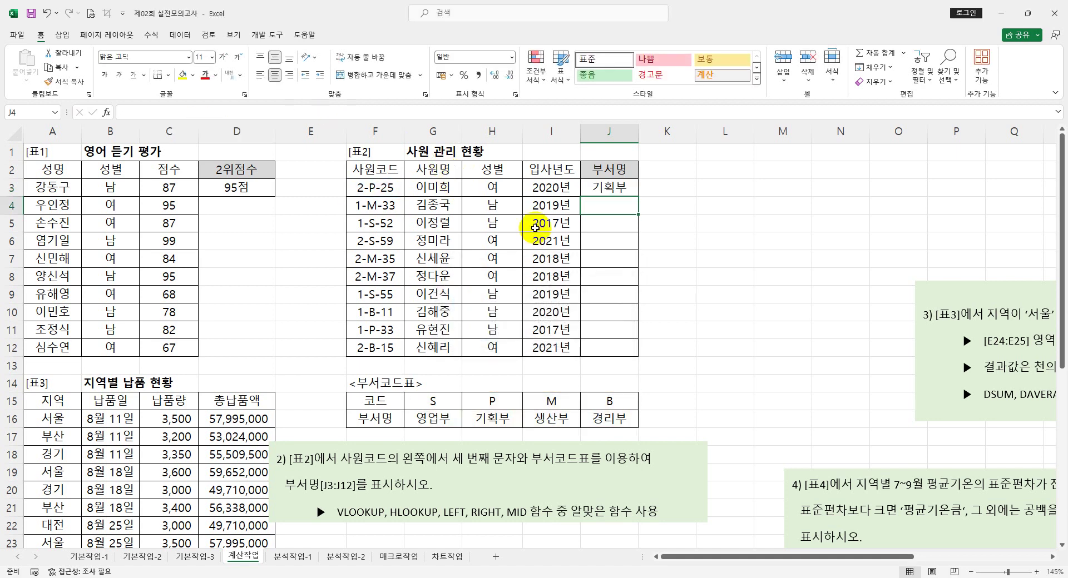
{"action": "left_click", "coordinate": [621, 189]}
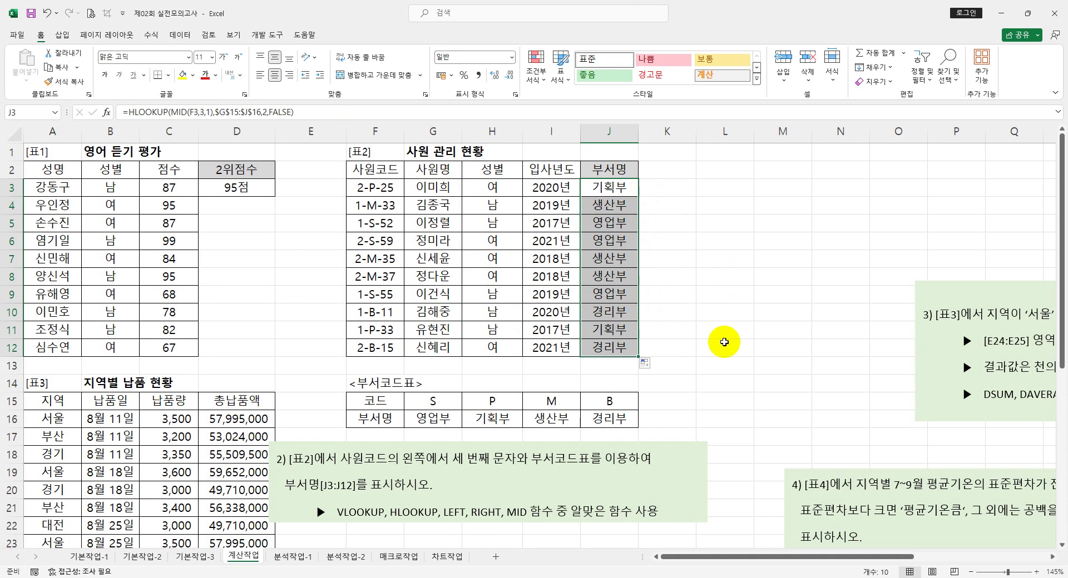
- Delete the question 2 text box and move the question 3 text box just below the 표3 table
{"action": "left_click", "coordinate": [693, 443]}
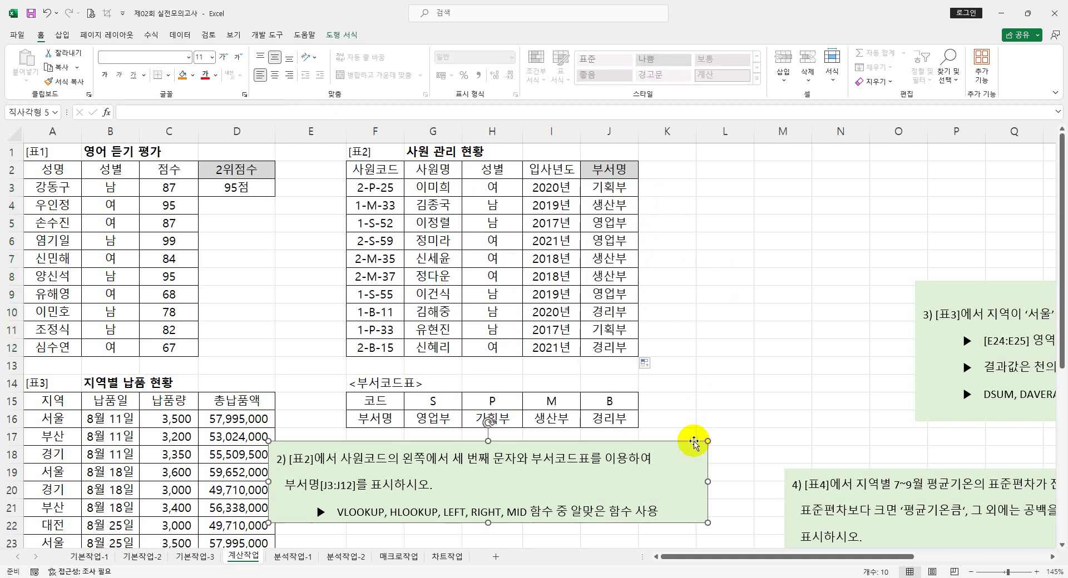
{"action": "key", "text": "Delete"}
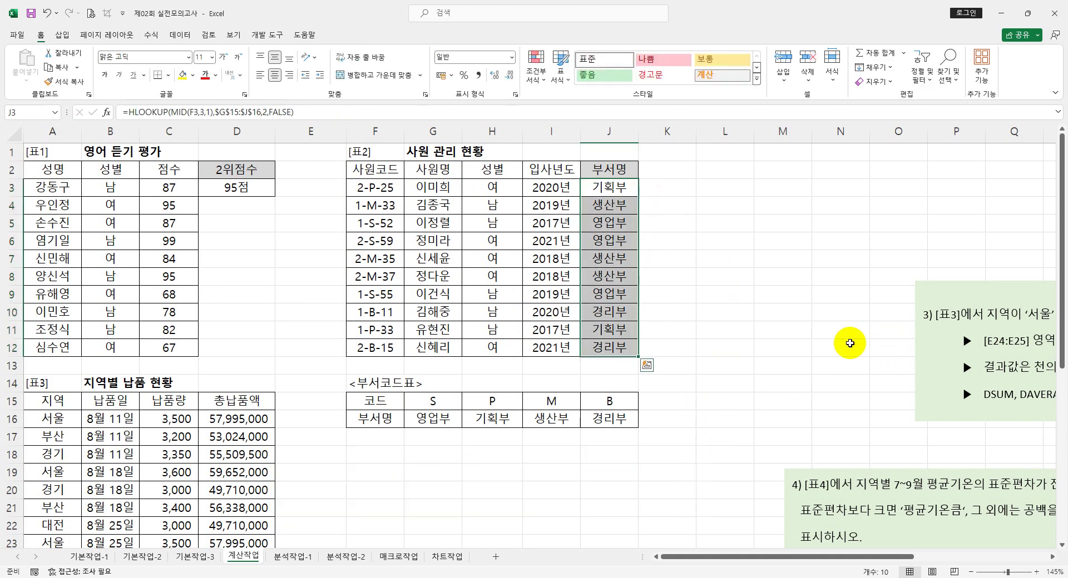
{"action": "scroll", "coordinate": [846, 341], "scroll_direction": "down", "scroll_amount": 2}
{"action": "left_click_drag", "start_coordinate": [937, 178], "coordinate": [166, 477]}
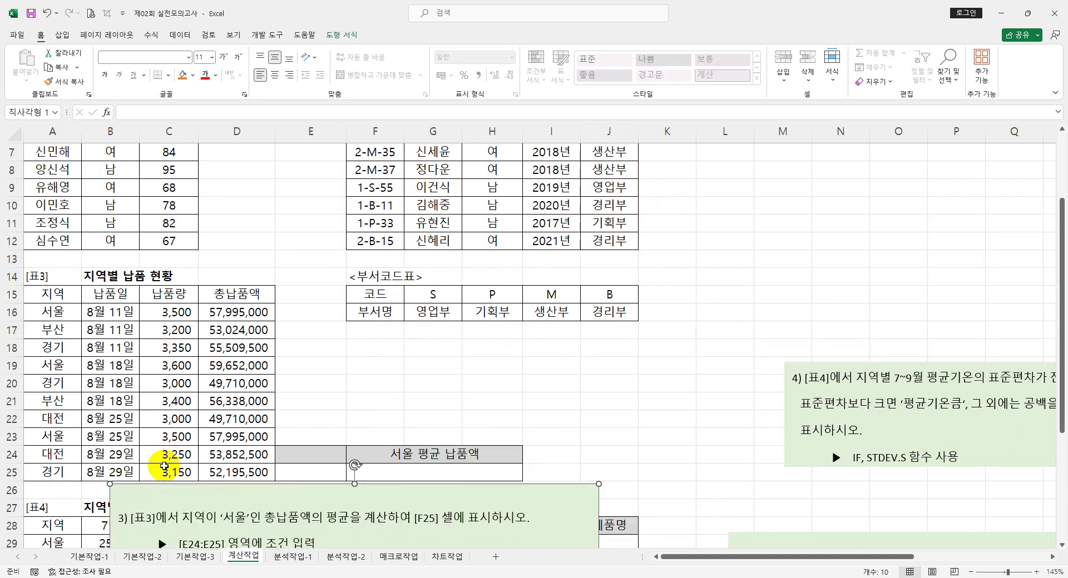
{"action": "scroll", "coordinate": [512, 369], "scroll_direction": "down", "scroll_amount": 4}
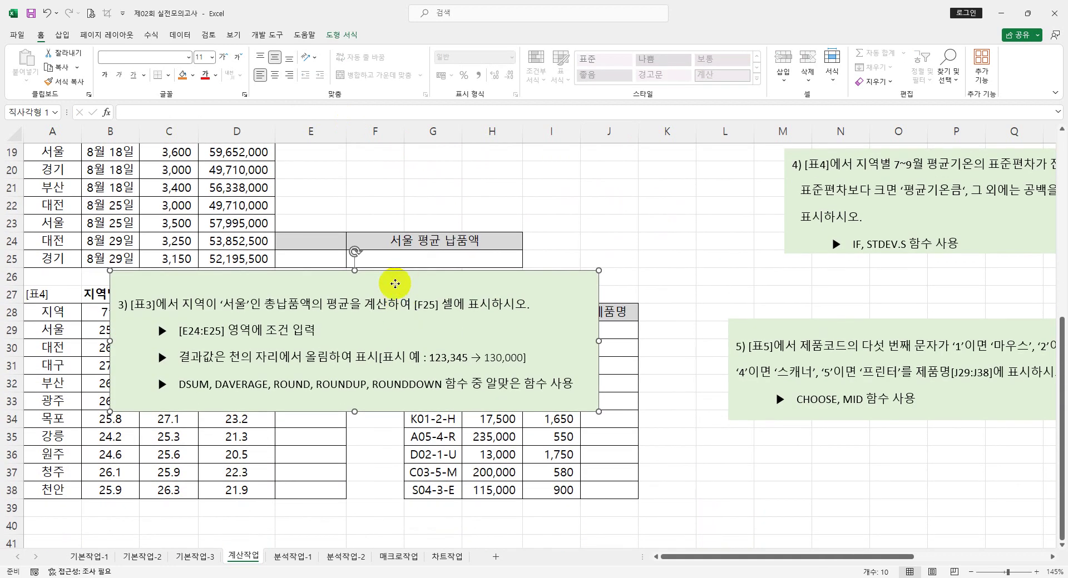
{"action": "left_click_drag", "start_coordinate": [403, 281], "coordinate": [273, 287]}
{"action": "scroll", "coordinate": [273, 288], "scroll_direction": "up", "scroll_amount": 2}
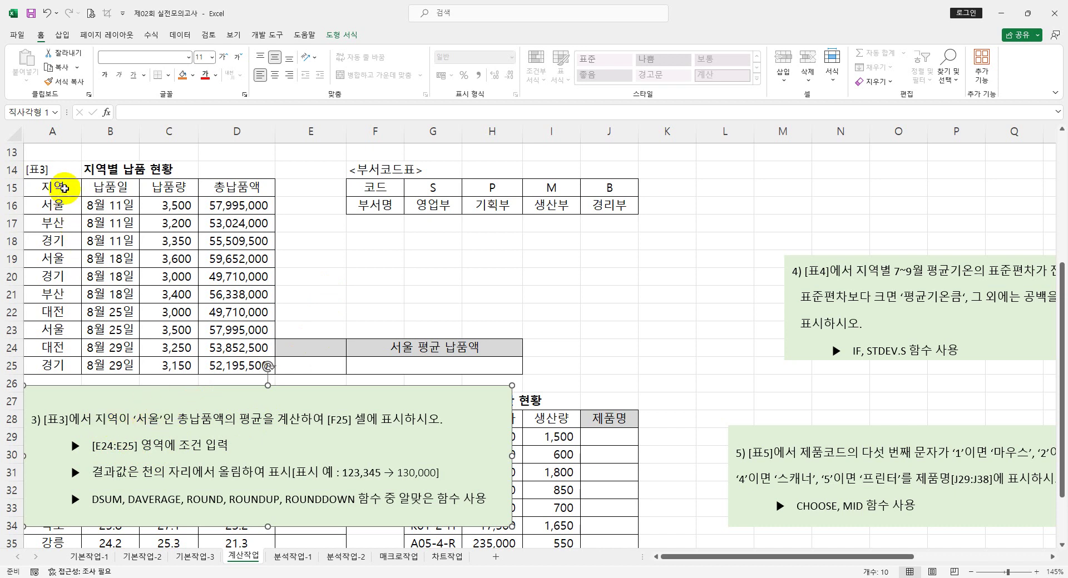
- Copy the 지역 heading and 서울 from A15:A16 into E24:E25 as the criteria range
{"action": "left_click", "coordinate": [64, 187]}
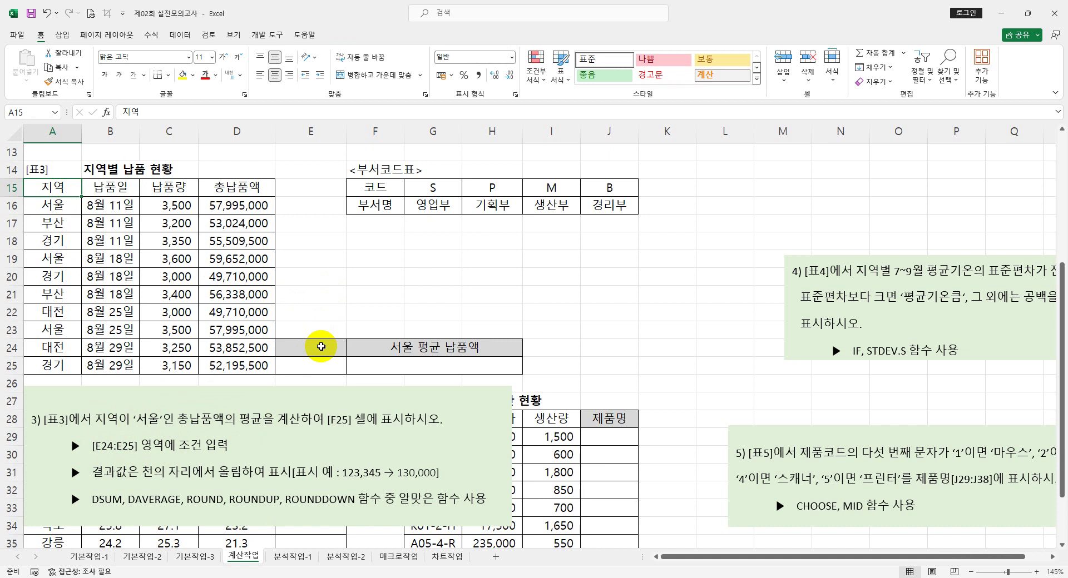
{"action": "left_click_drag", "start_coordinate": [66, 190], "coordinate": [70, 204]}
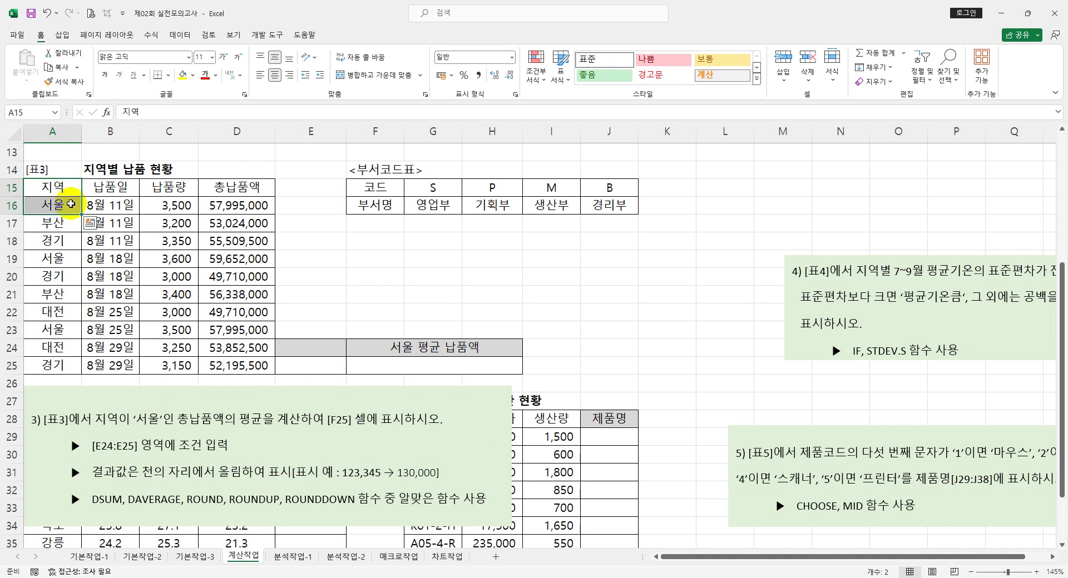
{"action": "key", "text": "ctrl+c"}
{"action": "left_click", "coordinate": [308, 349]}
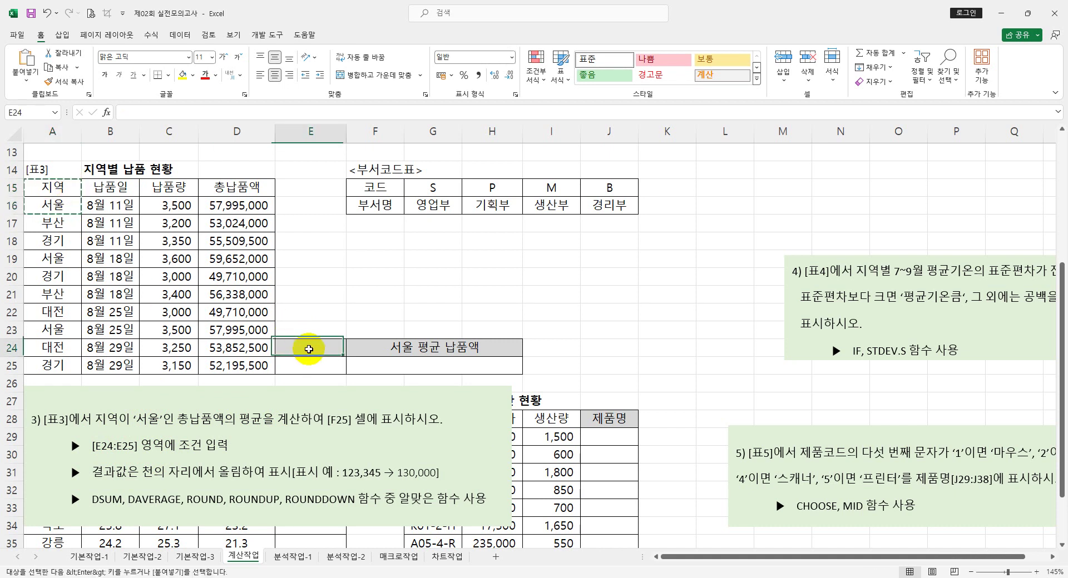
{"action": "key", "text": "ctrl+v"}
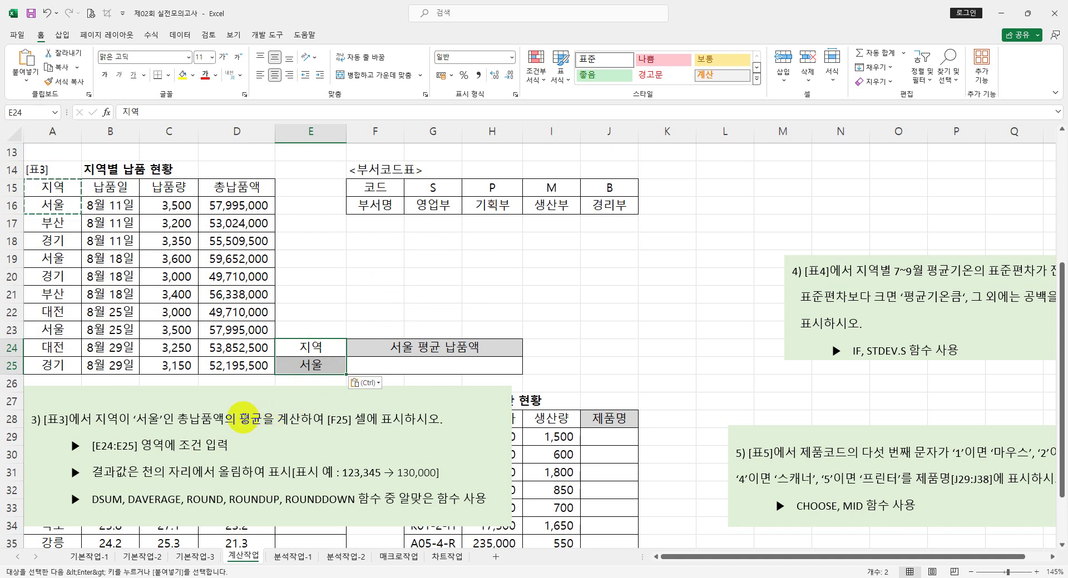
- Start a DAVERAGE formula in F25 with the whole 표3 table, A15:D25, as the database
{"action": "left_click", "coordinate": [426, 365]}
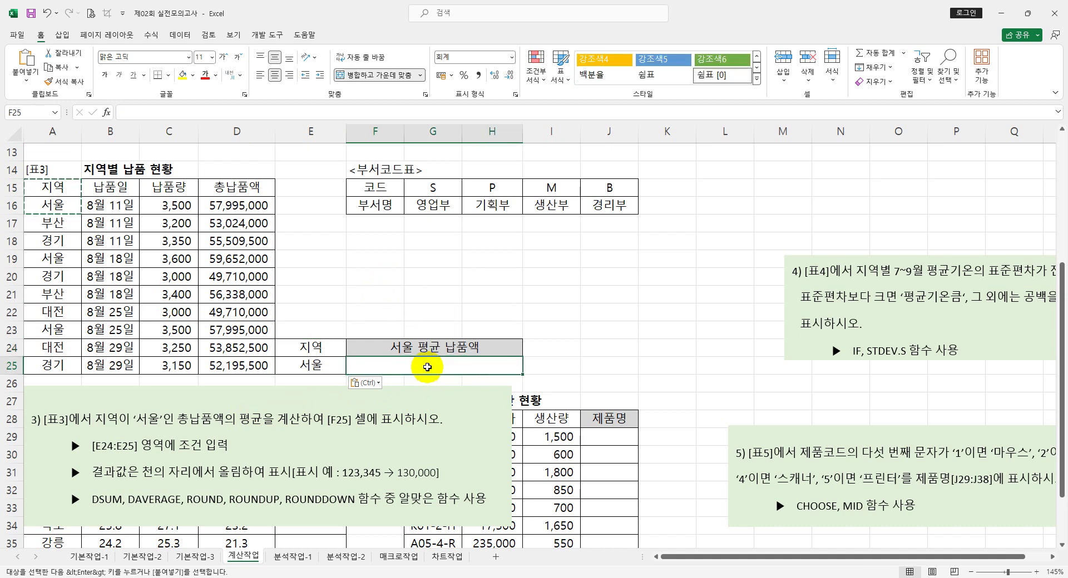
{"action": "type", "text": "="}
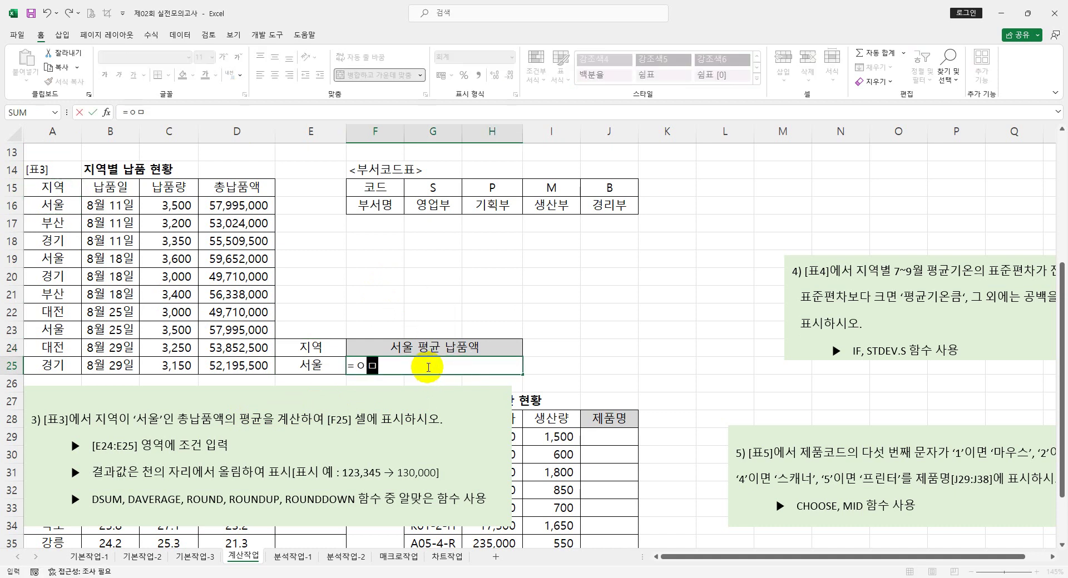
{"action": "type", "text": "da"}
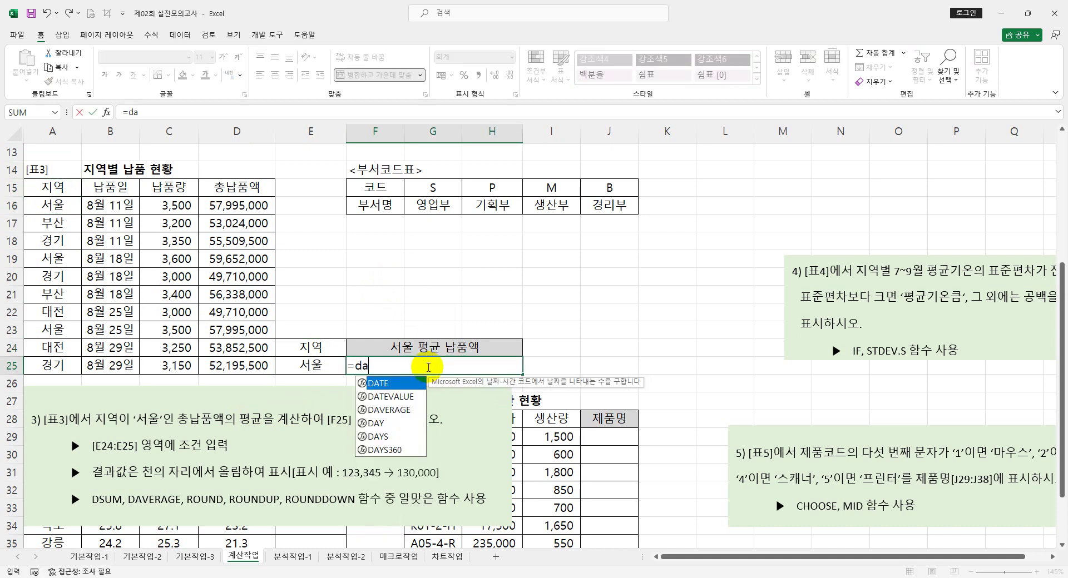
{"action": "key", "text": "Down"}
{"action": "key", "text": "Down"}
{"action": "key", "text": "Tab"}
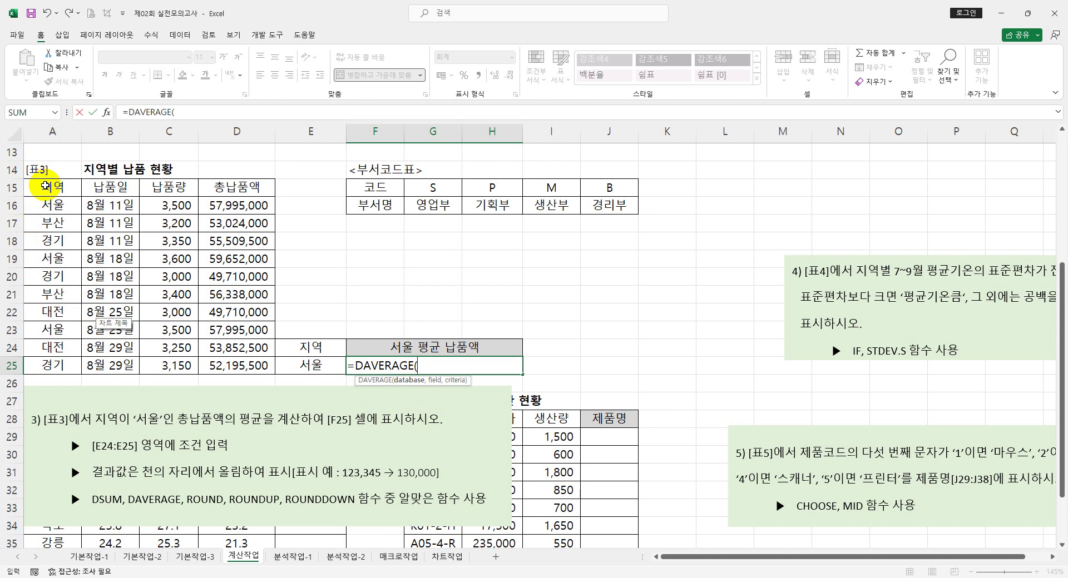
{"action": "left_click", "coordinate": [37, 185]}
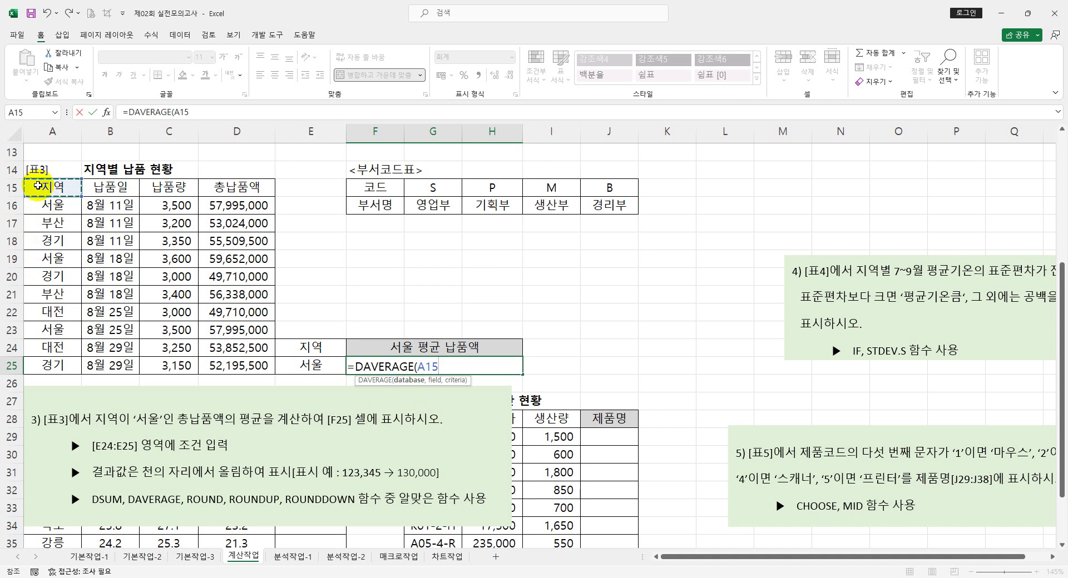
{"action": "left_click_drag", "start_coordinate": [37, 185], "coordinate": [234, 360]}
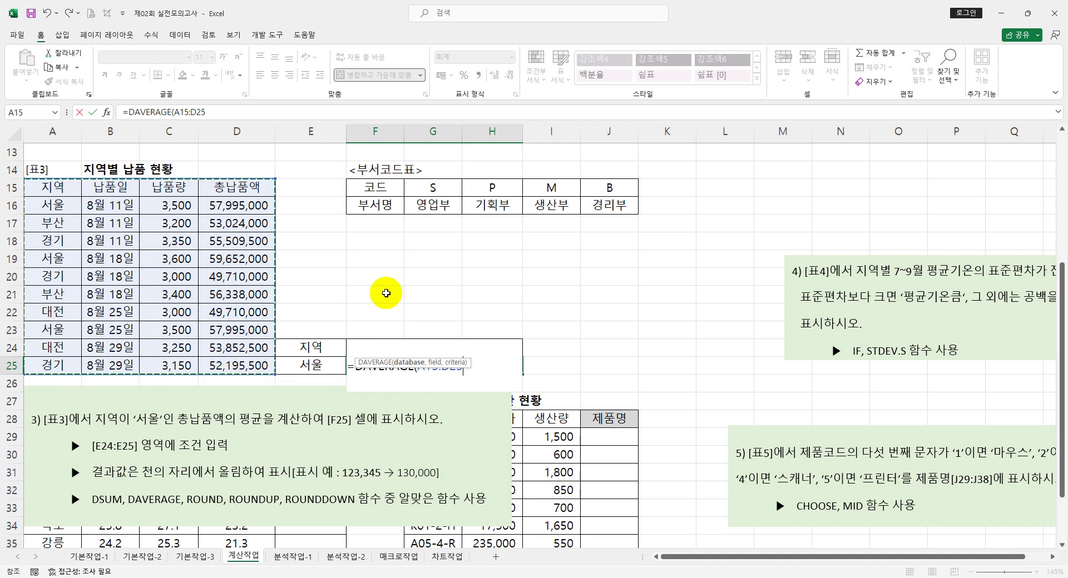
- Complete the DAVERAGE formula in F25 with D15 as the field and E24:E25 as the criteria
{"action": "type", "text": ","}
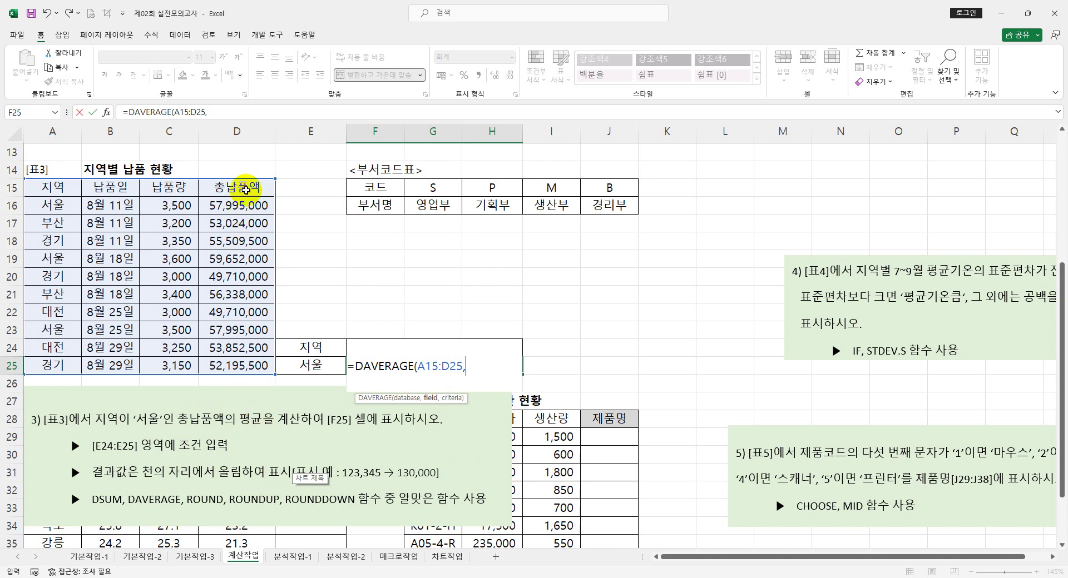
{"action": "left_click", "coordinate": [246, 190]}
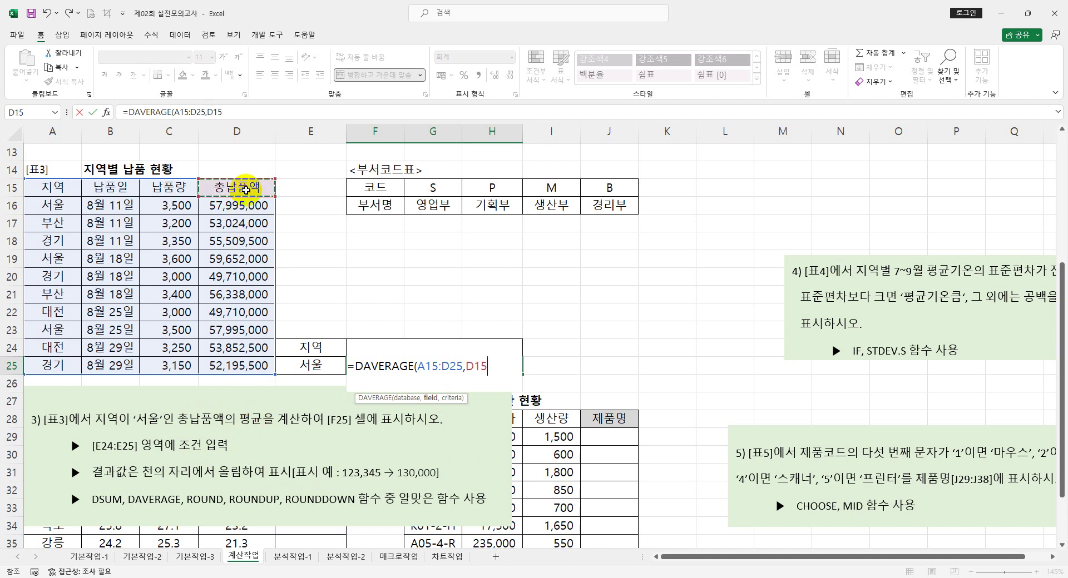
{"action": "type", "text": ","}
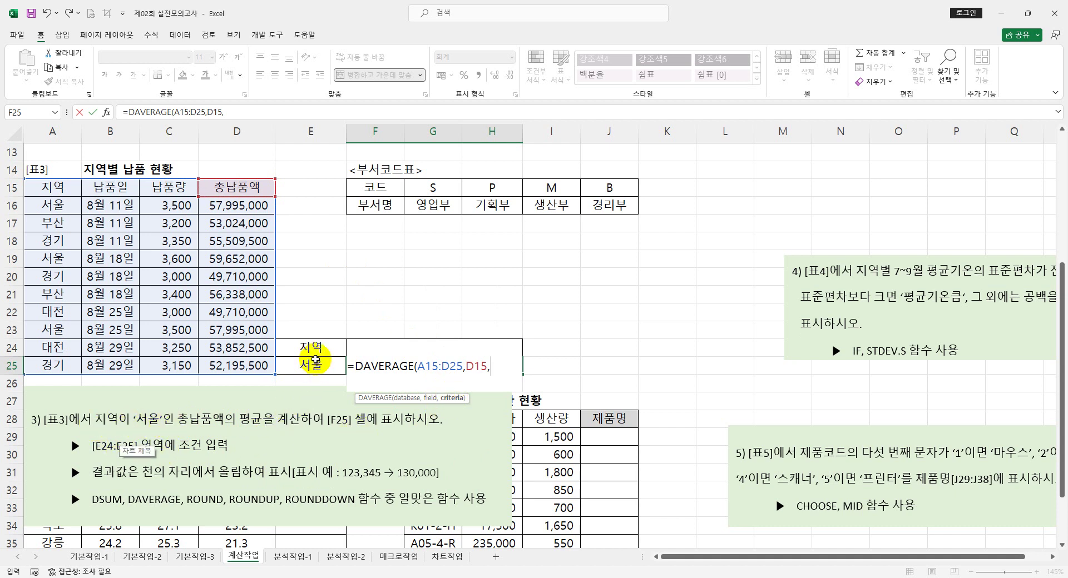
{"action": "left_click_drag", "start_coordinate": [316, 346], "coordinate": [317, 365]}
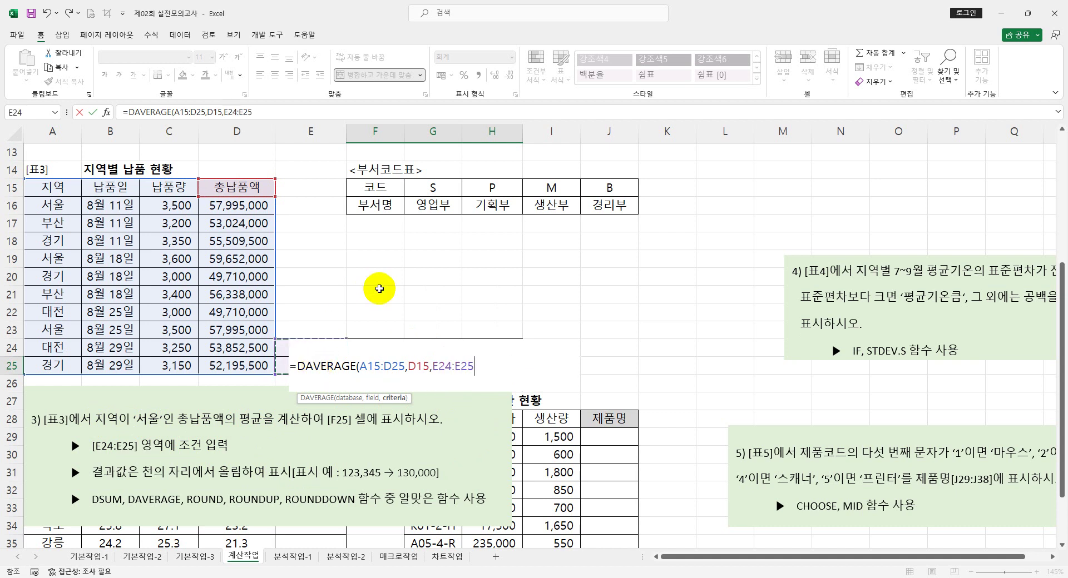
{"action": "key", "text": "Return"}
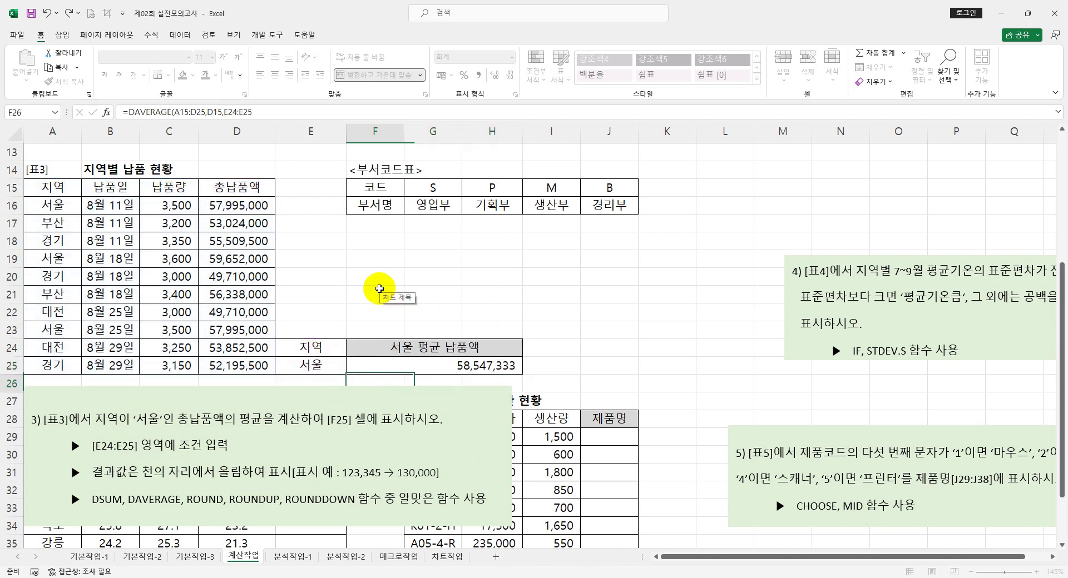
- Wrap the DAVERAGE formula in F25 in ROUNDUP with -4 as the number of digits
{"action": "left_click", "coordinate": [477, 365]}
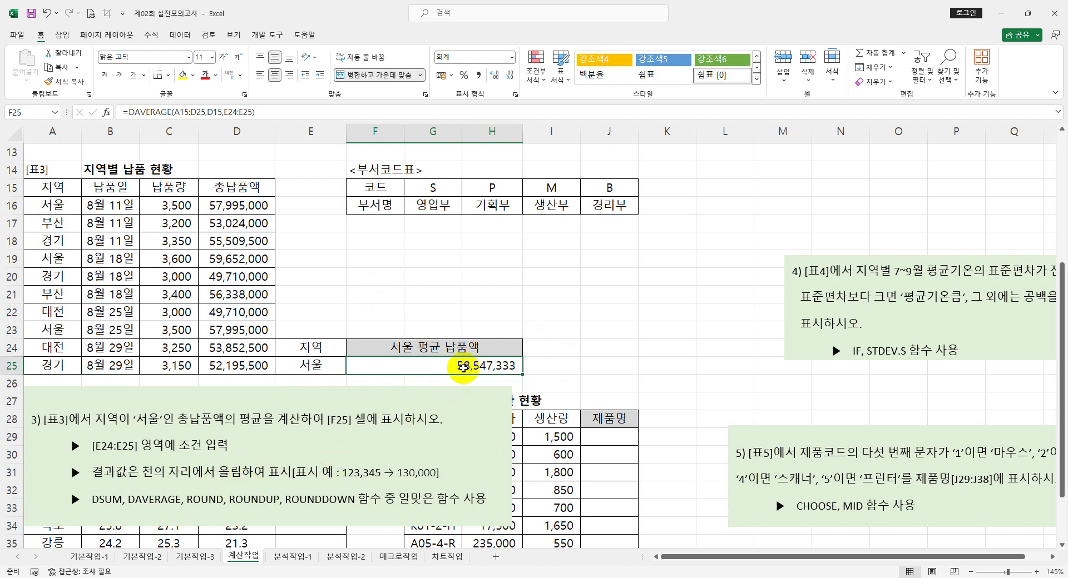
{"action": "left_click", "coordinate": [127, 112]}
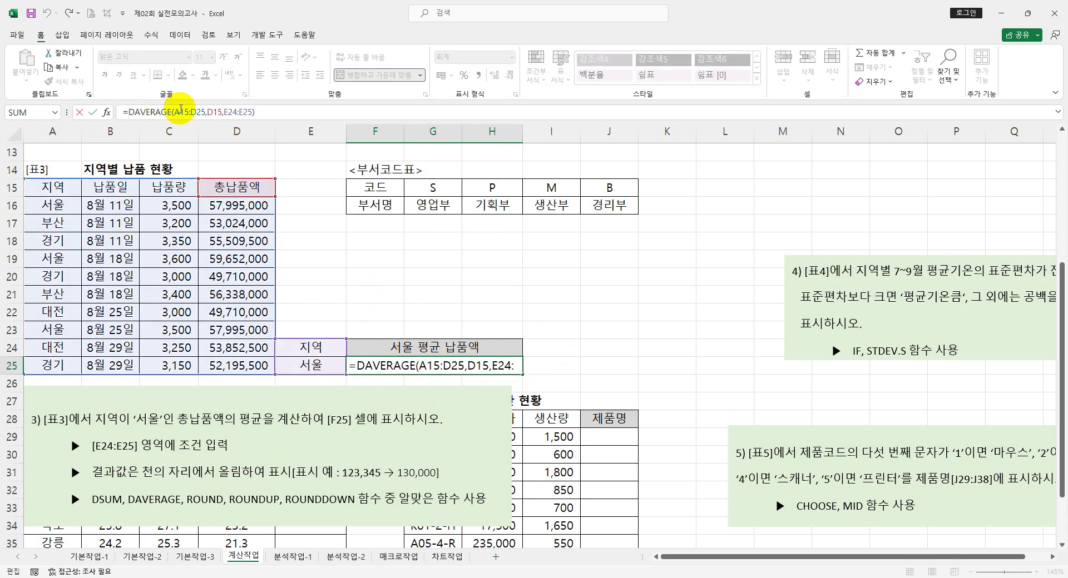
{"action": "type", "text": "roun"}
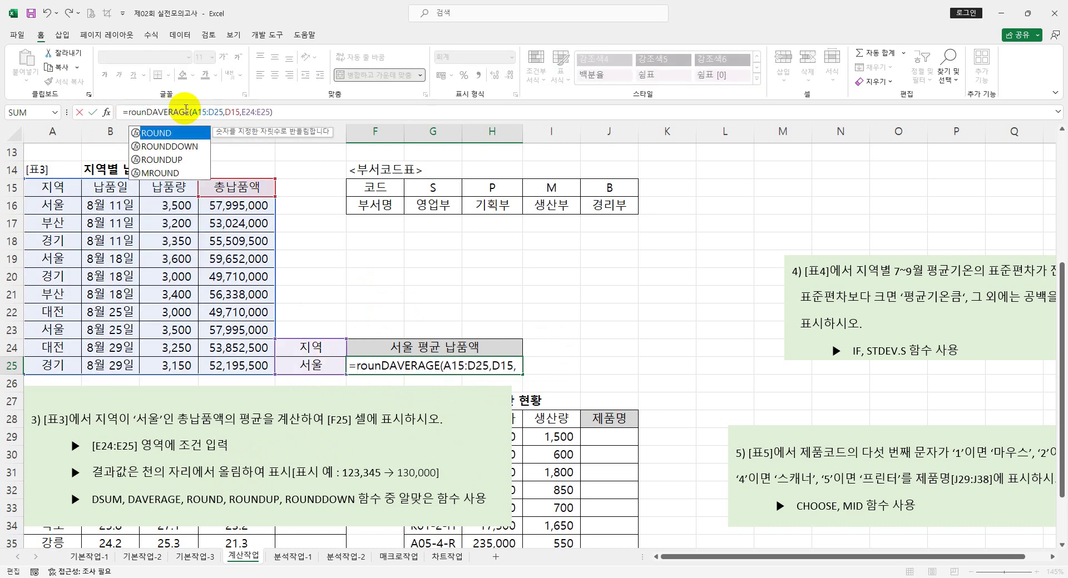
{"action": "key", "text": "Down"}
{"action": "key", "text": "Down"}
{"action": "key", "text": "Tab"}
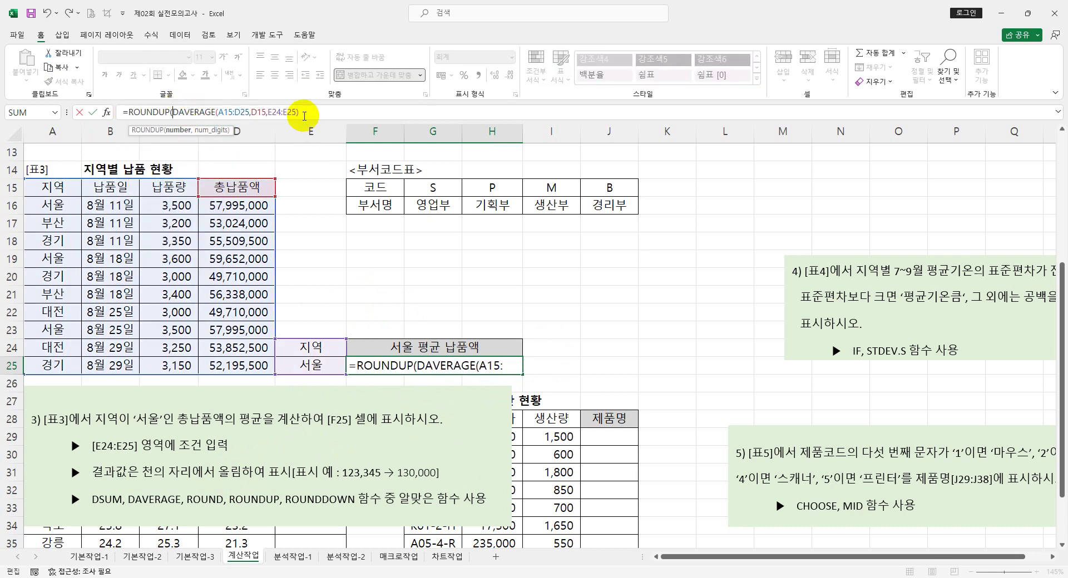
{"action": "left_click", "coordinate": [312, 112]}
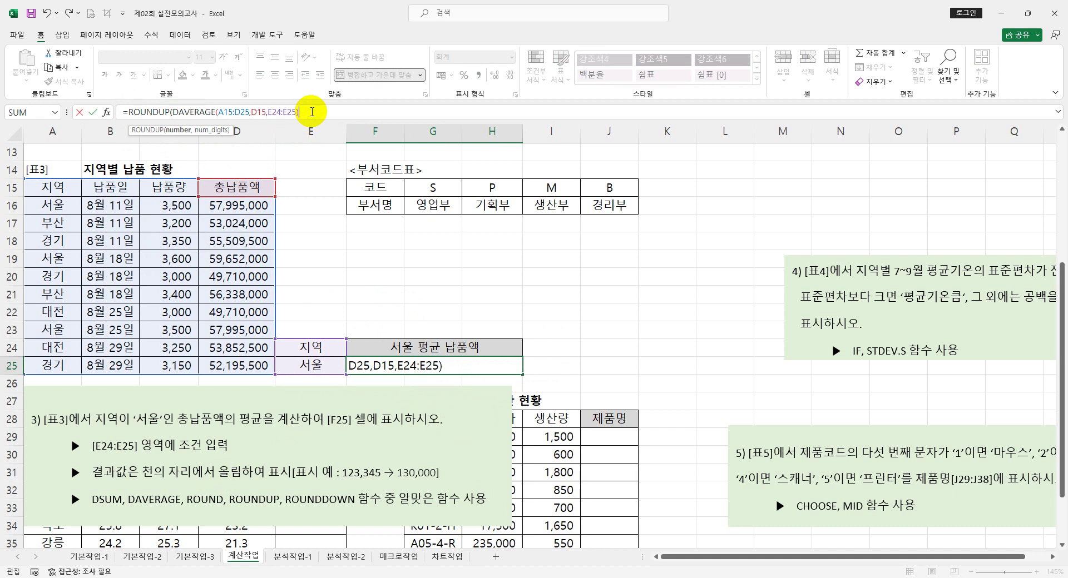
{"action": "type", "text": ","}
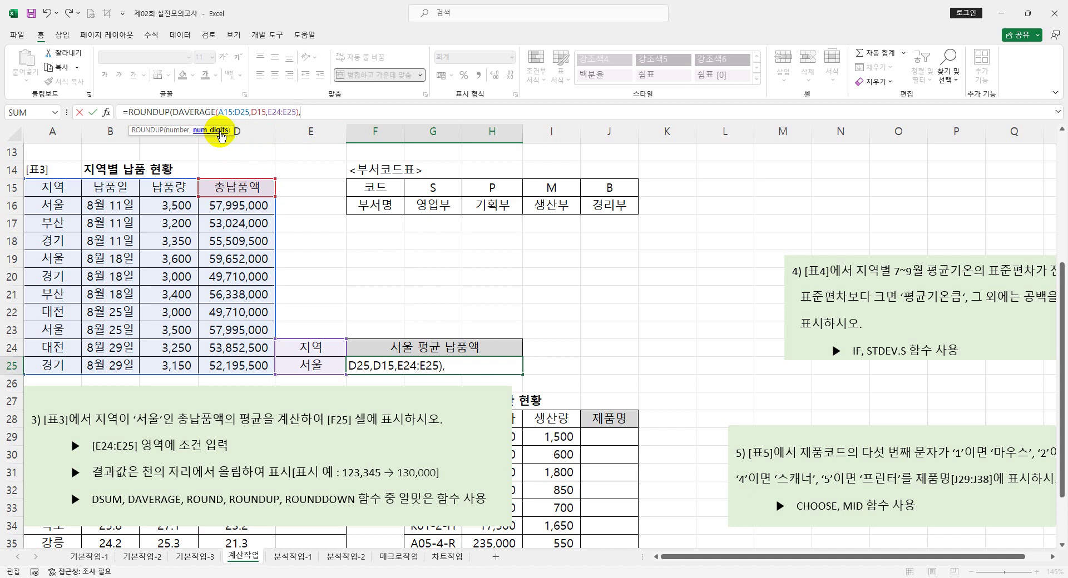
{"action": "type", "text": "4"}
{"action": "key", "text": "Return"}
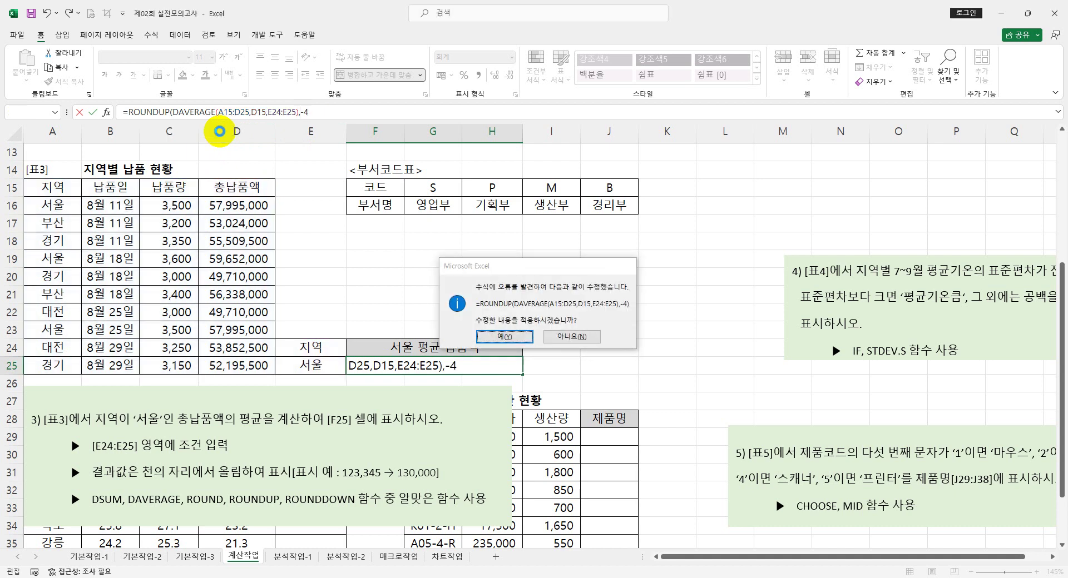
{"action": "key", "text": "Return"}
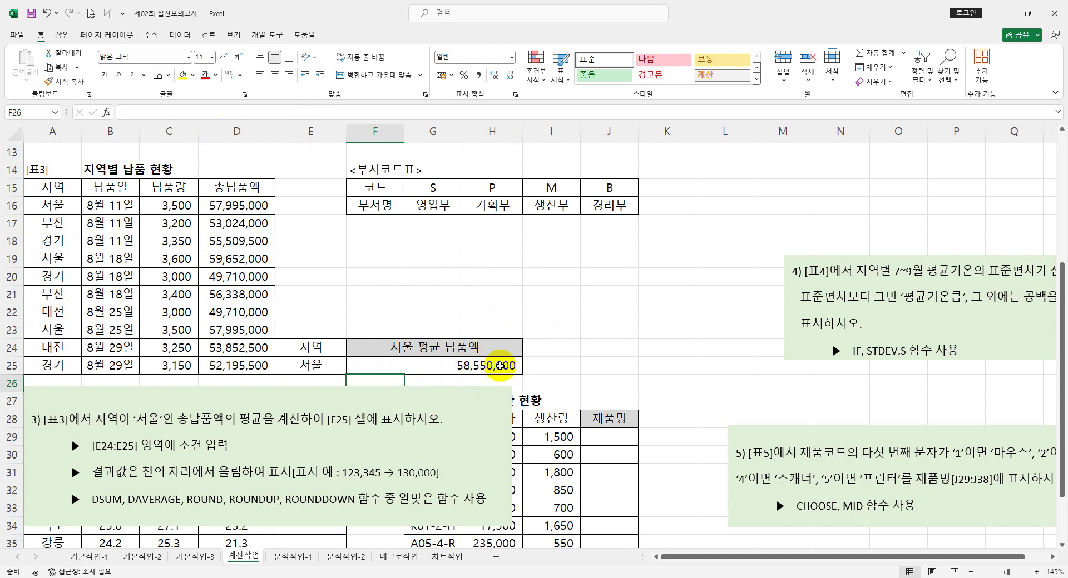
{"action": "left_click", "coordinate": [489, 364]}
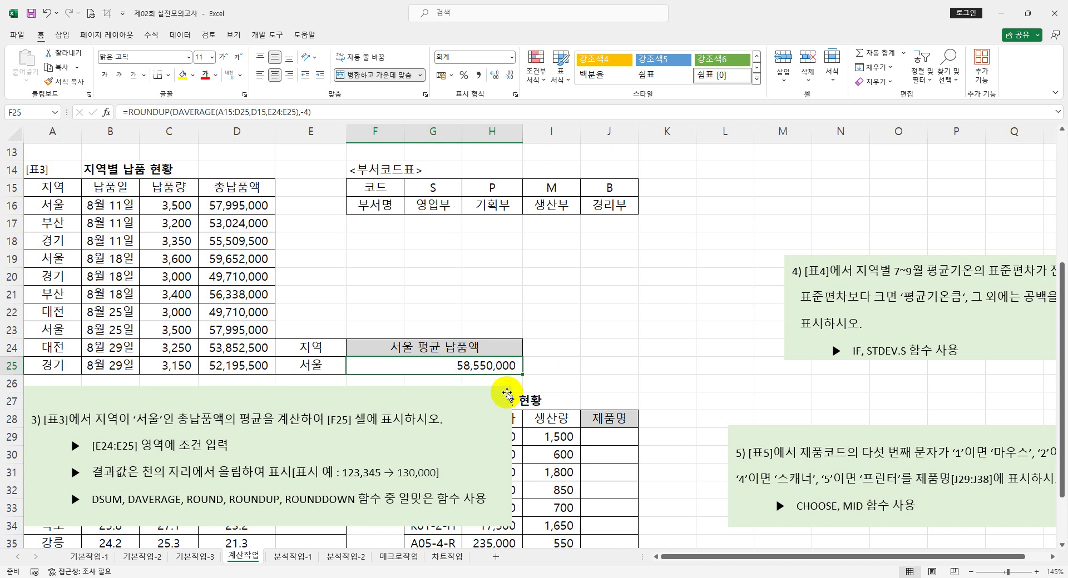
- Delete the question 3 text box and move the question 4 text box just below the 표4 table
{"action": "left_click", "coordinate": [507, 396]}
{"action": "key", "text": "Delete"}
{"action": "scroll", "coordinate": [669, 367], "scroll_direction": "down", "scroll_amount": 3}
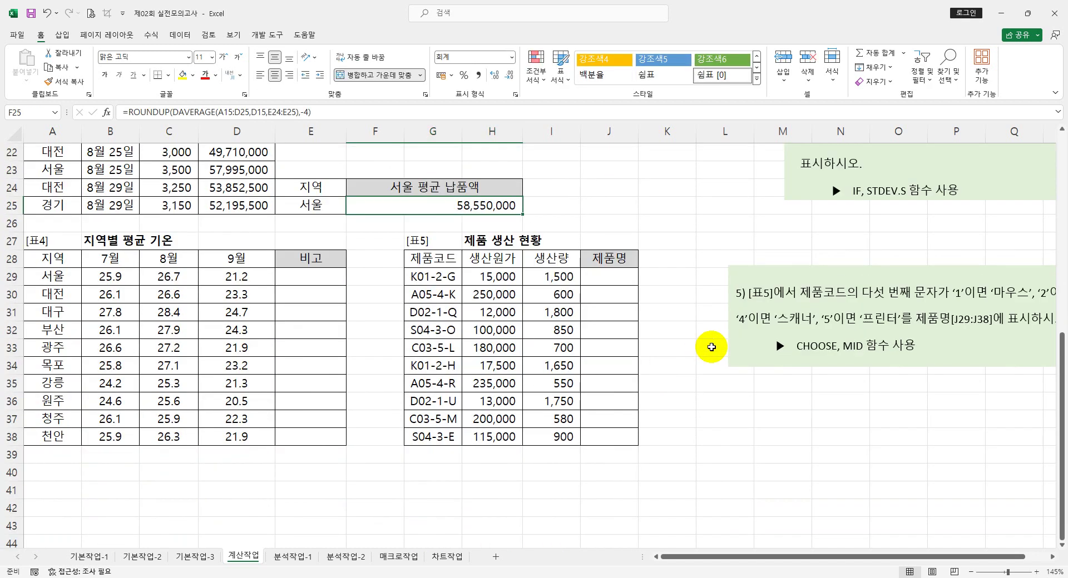
{"action": "left_click", "coordinate": [804, 198]}
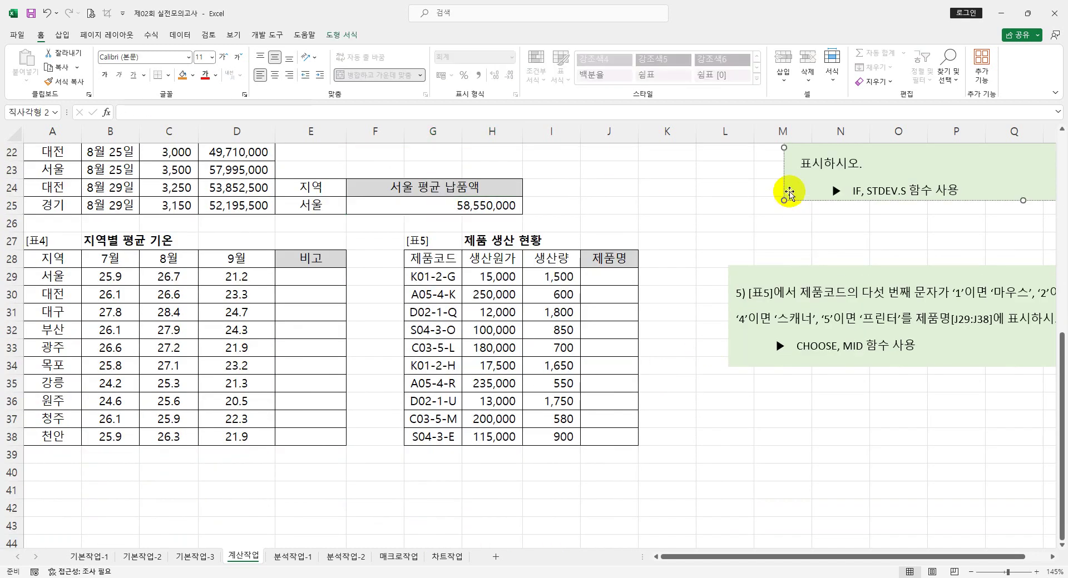
{"action": "left_click_drag", "start_coordinate": [784, 183], "coordinate": [20, 565]}
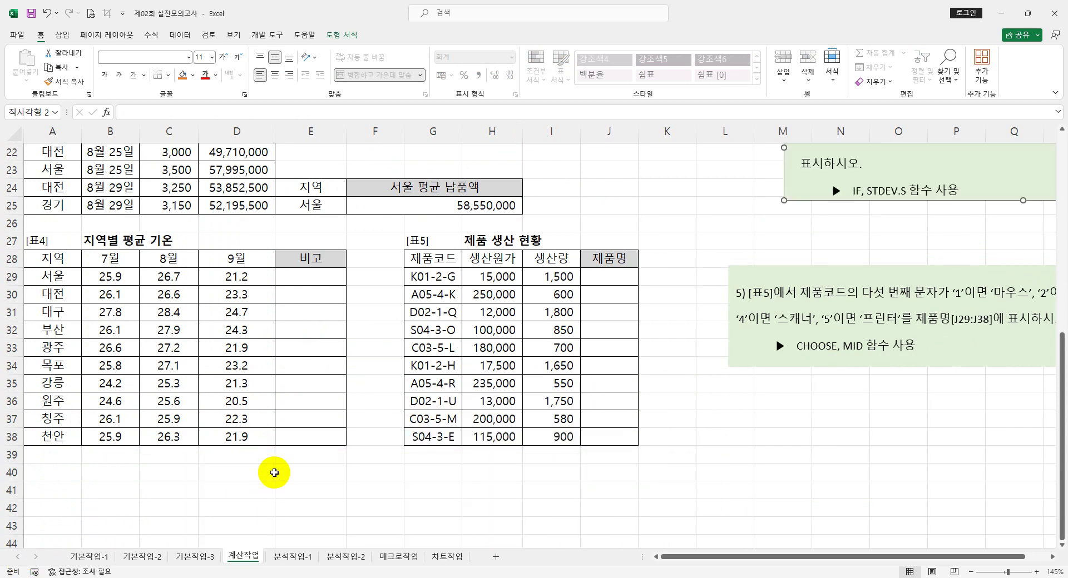
{"action": "left_click_drag", "start_coordinate": [795, 200], "coordinate": [143, 529]}
{"action": "scroll", "coordinate": [383, 438], "scroll_direction": "down", "scroll_amount": 2}
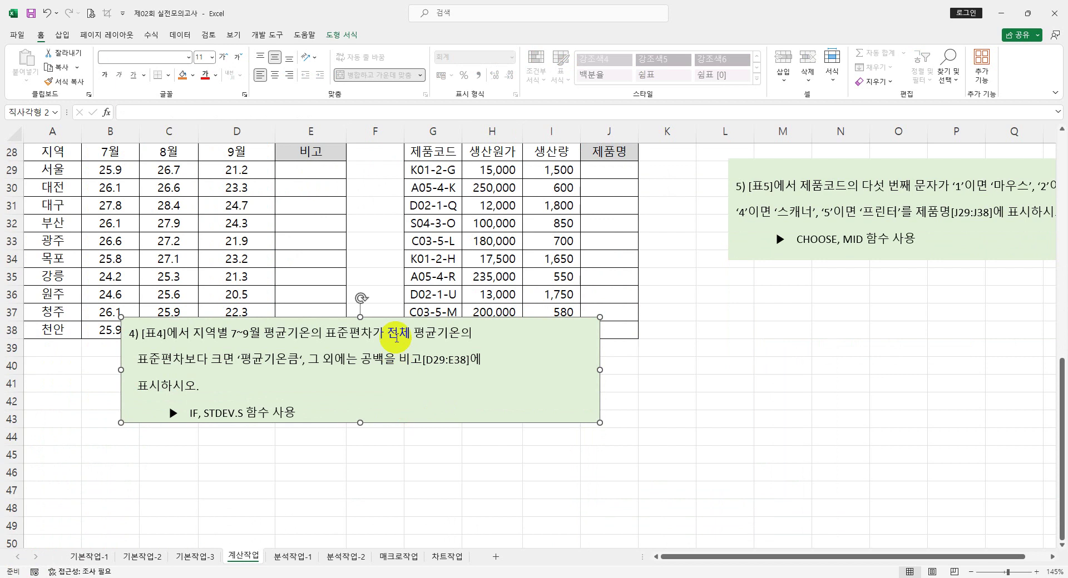
{"action": "left_click_drag", "start_coordinate": [394, 319], "coordinate": [298, 371]}
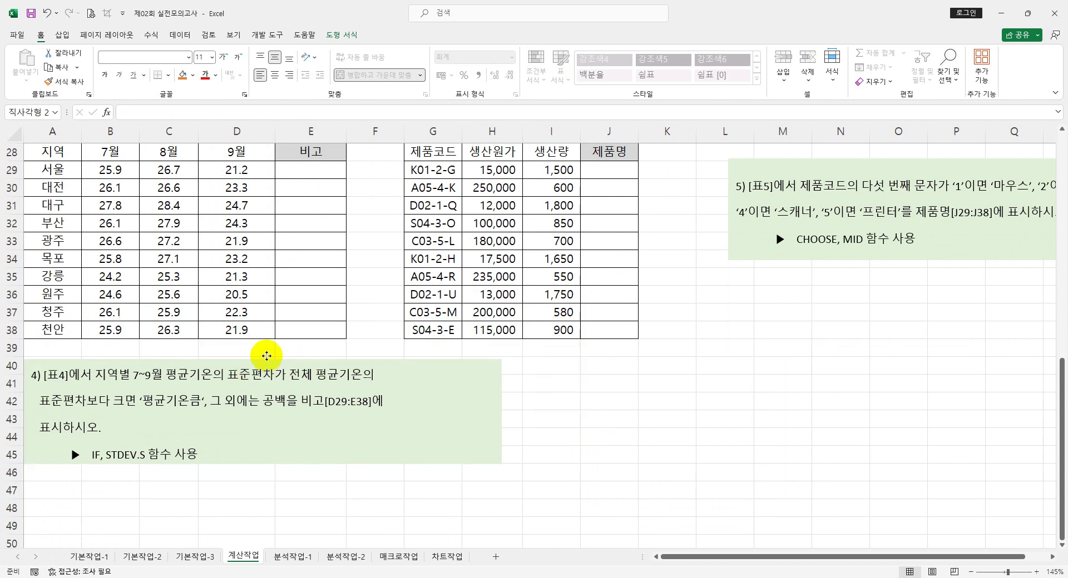
{"action": "scroll", "coordinate": [517, 408], "scroll_direction": "up", "scroll_amount": 1}
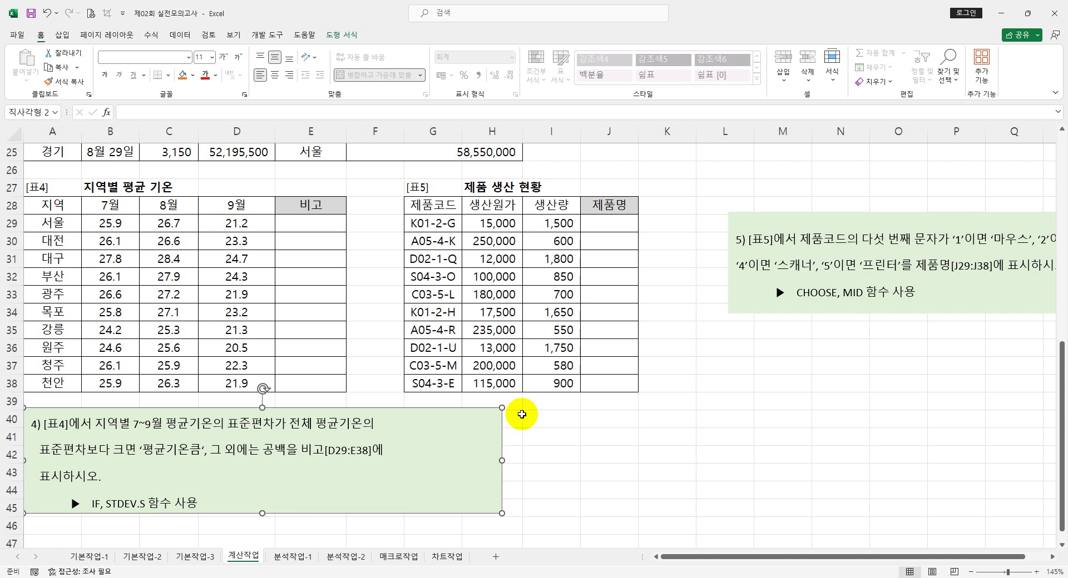
- Enter a STDEV.S formula in E29 for Seoul's July to September temperatures, B29:D29
{"action": "left_click", "coordinate": [358, 298]}
{"action": "left_click", "coordinate": [337, 222]}
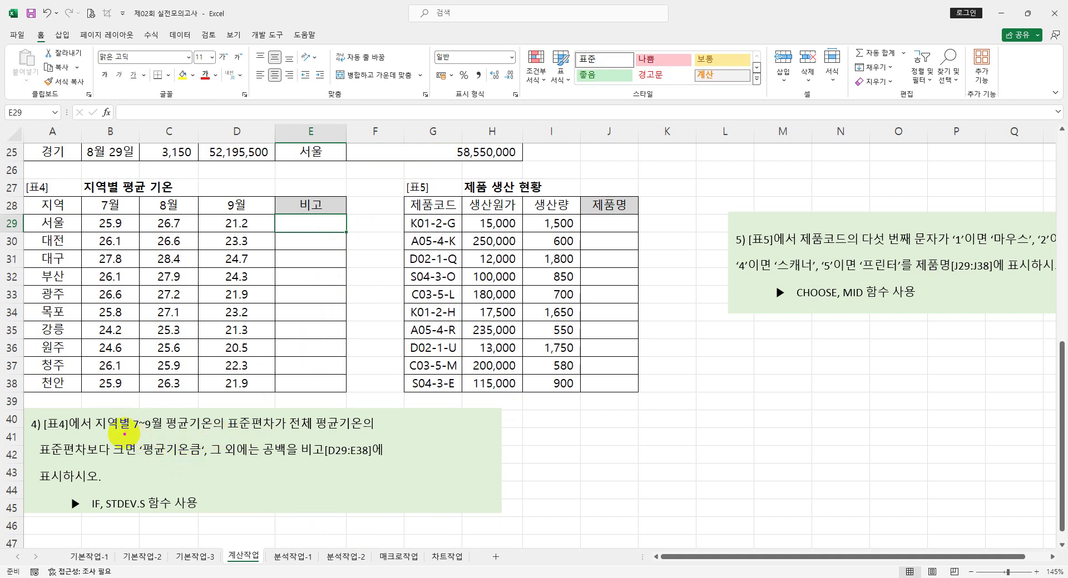
{"action": "mouse_move", "coordinate": [122, 432]}
{"action": "left_mouse_down"}
{"action": "mouse_move", "coordinate": [275, 435]}
{"action": "mouse_move", "coordinate": [289, 412]}
{"action": "mouse_move", "coordinate": [233, 406]}
{"action": "mouse_move", "coordinate": [225, 429]}
{"action": "left_mouse_up"}
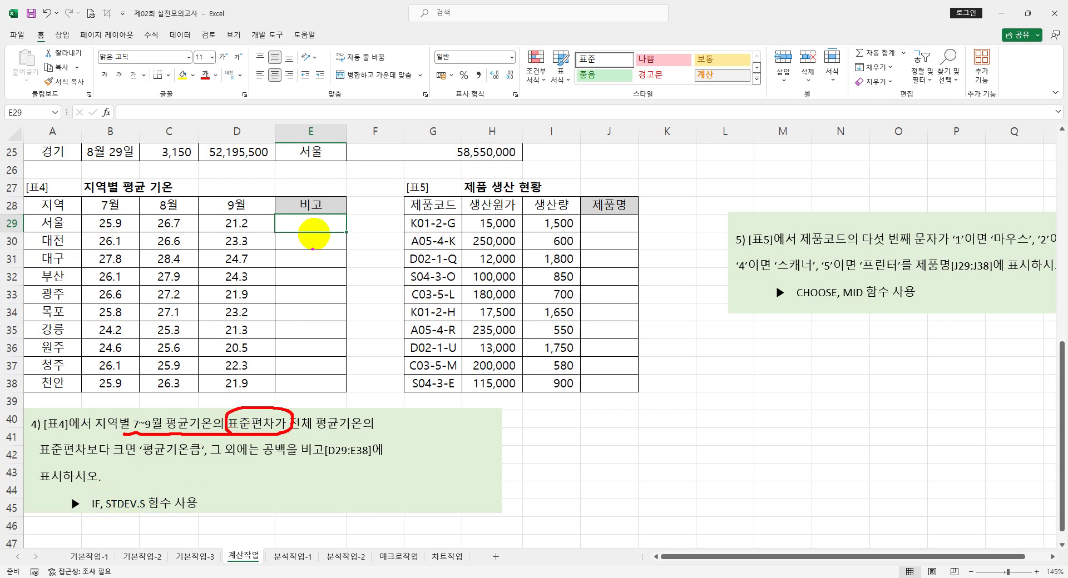
{"action": "key", "text": "Escape"}
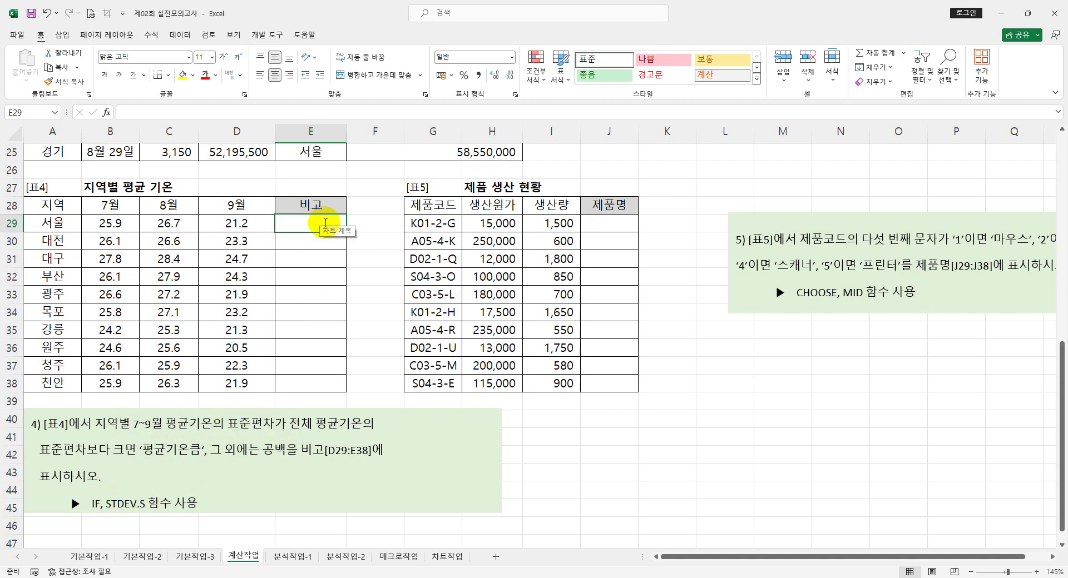
{"action": "type", "text": "=st"}
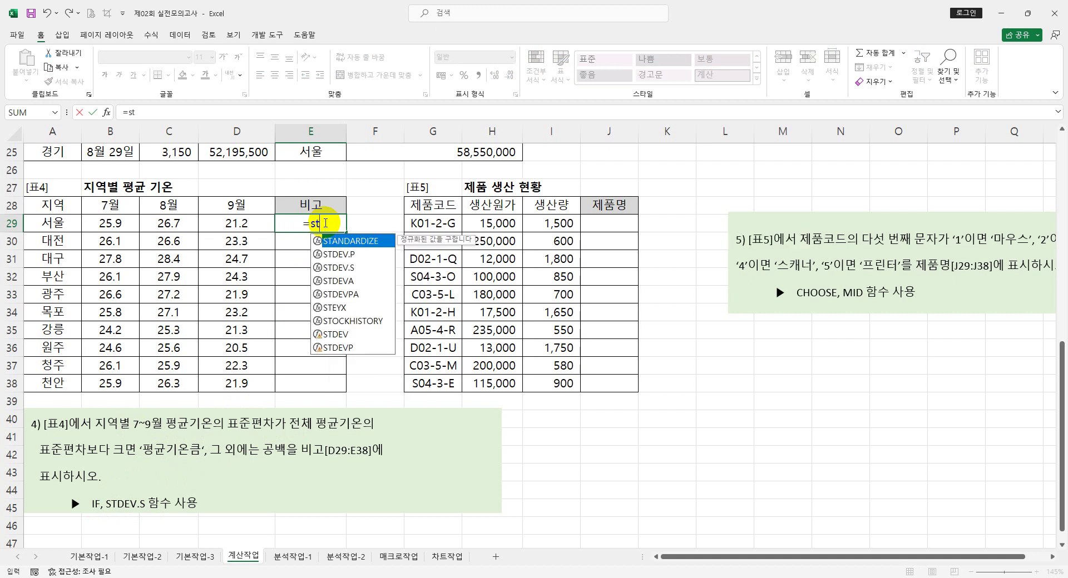
{"action": "key", "text": "Down"}
{"action": "key", "text": "Down"}
{"action": "key", "text": "Tab"}
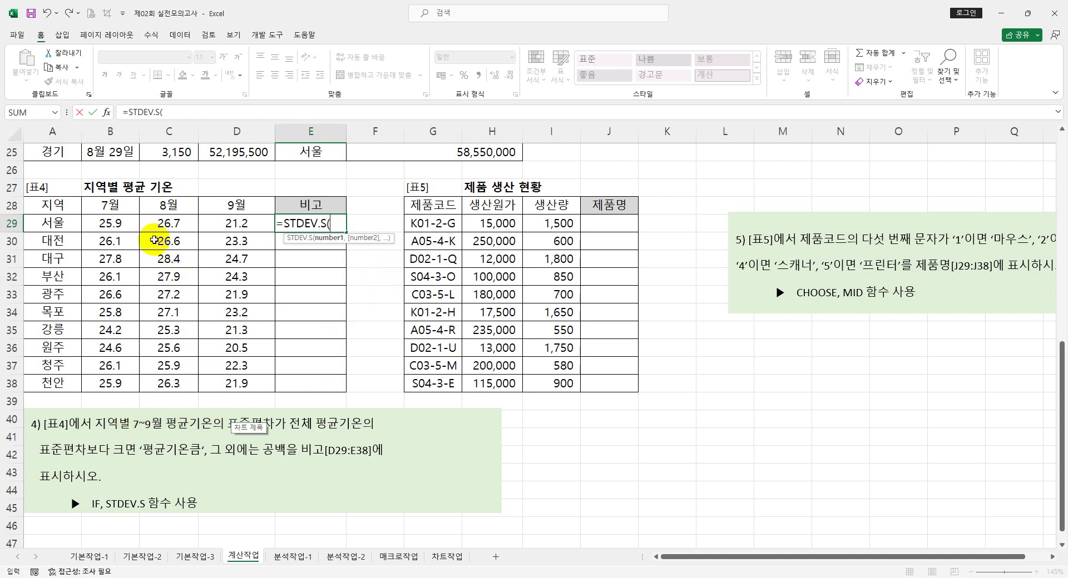
{"action": "left_click", "coordinate": [108, 222]}
{"action": "left_click_drag", "start_coordinate": [108, 223], "coordinate": [210, 221]}
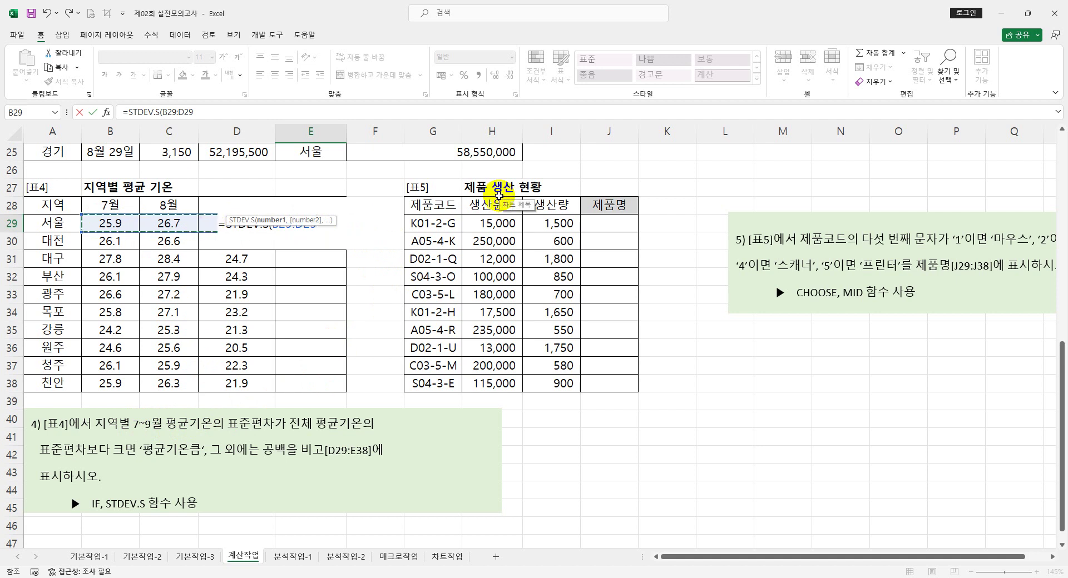
{"action": "key", "text": "Return"}
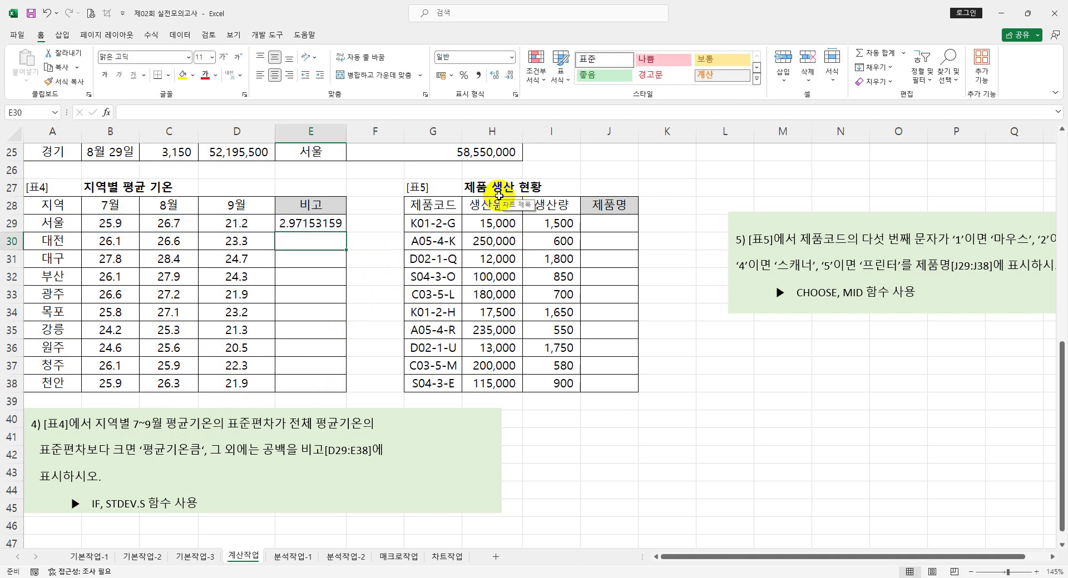
{"action": "left_click", "coordinate": [301, 224]}
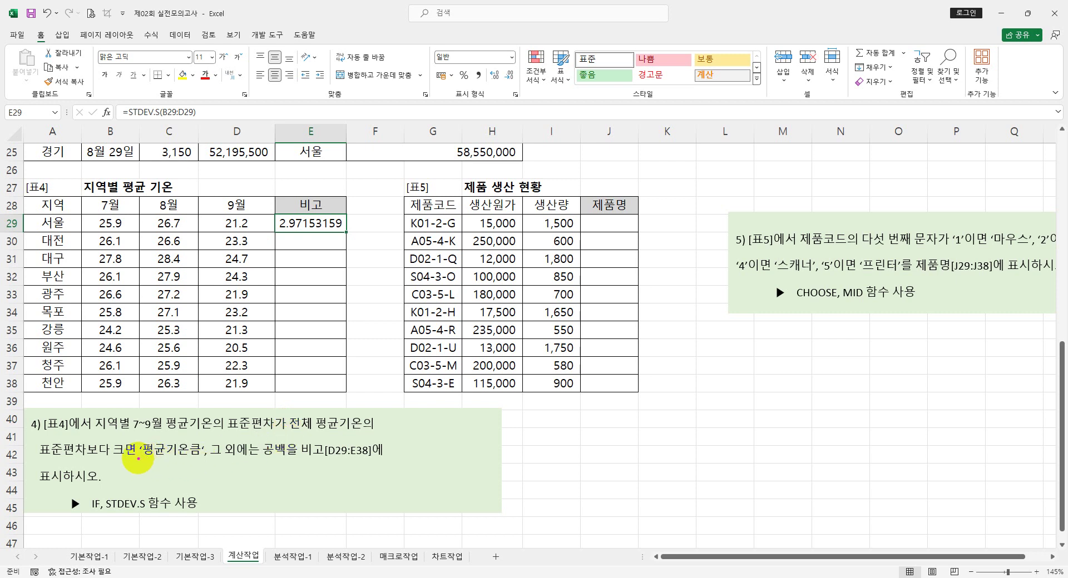
{"action": "mouse_move", "coordinate": [138, 459]}
{"action": "left_mouse_down"}
{"action": "mouse_move", "coordinate": [113, 459]}
{"action": "mouse_move", "coordinate": [115, 441]}
{"action": "mouse_move", "coordinate": [134, 443]}
{"action": "mouse_move", "coordinate": [136, 455]}
{"action": "left_mouse_up"}
{"action": "key", "text": "Escape"}
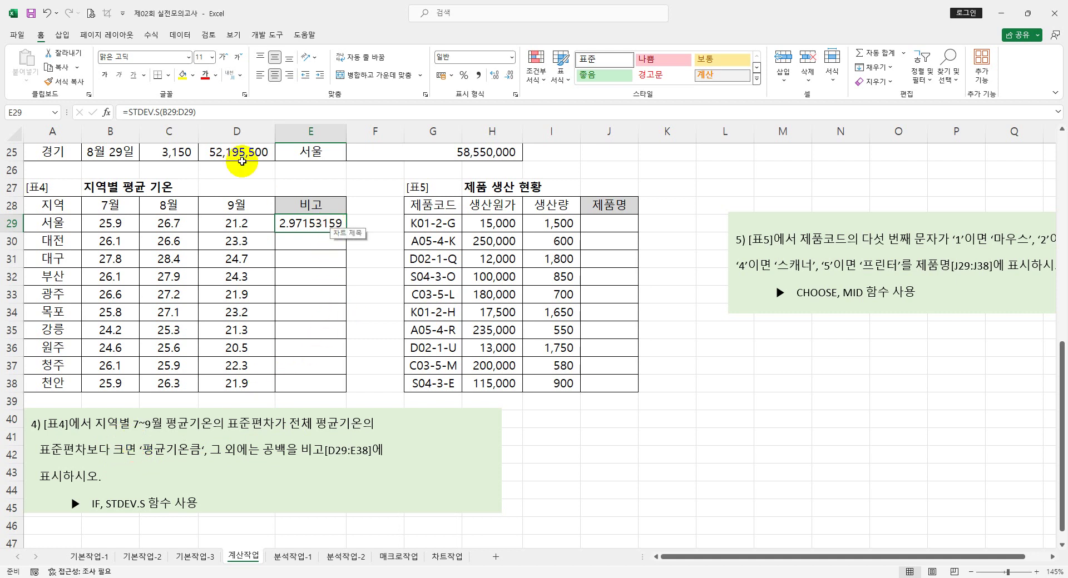
{"action": "left_click", "coordinate": [234, 112]}
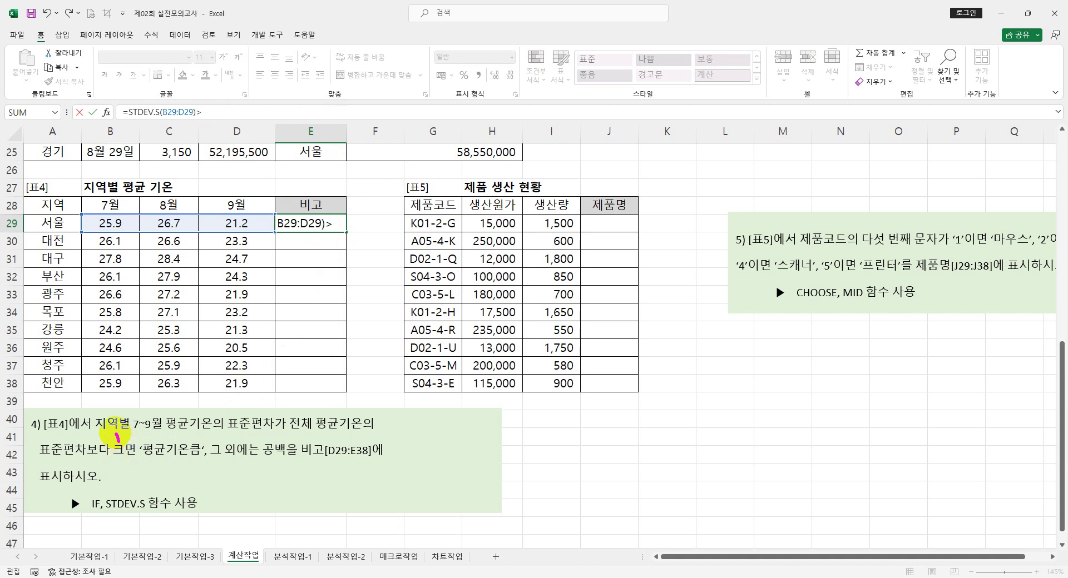
{"action": "mouse_move", "coordinate": [117, 435]}
{"action": "left_mouse_down"}
{"action": "mouse_move", "coordinate": [93, 430]}
{"action": "mouse_move", "coordinate": [72, 460]}
{"action": "mouse_move", "coordinate": [84, 460]}
{"action": "left_mouse_up"}
{"action": "key", "text": "Escape"}
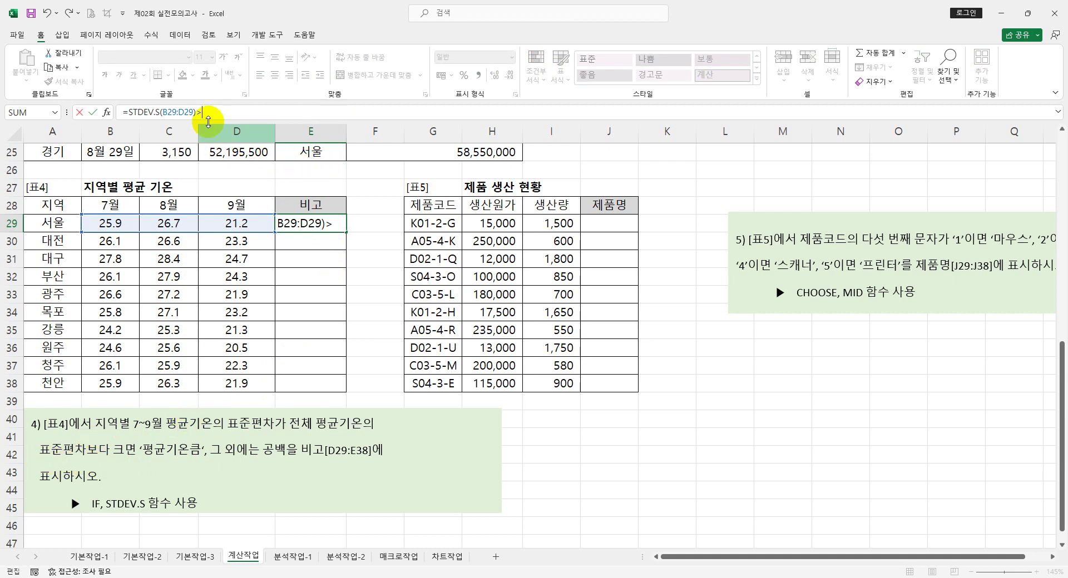
{"action": "type", "text": "st"}
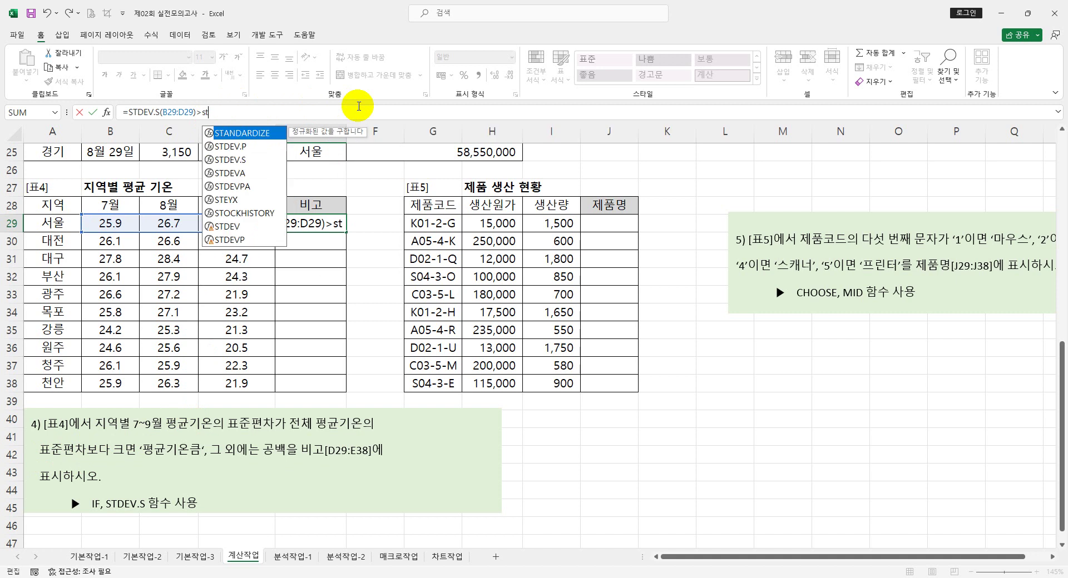
{"action": "type", "text": "de"}
{"action": "key", "text": "Down"}
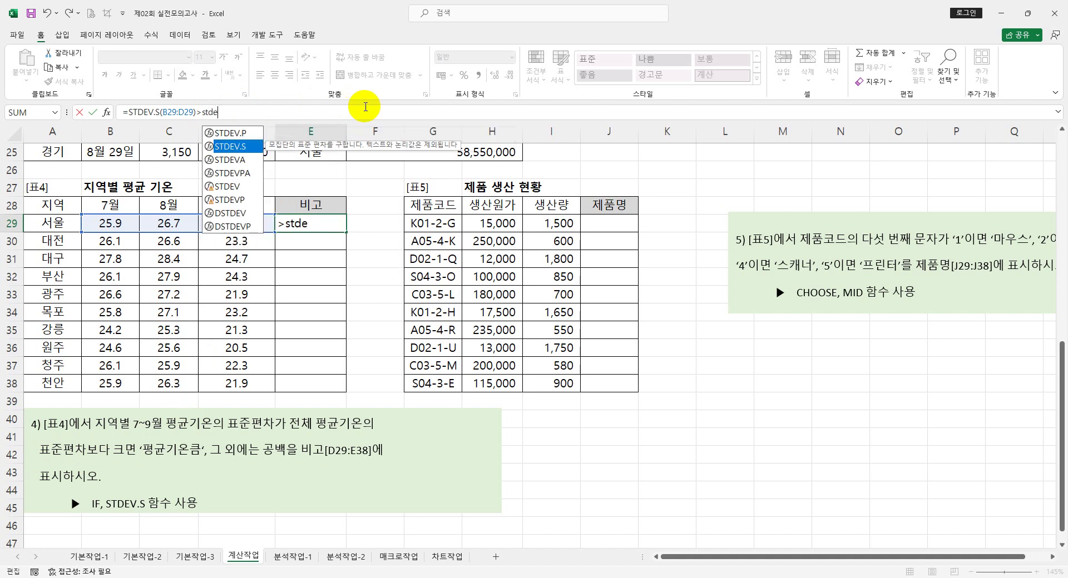
{"action": "key", "text": "Tab"}
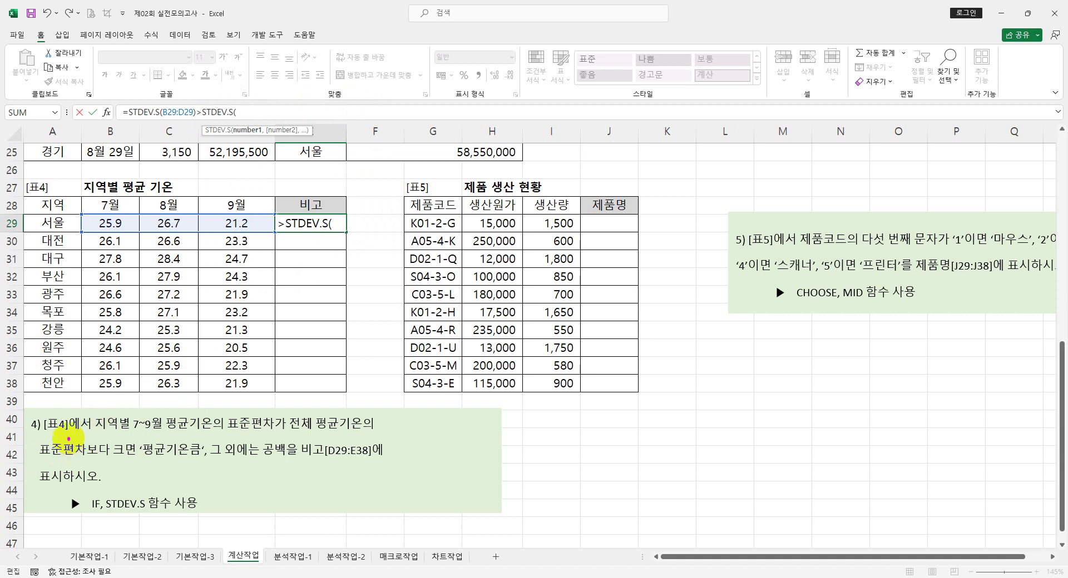
{"action": "left_click_drag", "start_coordinate": [69, 439], "coordinate": [52, 431]}
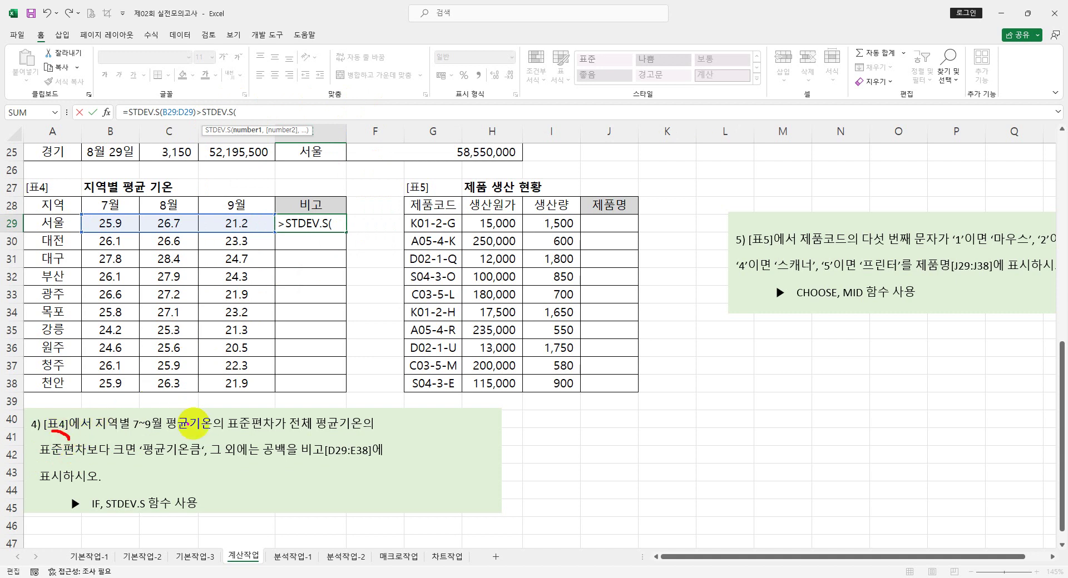
{"action": "left_click_drag", "start_coordinate": [383, 401], "coordinate": [343, 410]}
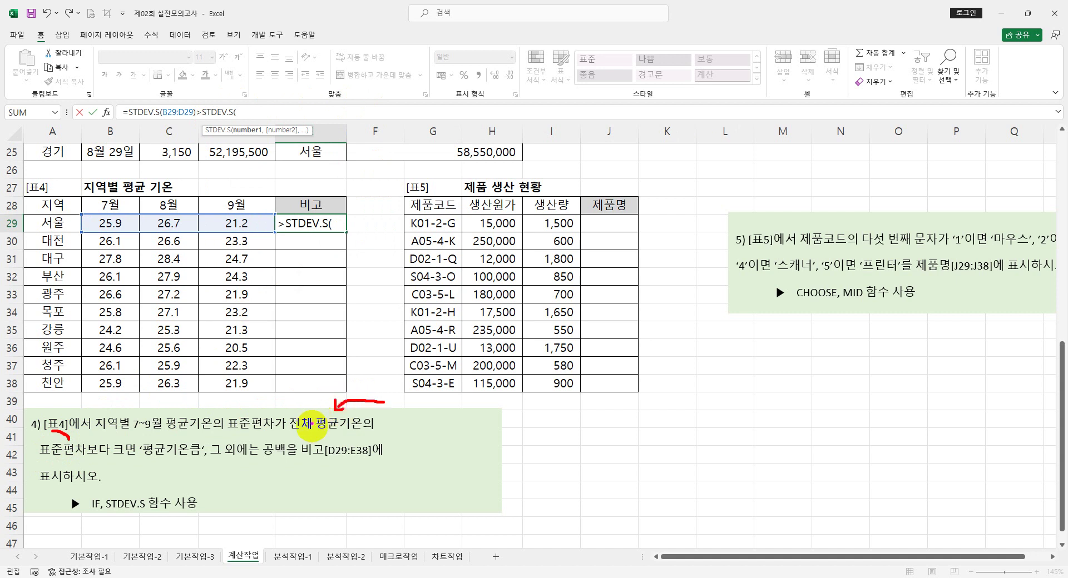
{"action": "mouse_move", "coordinate": [284, 426]}
{"action": "left_mouse_down"}
{"action": "mouse_move", "coordinate": [303, 411]}
{"action": "mouse_move", "coordinate": [318, 430]}
{"action": "mouse_move", "coordinate": [307, 434]}
{"action": "left_mouse_up"}
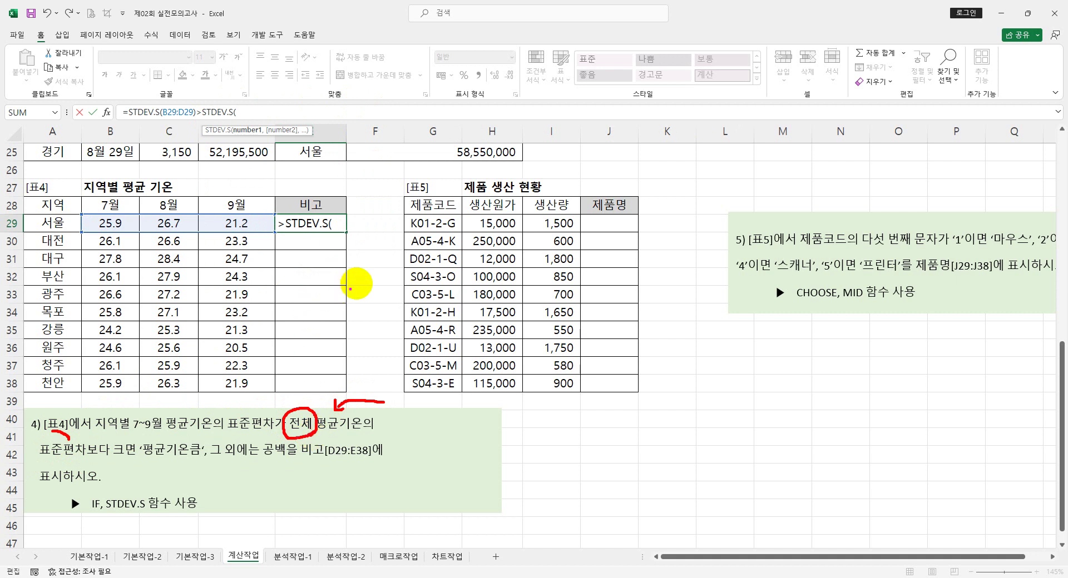
{"action": "key", "text": "Escape"}
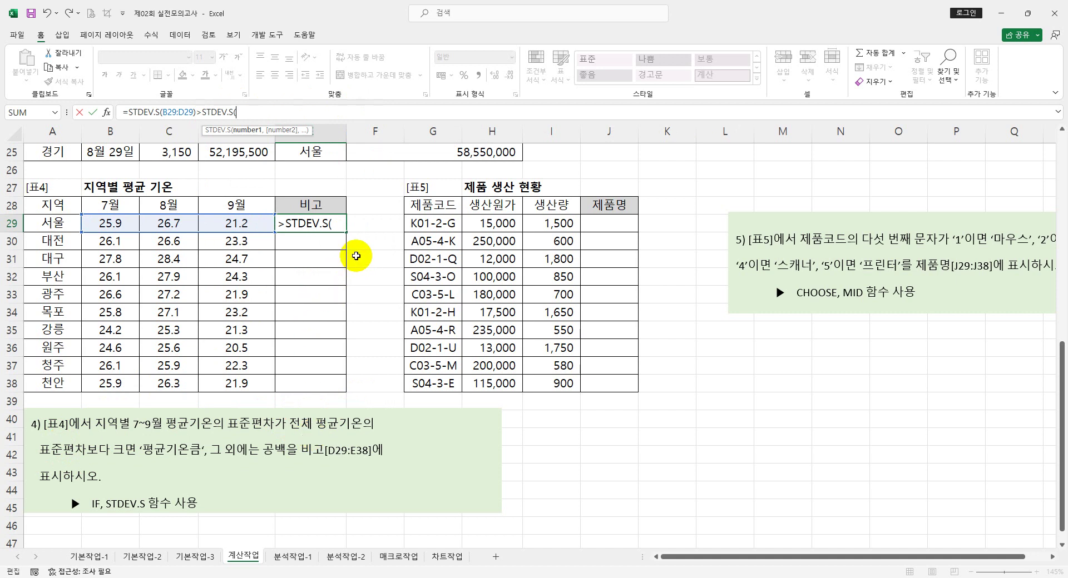
{"action": "left_click", "coordinate": [335, 225]}
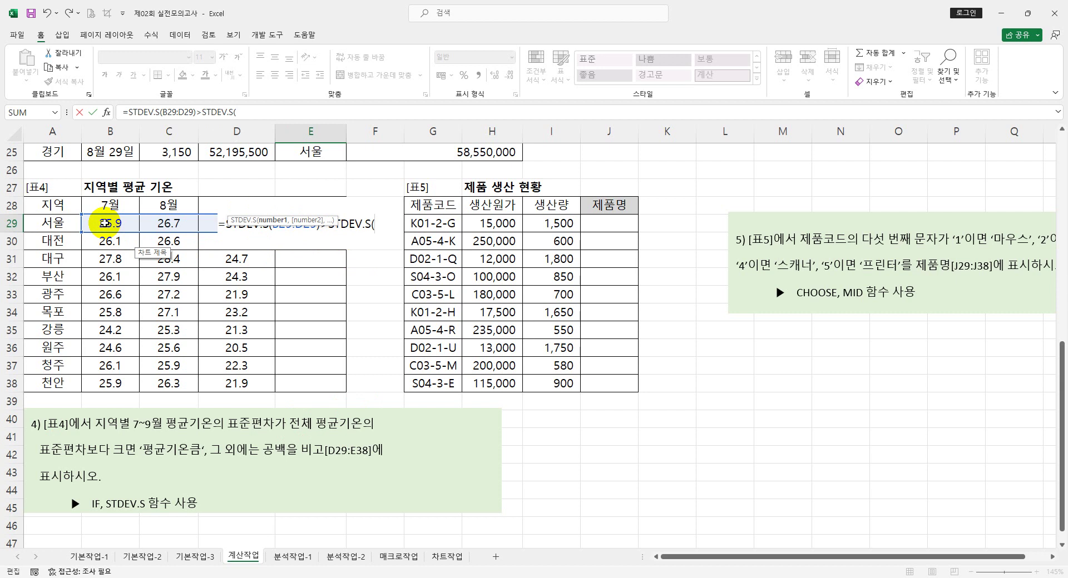
{"action": "left_click_drag", "start_coordinate": [110, 223], "coordinate": [257, 379]}
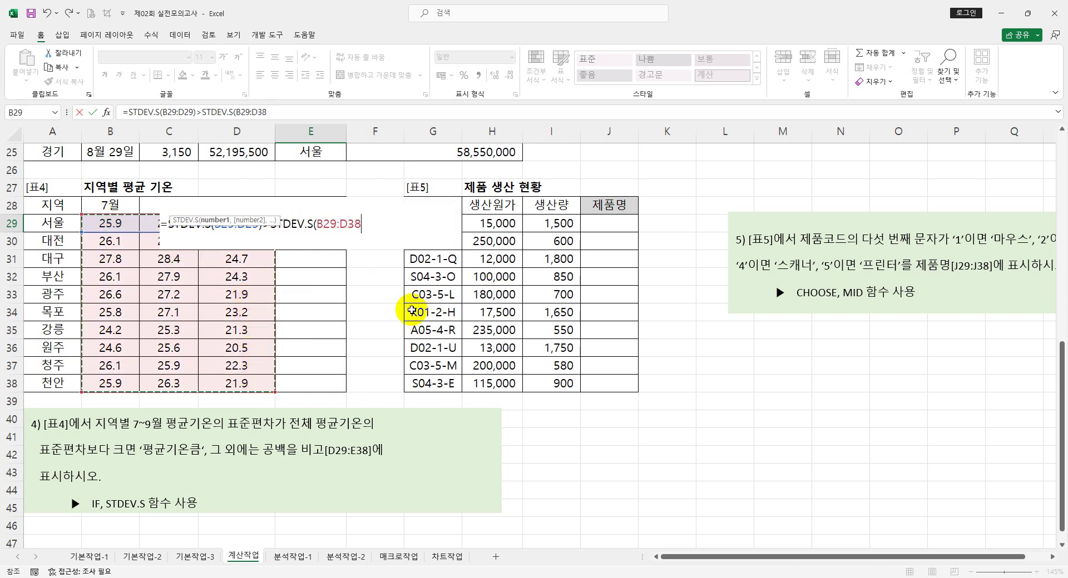
{"action": "left_click", "coordinate": [291, 113]}
{"action": "key", "text": "Escape"}
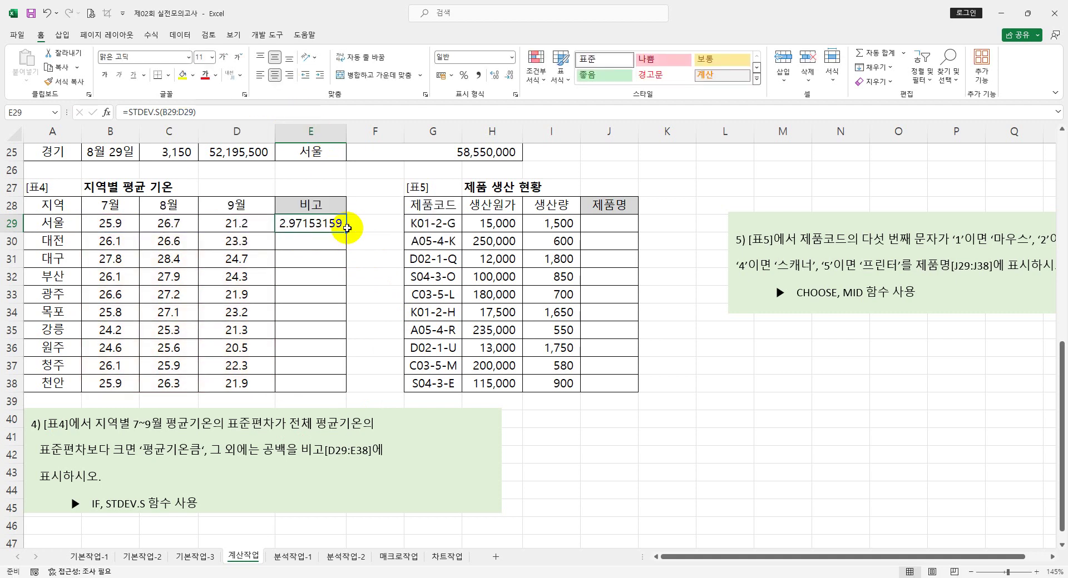
- Extend the E29 formula to test whether Seoul's deviation is greater than STDEV.S of all temperatures, using the absolute range $B$29:$D$38
{"action": "left_click", "coordinate": [219, 116]}
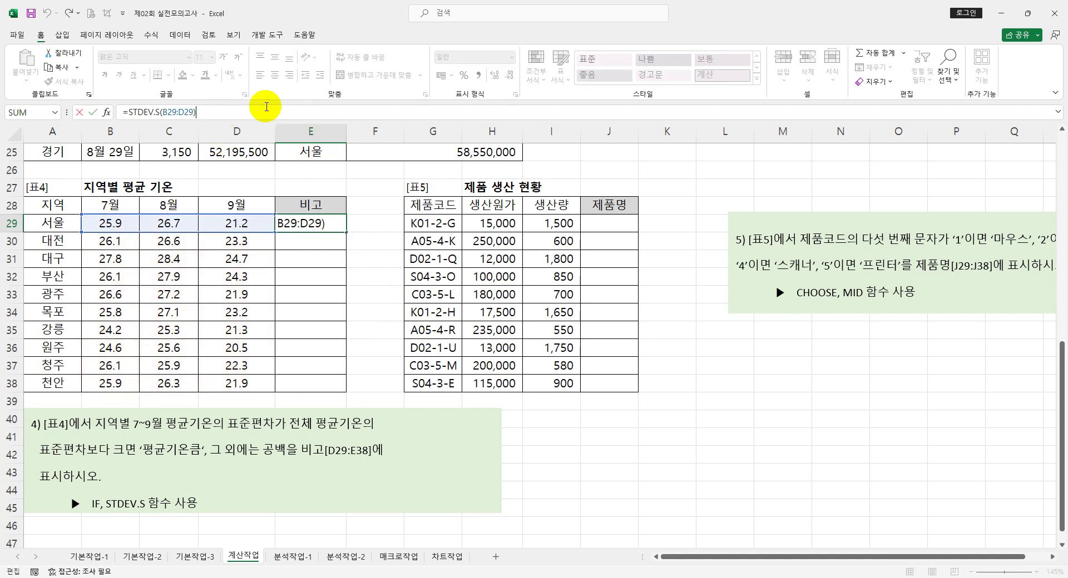
{"action": "type", "text": ">st"}
{"action": "key", "text": "Down"}
{"action": "key", "text": "Down"}
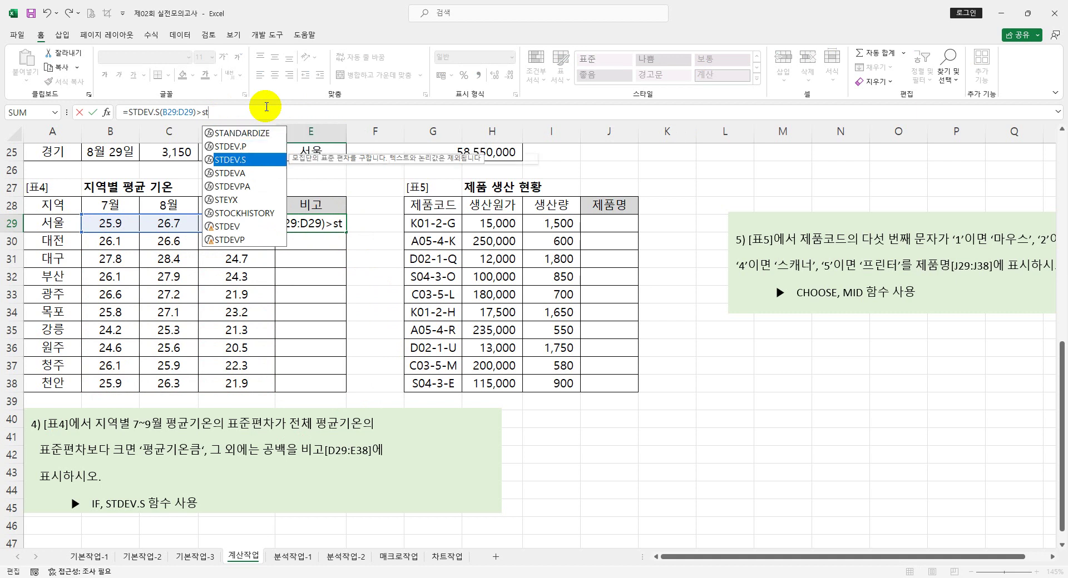
{"action": "key", "text": "Tab"}
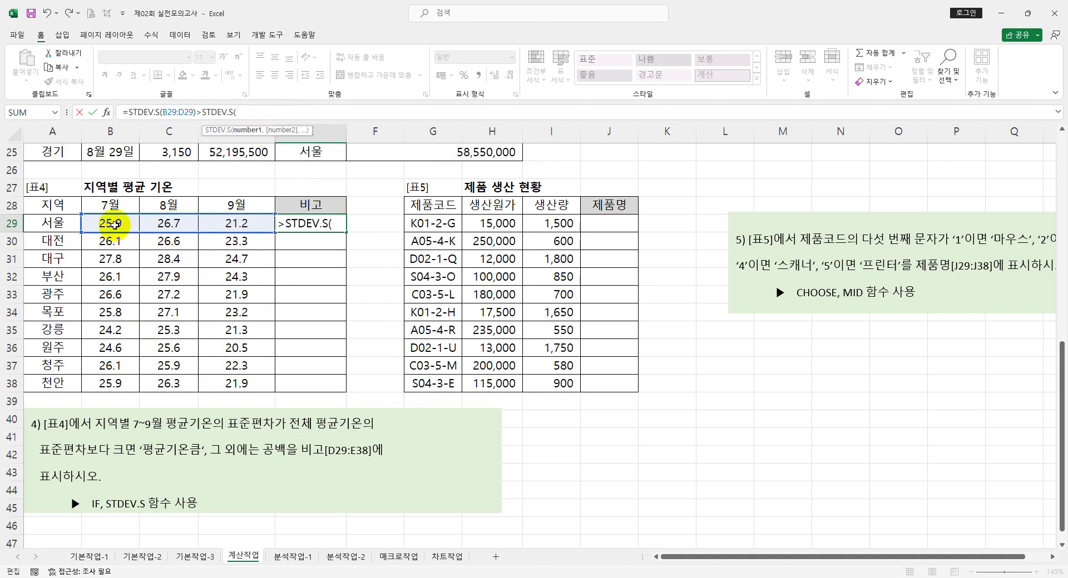
{"action": "left_click_drag", "start_coordinate": [110, 223], "coordinate": [261, 384]}
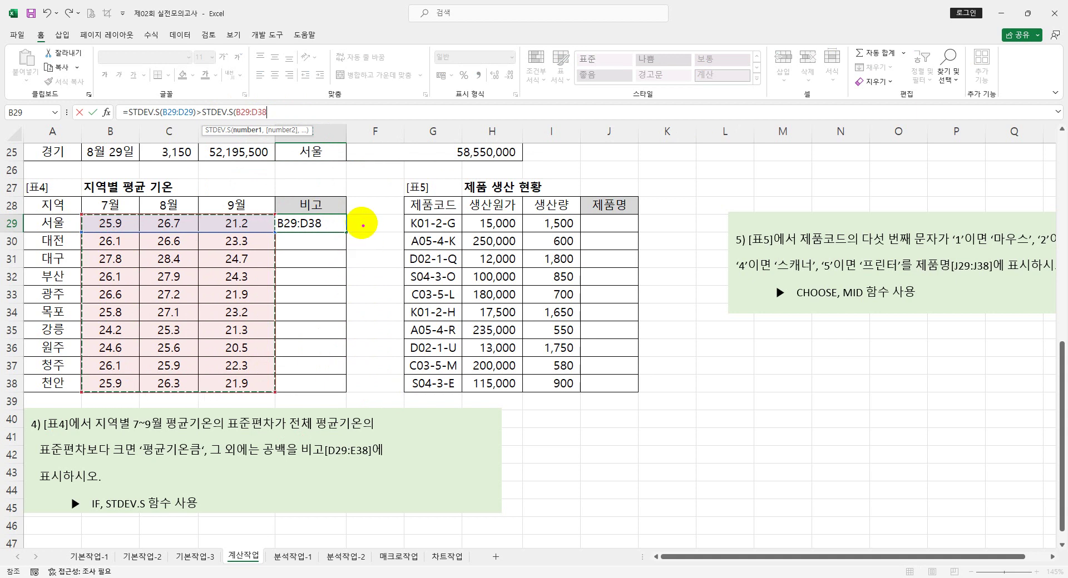
{"action": "left_click_drag", "start_coordinate": [362, 221], "coordinate": [361, 288]}
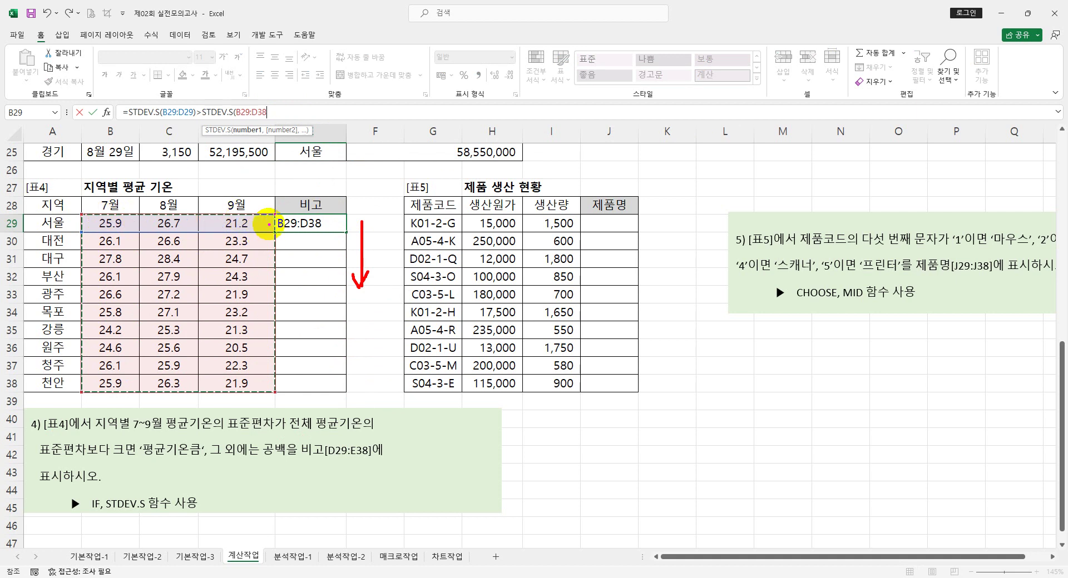
{"action": "mouse_move", "coordinate": [269, 223]}
{"action": "left_mouse_down"}
{"action": "mouse_move", "coordinate": [266, 290]}
{"action": "mouse_move", "coordinate": [273, 272]}
{"action": "left_mouse_up"}
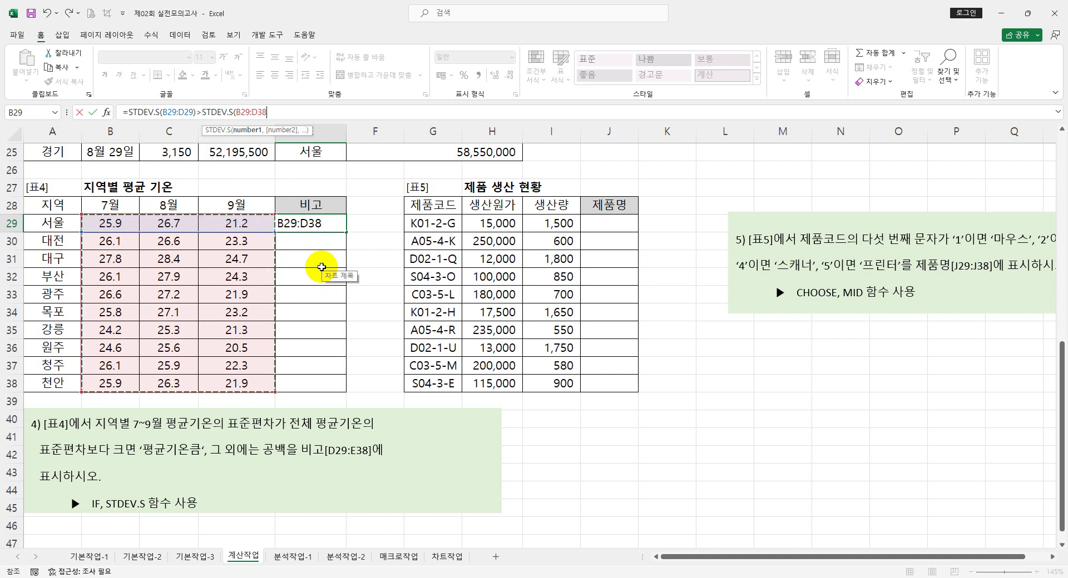
{"action": "key", "text": "F4"}
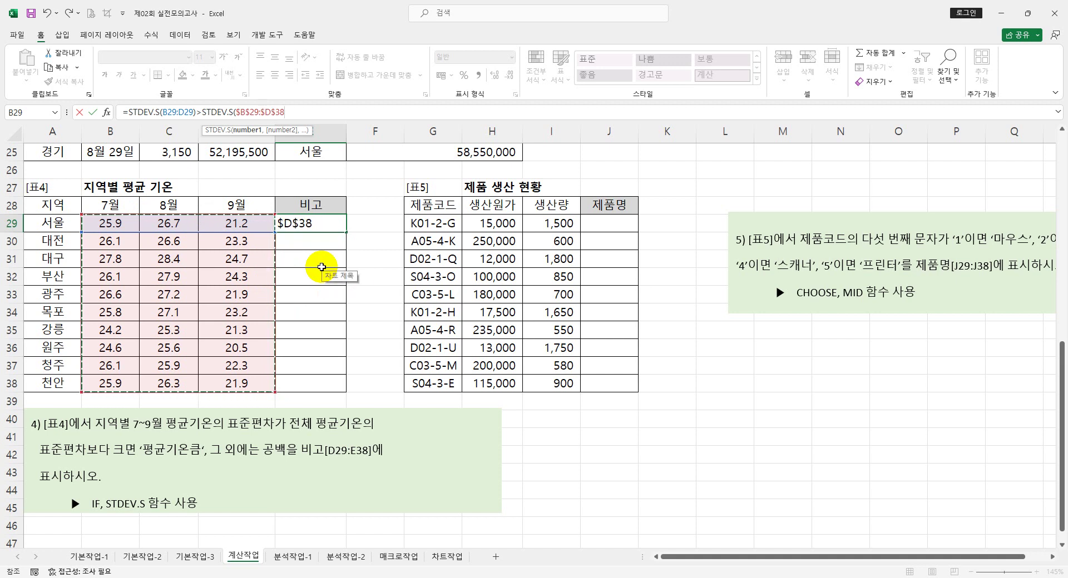
{"action": "key", "text": "Return"}
{"action": "key", "text": "Return"}
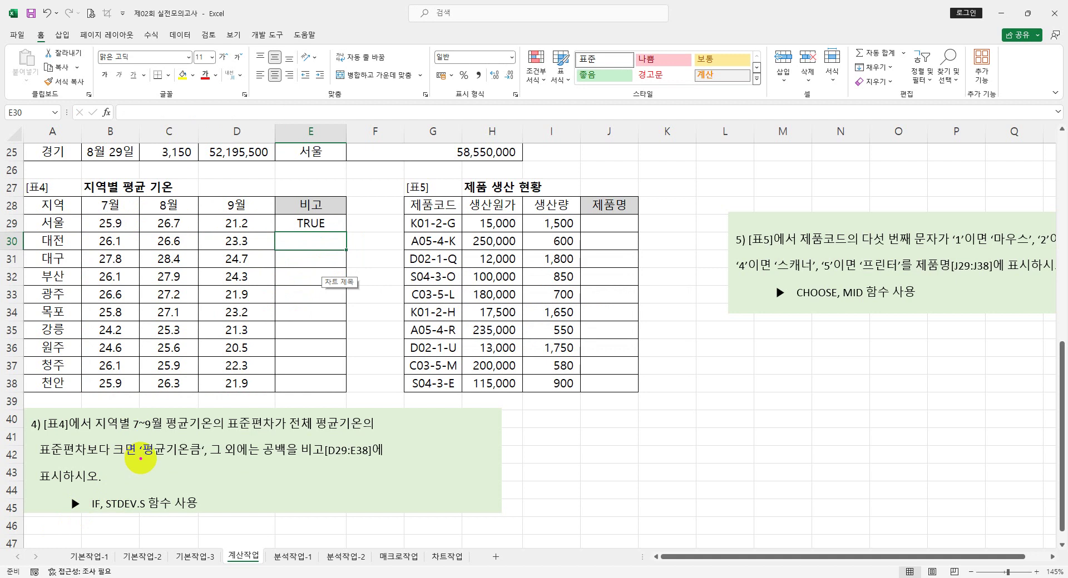
- Wrap the E29 comparison in an IF returning "평균기온큼" when true and "" otherwise, and fill the formula down to E38
{"action": "mouse_move", "coordinate": [141, 459]}
{"action": "left_mouse_down"}
{"action": "mouse_move", "coordinate": [126, 452]}
{"action": "mouse_move", "coordinate": [136, 442]}
{"action": "mouse_move", "coordinate": [138, 458]}
{"action": "left_mouse_up"}
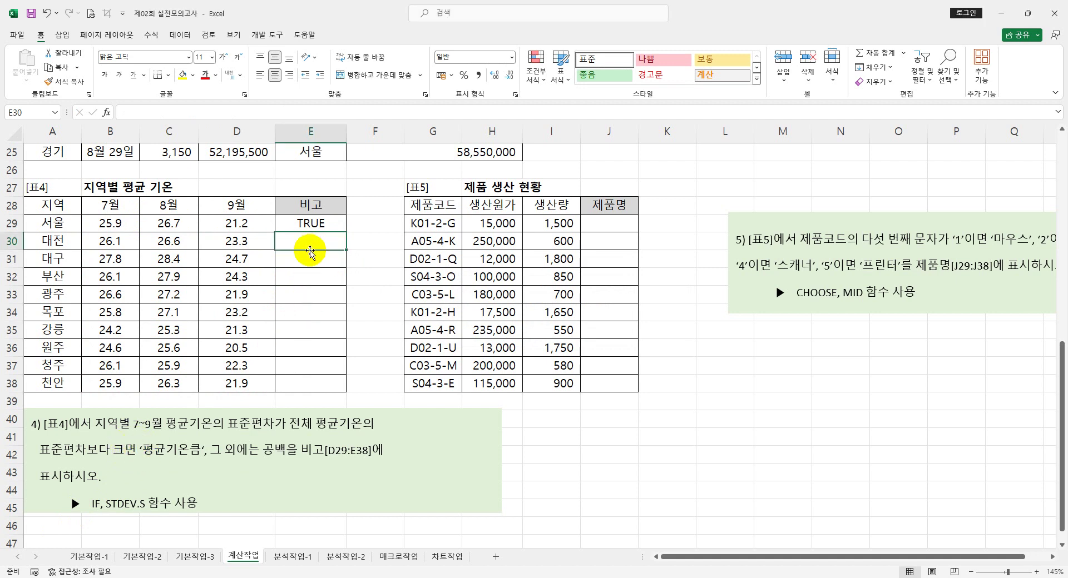
{"action": "left_click", "coordinate": [314, 221]}
{"action": "left_click", "coordinate": [142, 112]}
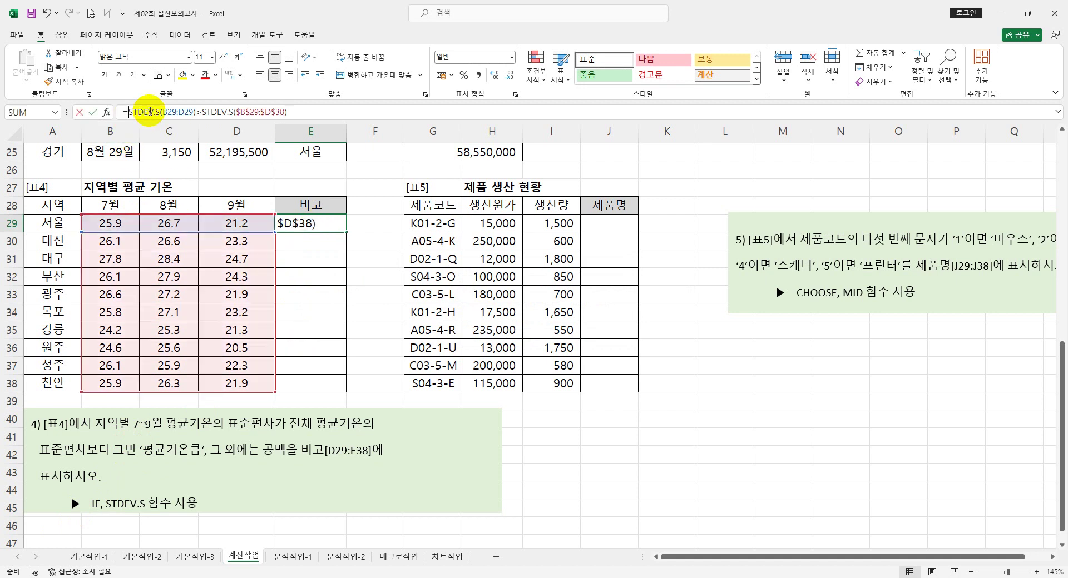
{"action": "type", "text": "if"}
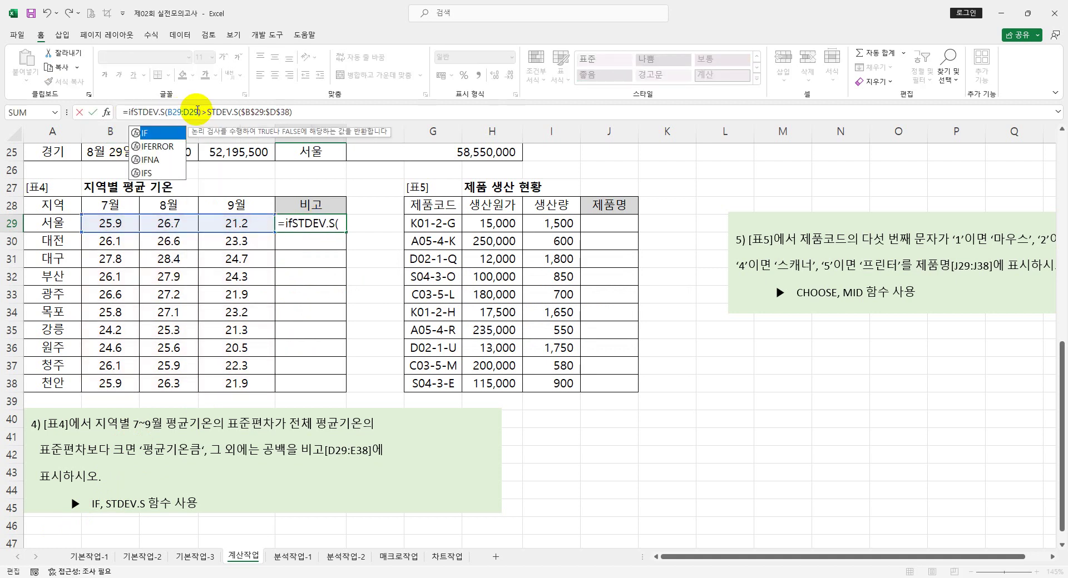
{"action": "key", "text": "Tab"}
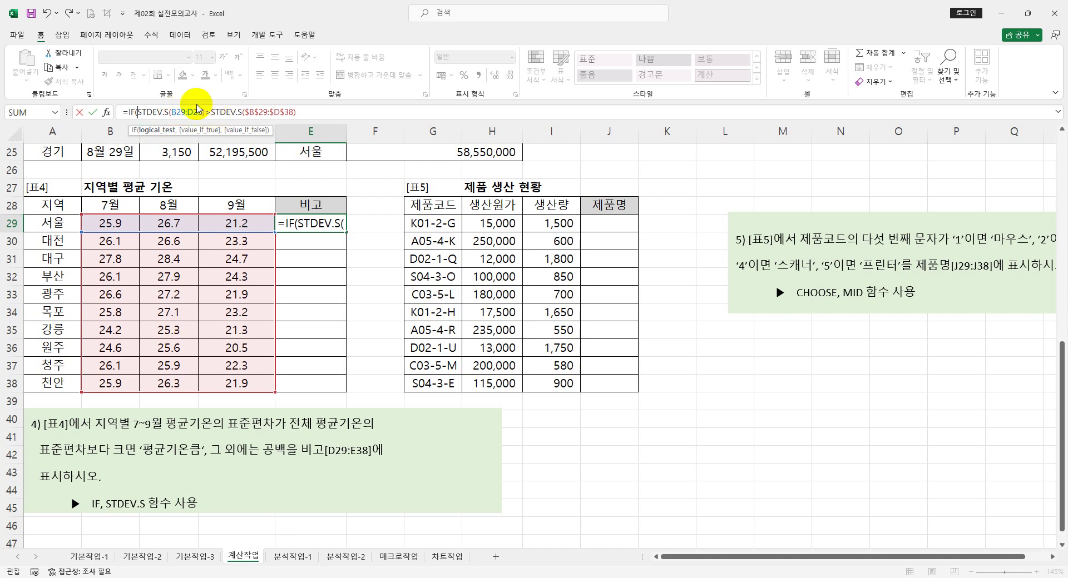
{"action": "left_click", "coordinate": [312, 109]}
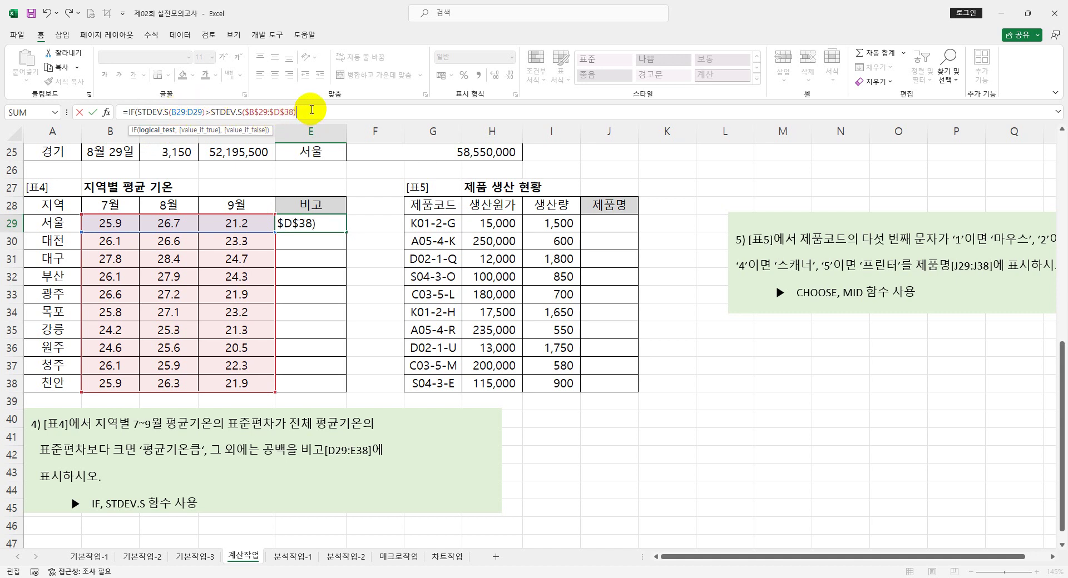
{"action": "type", "text": ",\"평균기"}
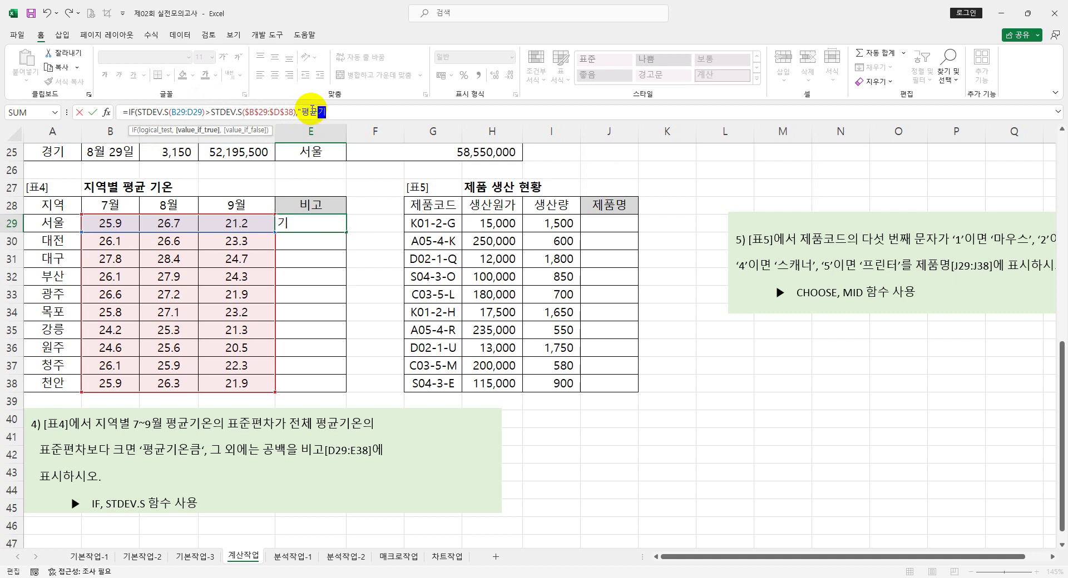
{"action": "type", "text": "온크"}
{"action": "type", "text": "\","}
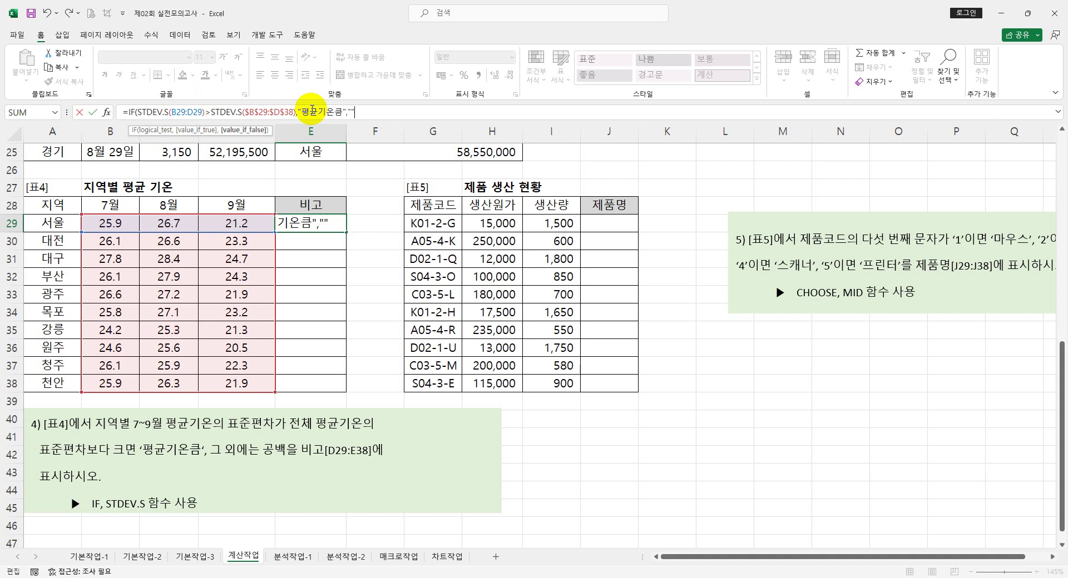
{"action": "type", "text": "\"\""}
{"action": "key", "text": "Return"}
{"action": "key", "text": "Return"}
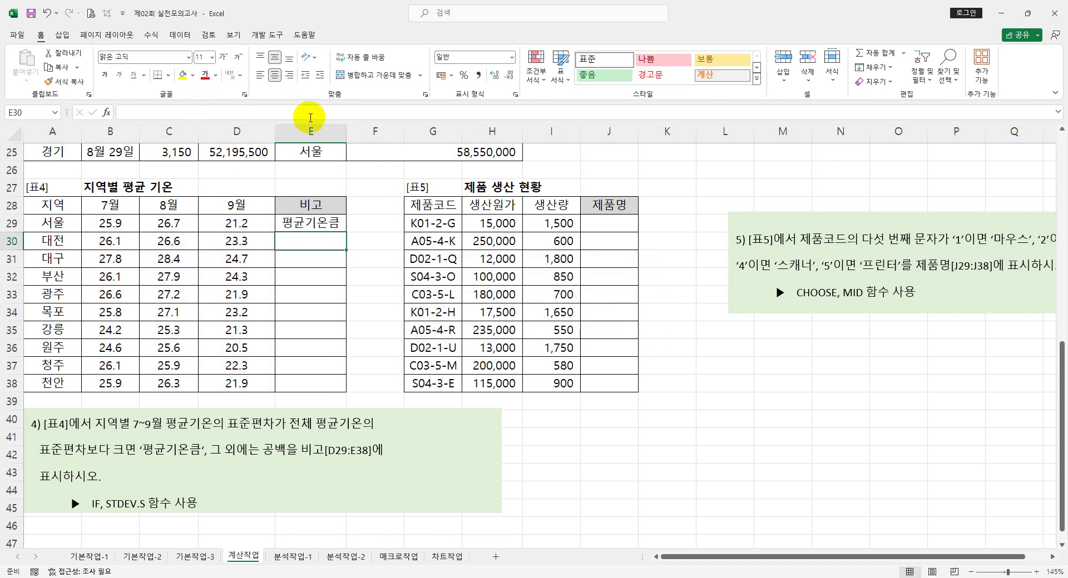
{"action": "left_click", "coordinate": [338, 223]}
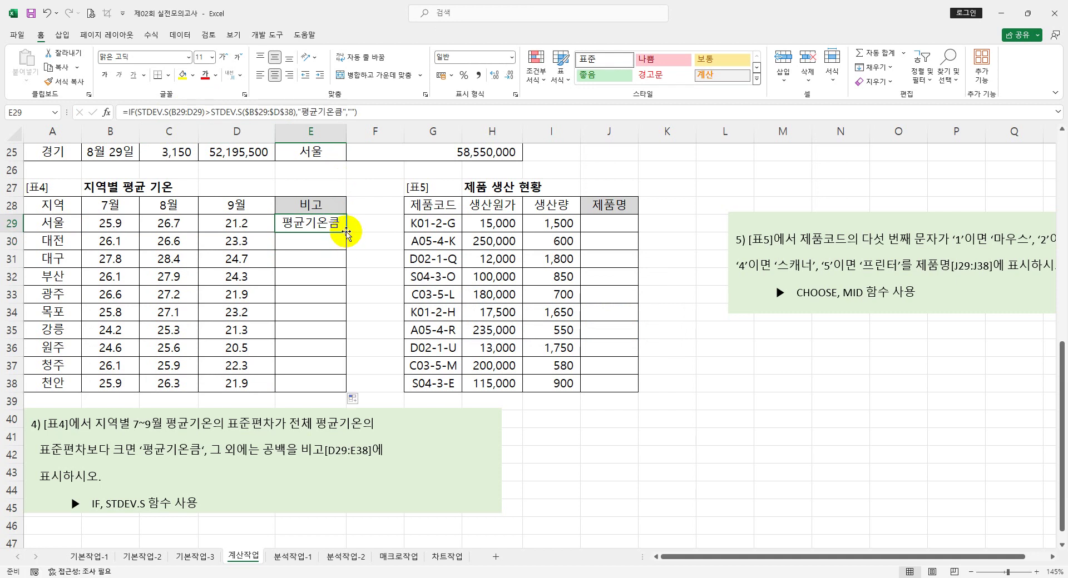
{"action": "double_click", "coordinate": [346, 232]}
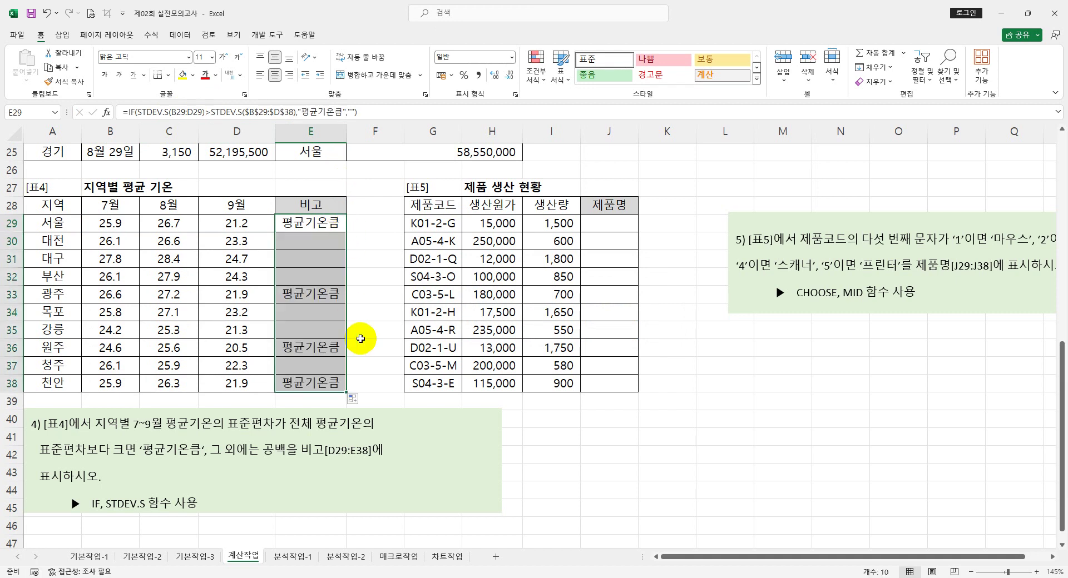
- Delete the question 4 text box and move the question 5 text box just below the 표5 table
{"action": "left_click", "coordinate": [394, 412]}
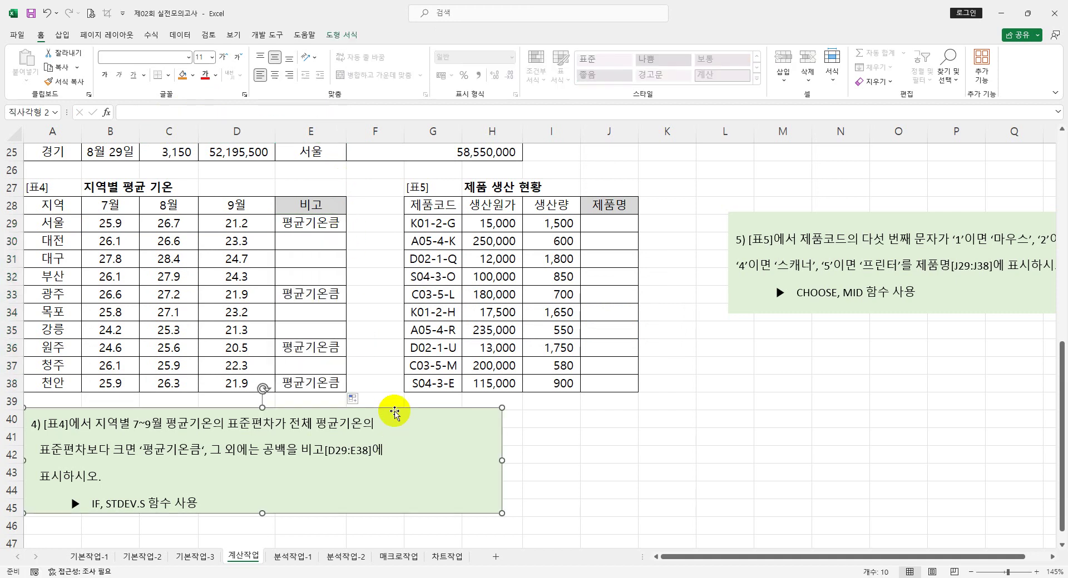
{"action": "key", "text": "Delete"}
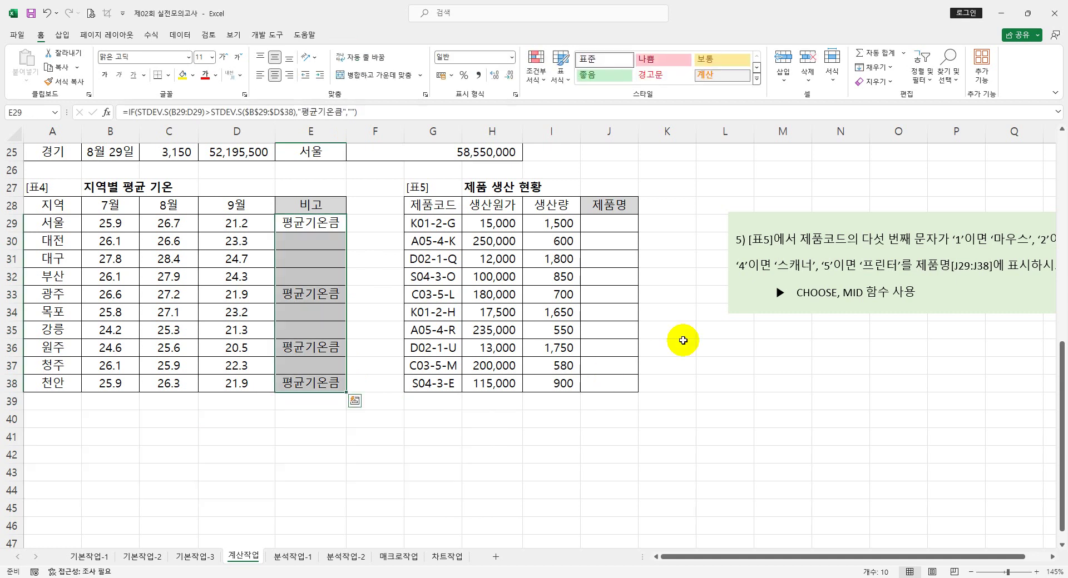
{"action": "left_click", "coordinate": [789, 217]}
{"action": "left_click_drag", "start_coordinate": [705, 290], "coordinate": [445, 401]}
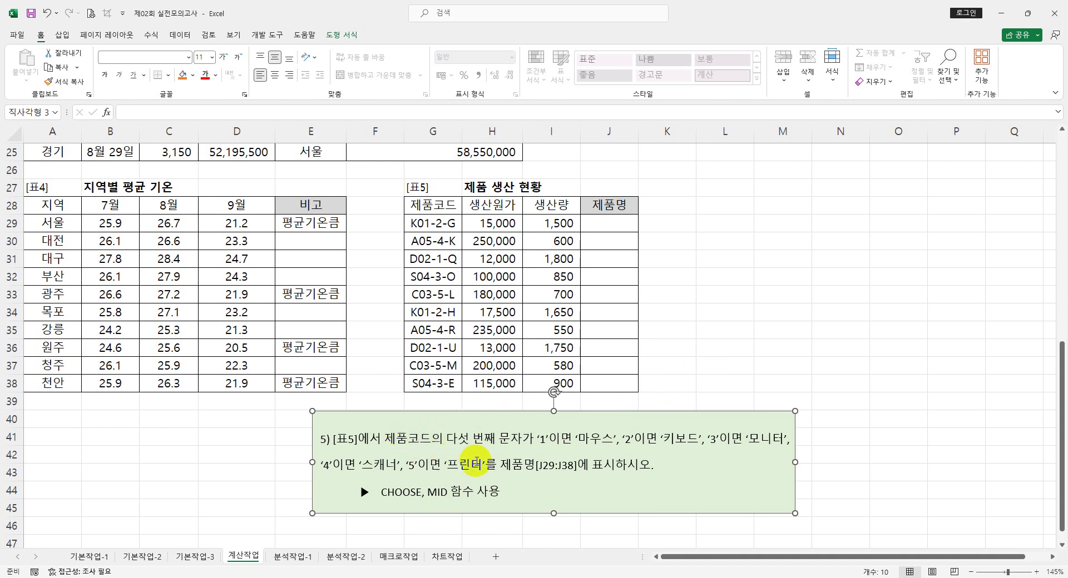
{"action": "left_click", "coordinate": [692, 309]}
- Enter a MID formula in J29 that extracts one character from the product code in G29, starting at the fifth character
{"action": "left_click", "coordinate": [620, 225]}
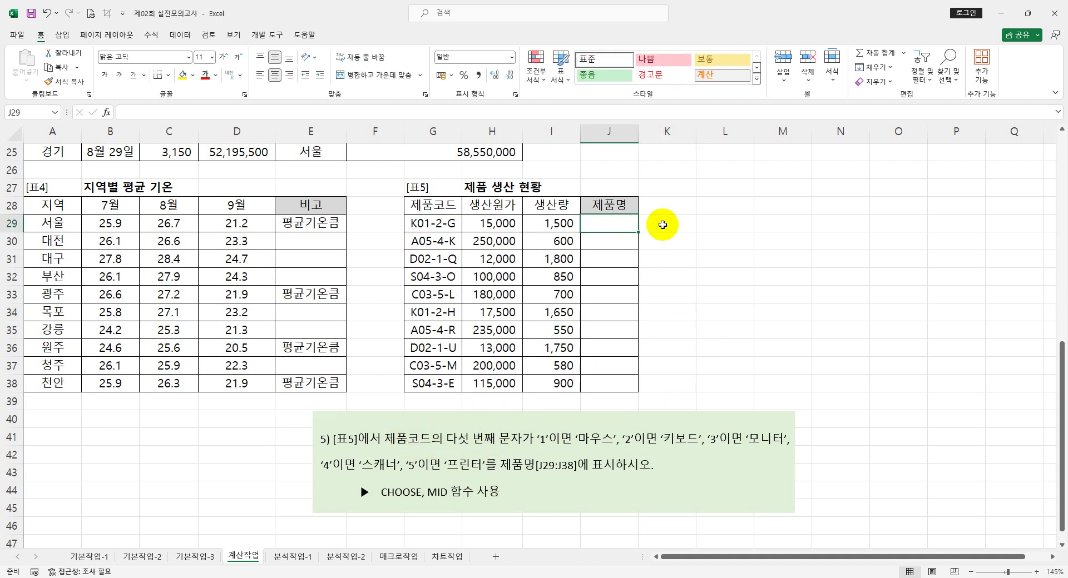
{"action": "type", "text": "="}
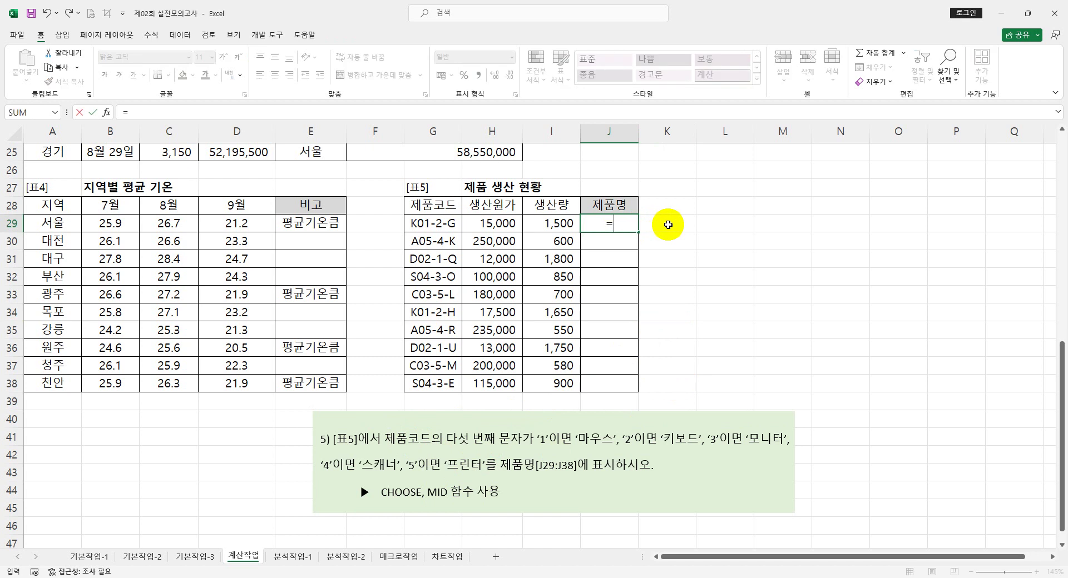
{"action": "type", "text": "m"}
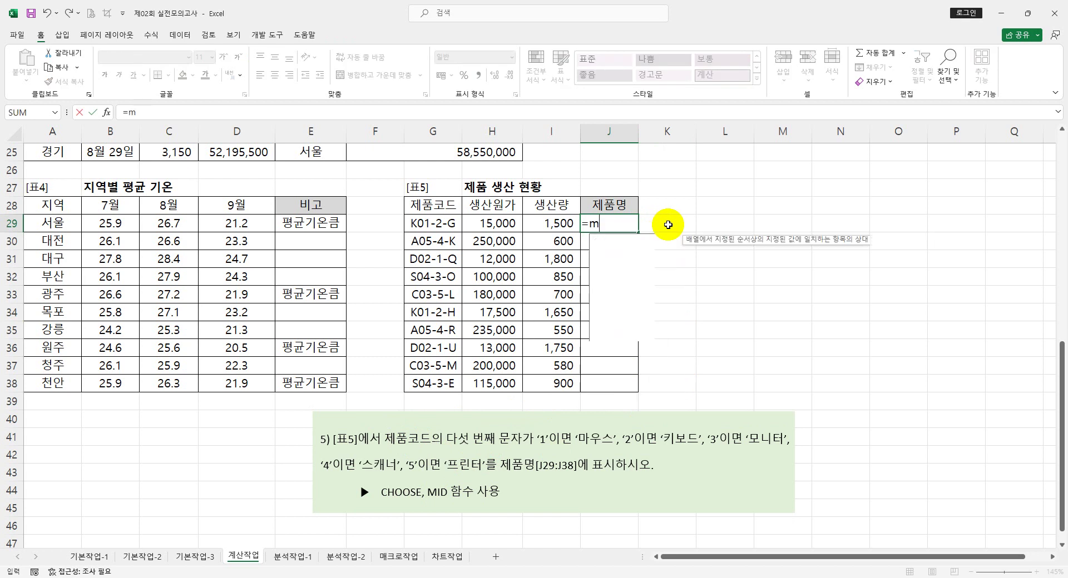
{"action": "type", "text": "id"}
{"action": "key", "text": "Tab"}
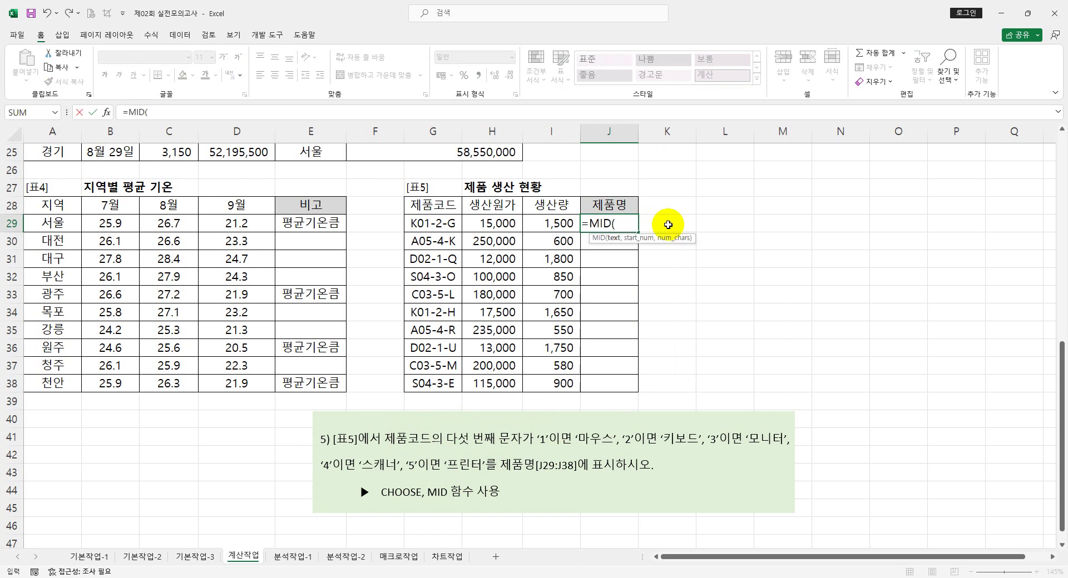
{"action": "left_click", "coordinate": [459, 228]}
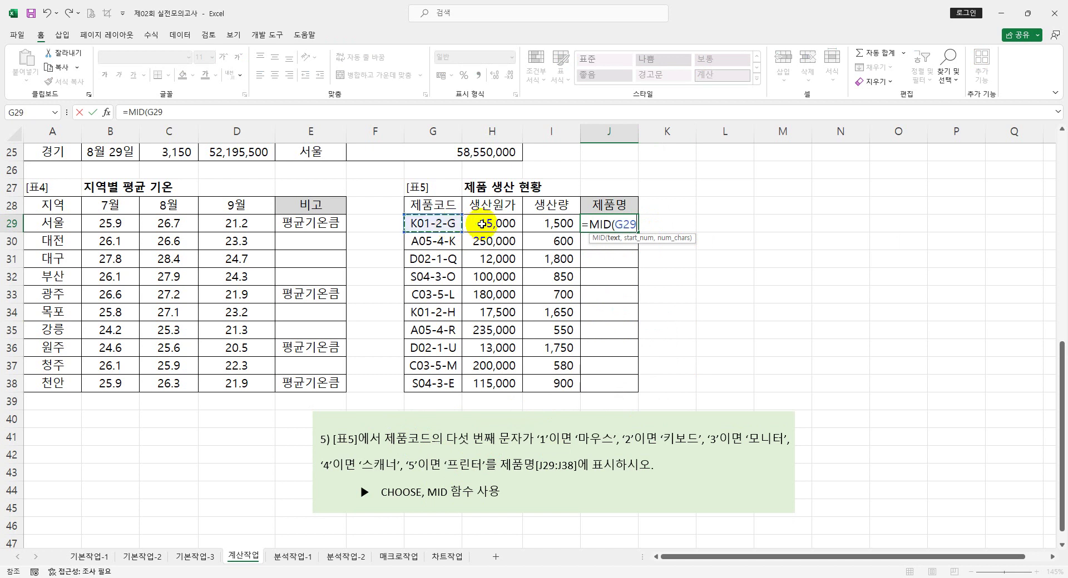
{"action": "type", "text": ","}
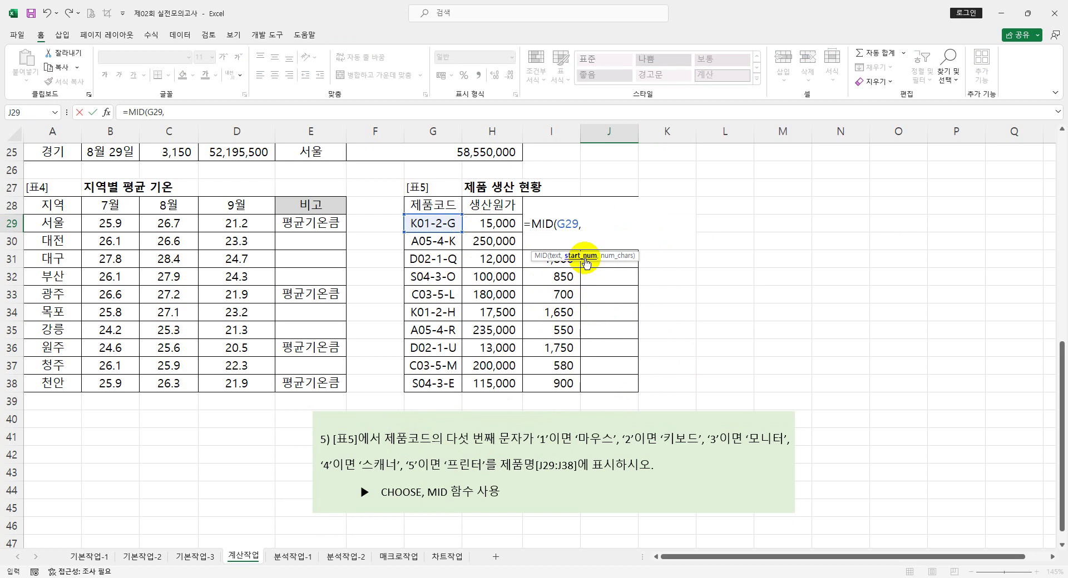
{"action": "type", "text": "5,"}
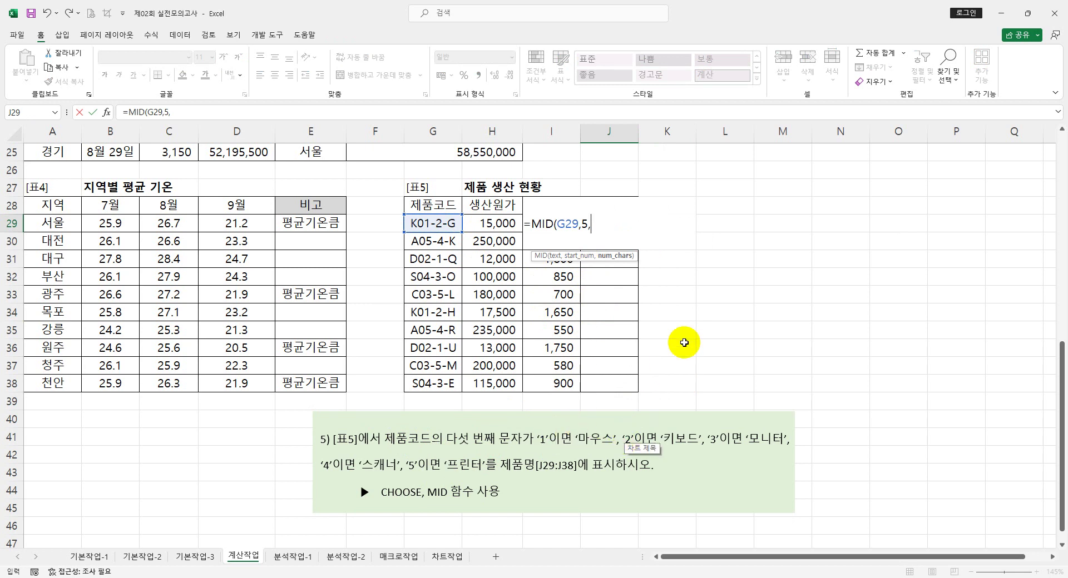
{"action": "type", "text": "1"}
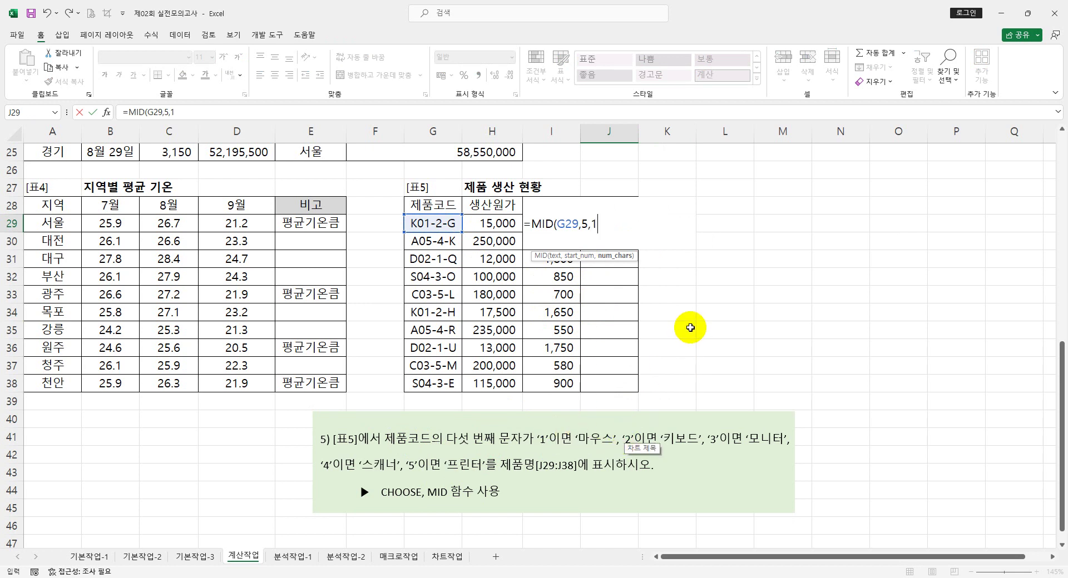
{"action": "key", "text": "Return"}
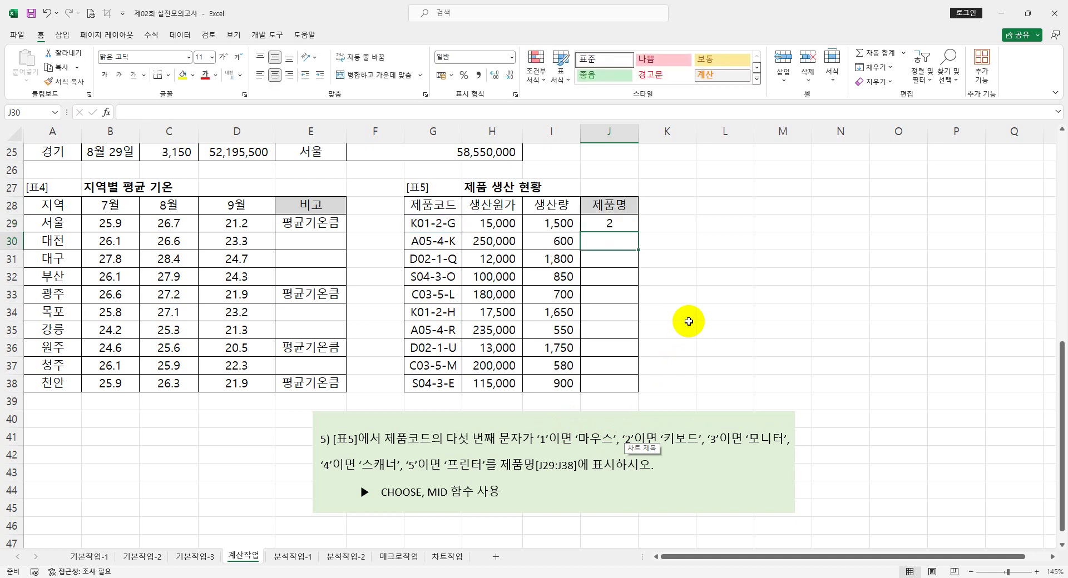
- Wrap the MID formula in J29 in a CHOOSE function, using MID(G29,5,1) as the index number
{"action": "left_click", "coordinate": [620, 222]}
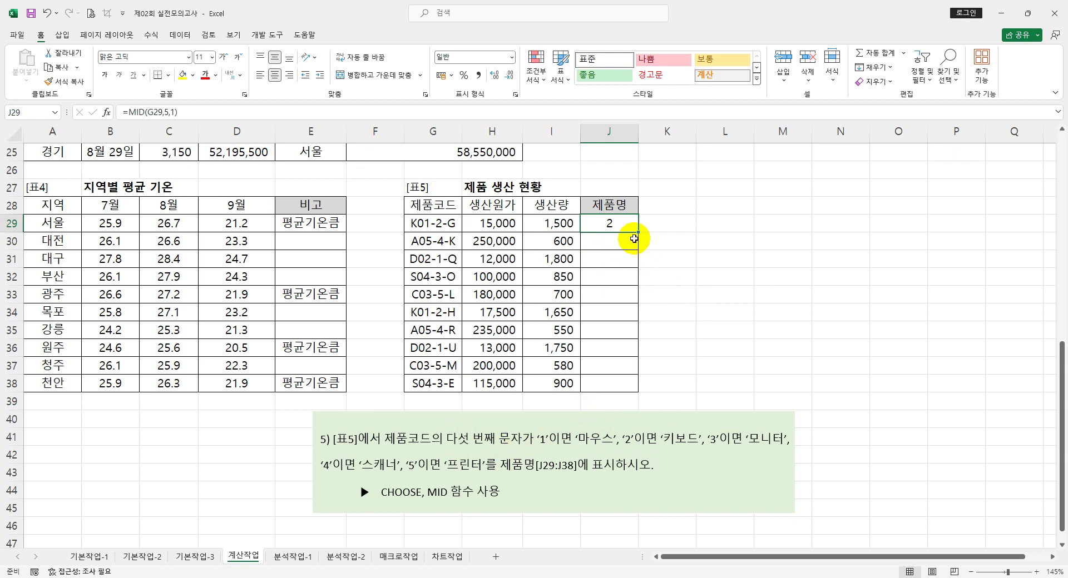
{"action": "double_click", "coordinate": [174, 113]}
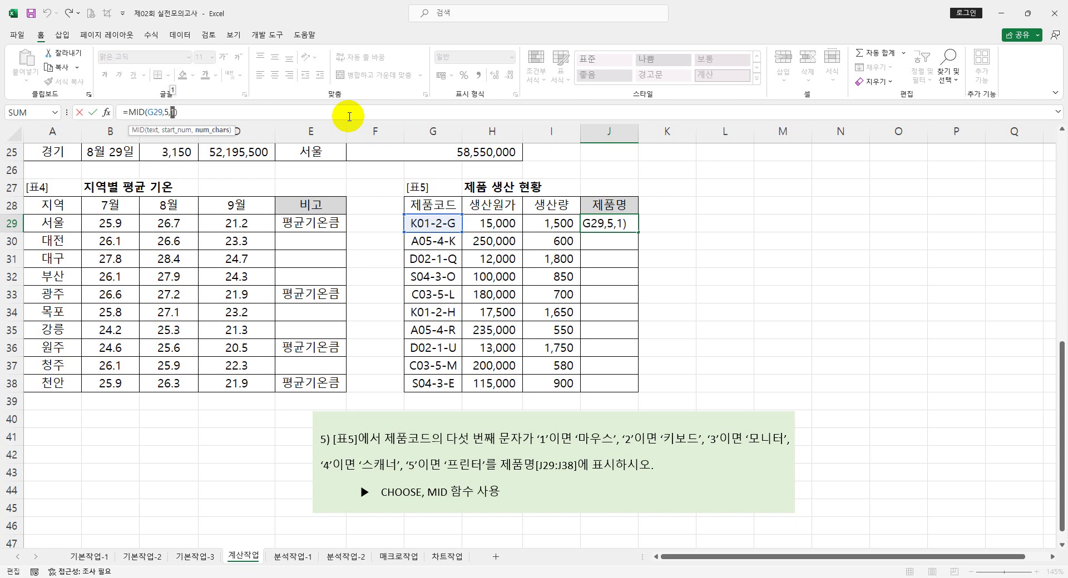
{"action": "key", "text": "ctrl+Return"}
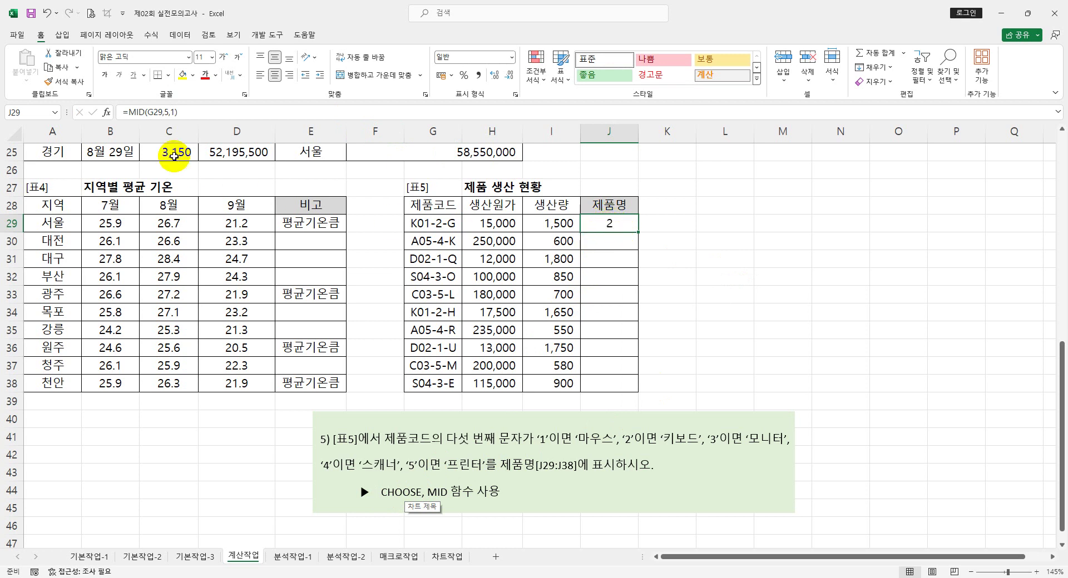
{"action": "left_click", "coordinate": [128, 113]}
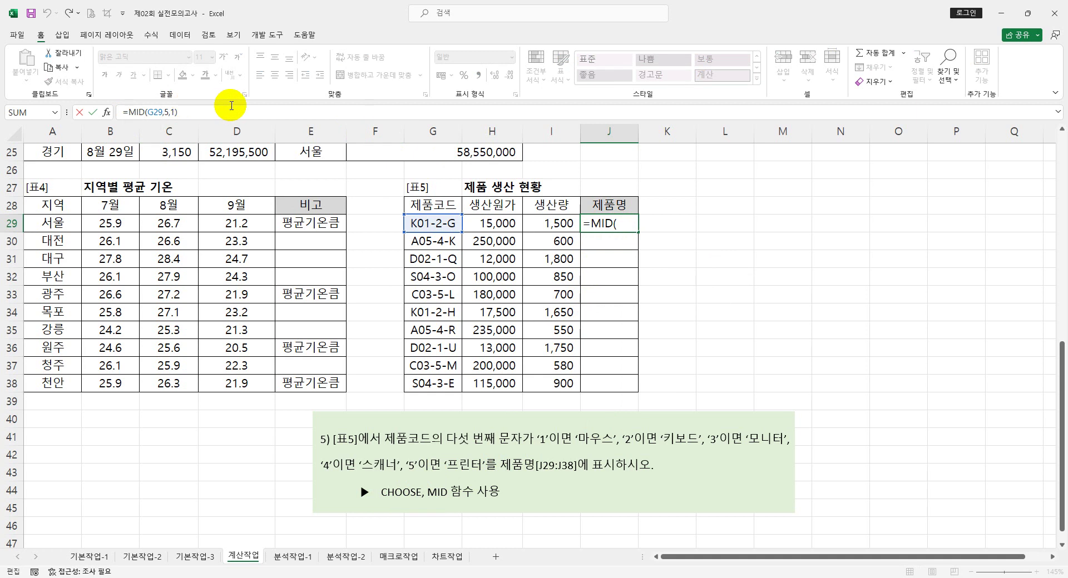
{"action": "type", "text": "choose"}
{"action": "key", "text": "Tab"}
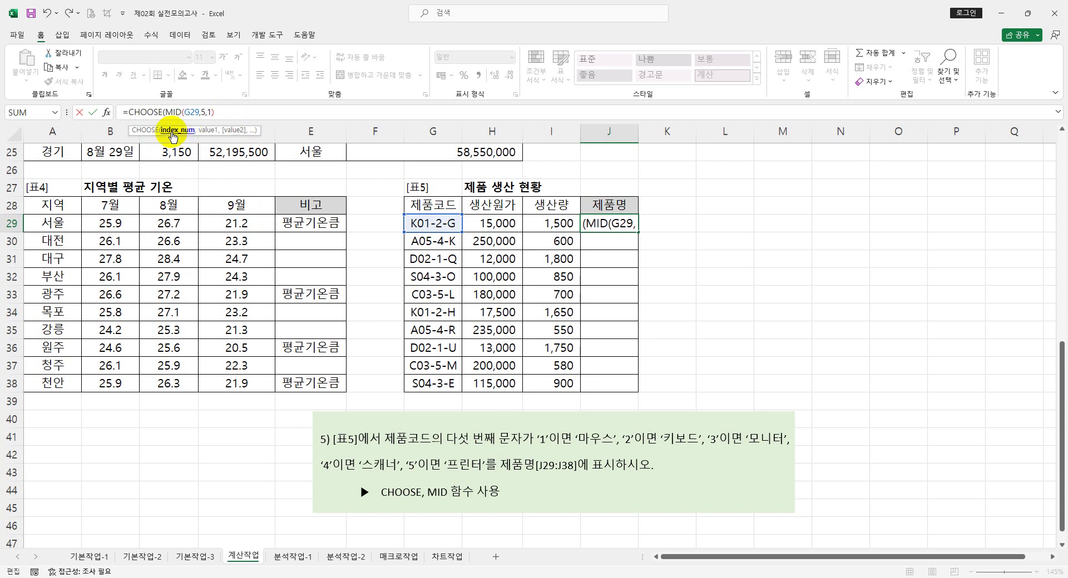
{"action": "left_click", "coordinate": [224, 110]}
{"action": "type", "text": ","}
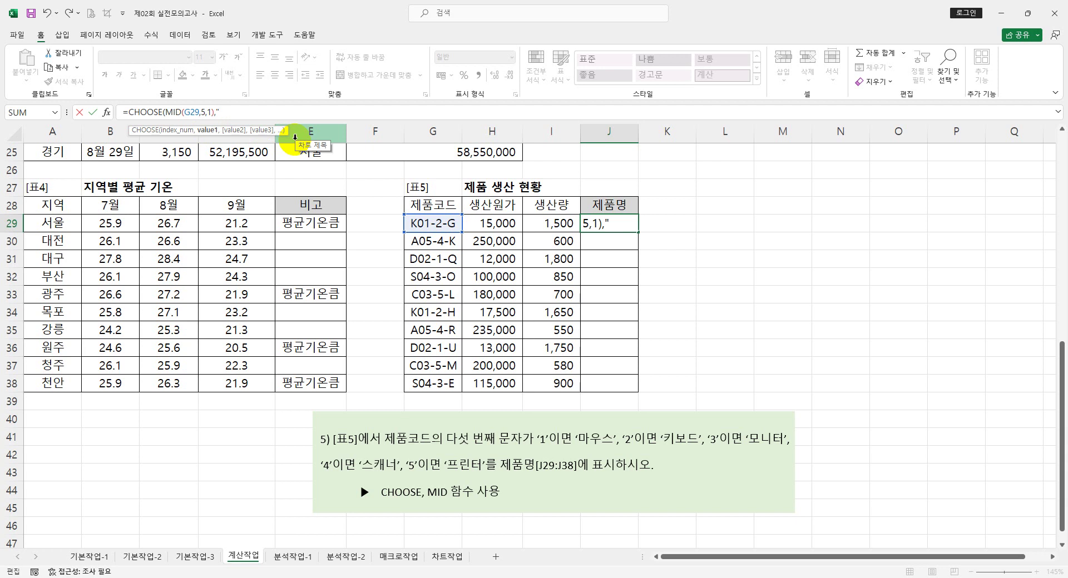
- Add "마우스", "키보드", "모니터", "스캐너" and "프린터" as the five CHOOSE values in the J29 formula
{"action": "type", "text": "마우스\","}
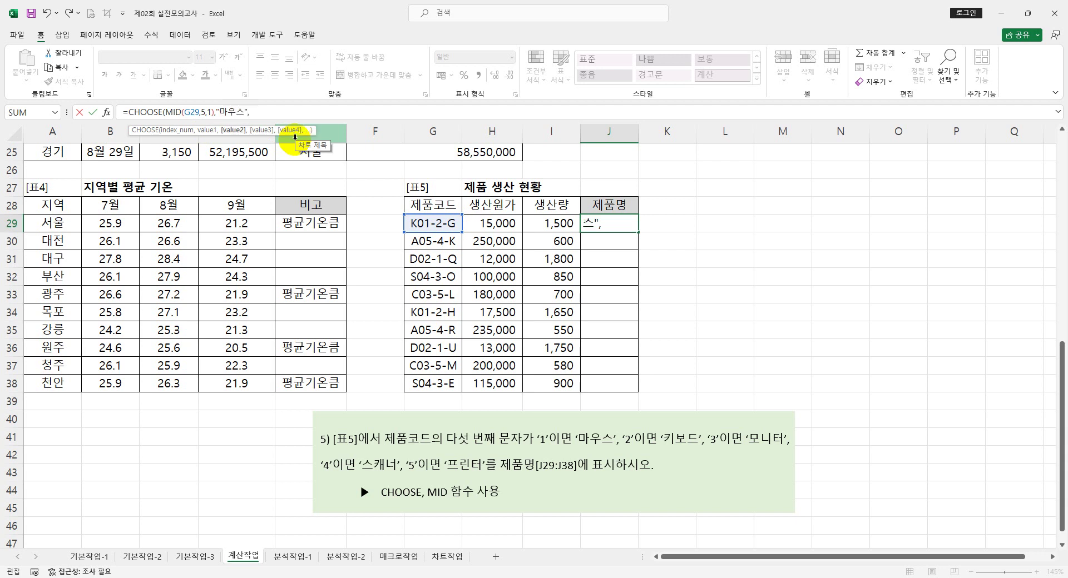
{"action": "type", "text": "\"키보드\",\""}
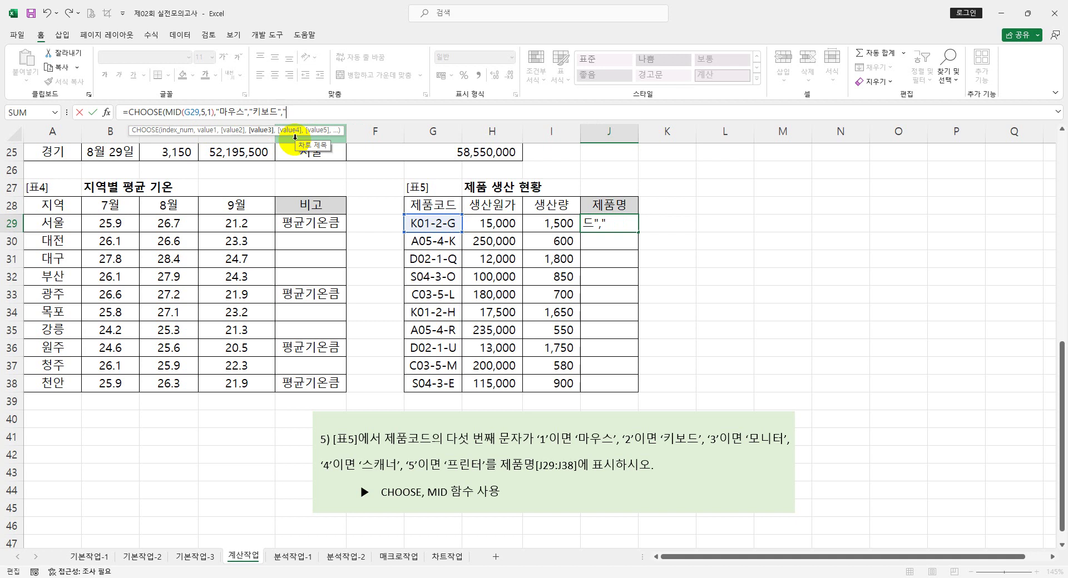
{"action": "type", "text": "모니터\",\""}
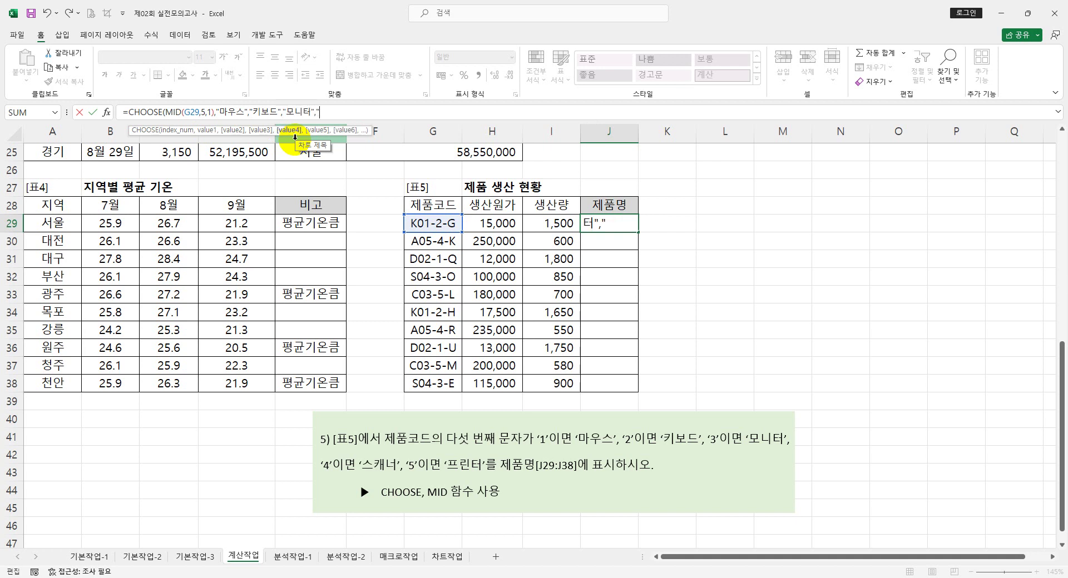
{"action": "type", "text": "스캐너\","}
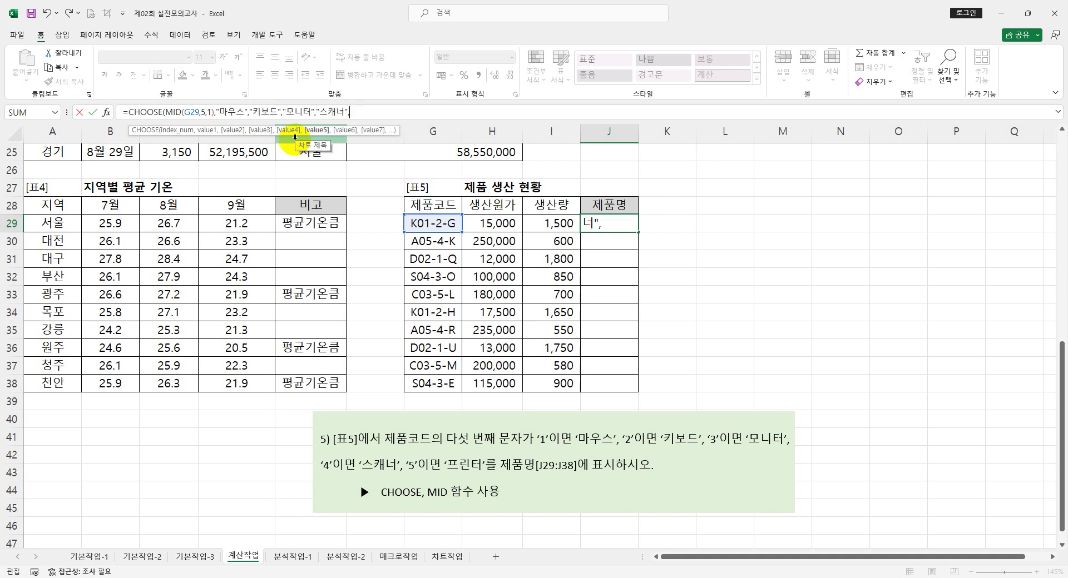
{"action": "type", "text": "\"프린터\""}
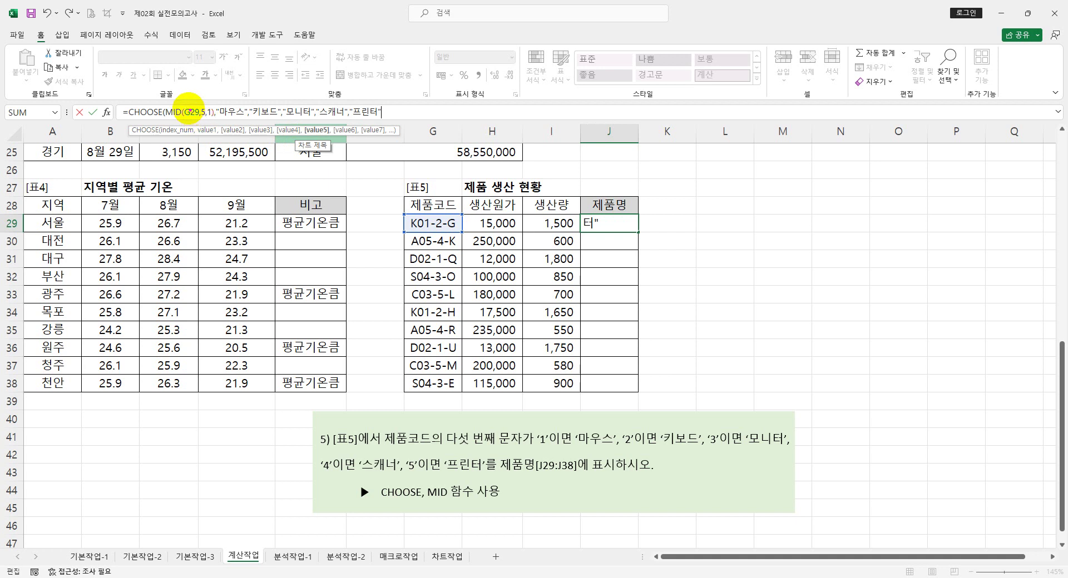
{"action": "mouse_move", "coordinate": [187, 105]}
{"action": "left_mouse_down"}
{"action": "mouse_move", "coordinate": [205, 90]}
{"action": "mouse_move", "coordinate": [228, 102]}
{"action": "mouse_move", "coordinate": [247, 70]}
{"action": "mouse_move", "coordinate": [306, 81]}
{"action": "mouse_move", "coordinate": [333, 101]}
{"action": "left_mouse_up"}
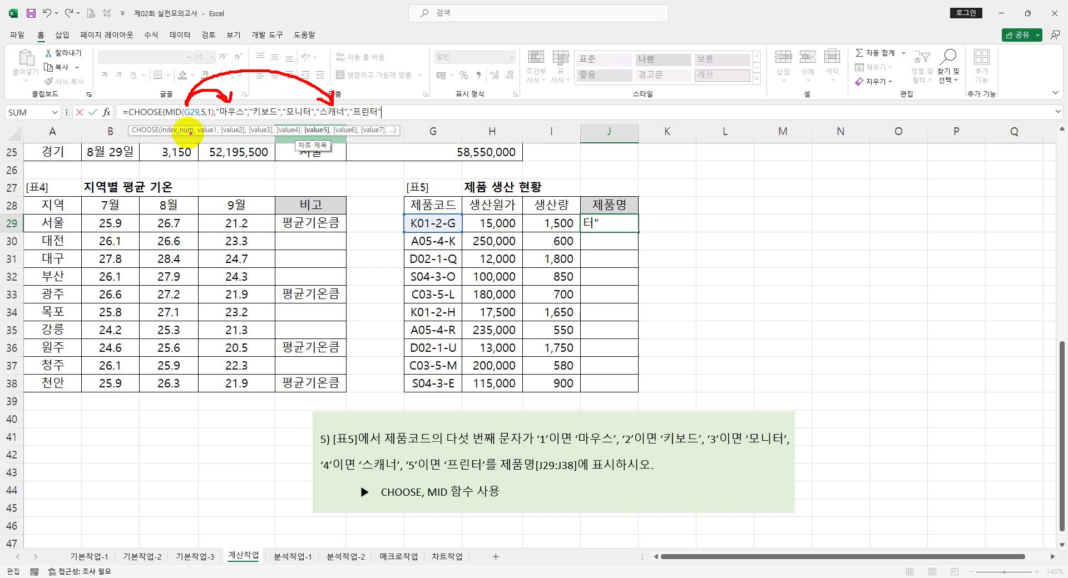
{"action": "mouse_move", "coordinate": [163, 118]}
{"action": "left_mouse_down"}
{"action": "mouse_move", "coordinate": [134, 120]}
{"action": "mouse_move", "coordinate": [142, 99]}
{"action": "mouse_move", "coordinate": [163, 109]}
{"action": "left_mouse_up"}
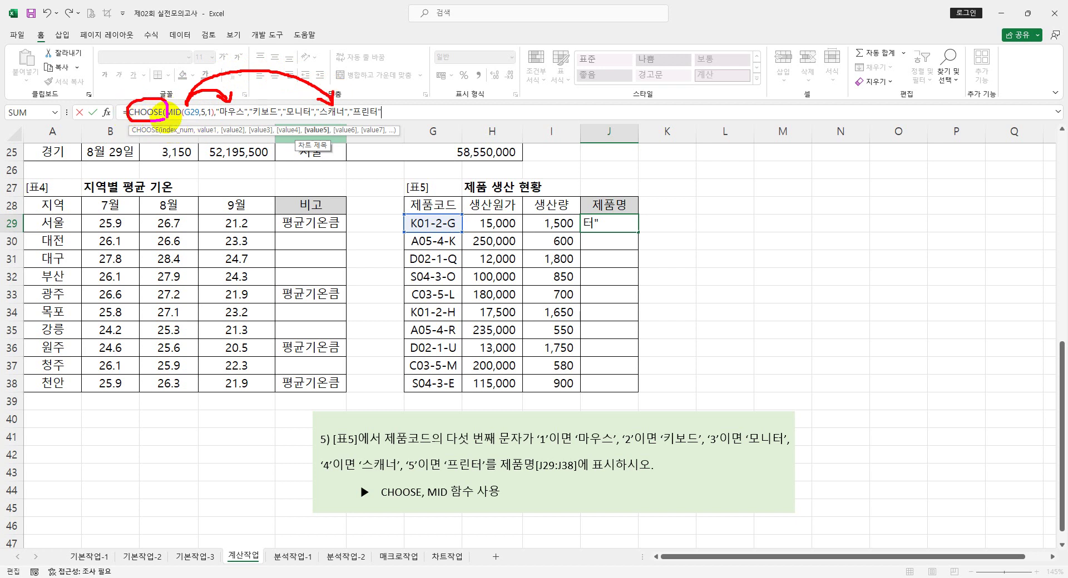
{"action": "key", "text": "Escape"}
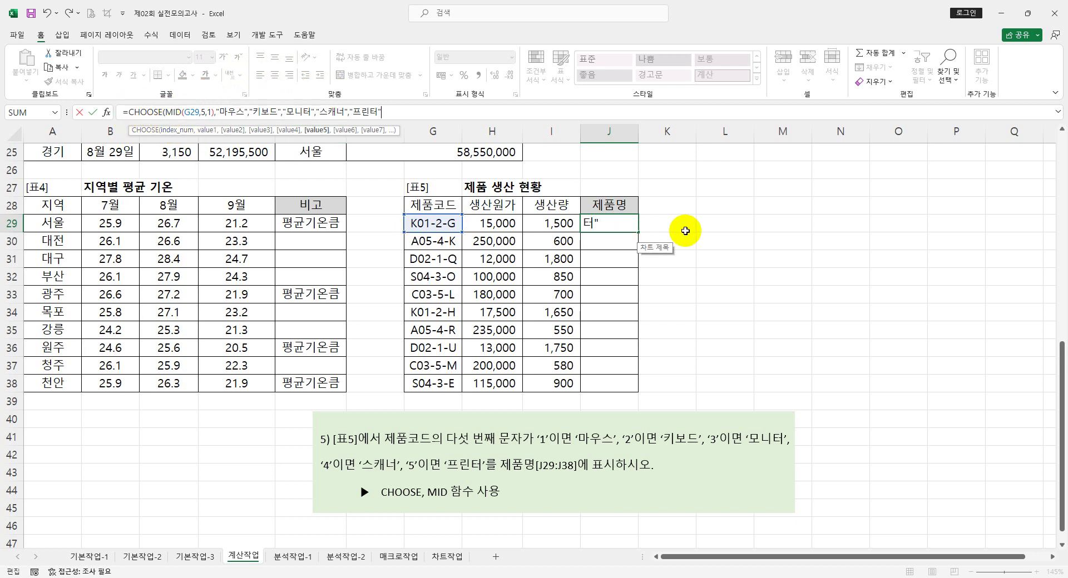
- Confirm the CHOOSE formula in J29, accepting the proposed closing-parenthesis correction, and fill it down to J38
{"action": "key", "text": "Return"}
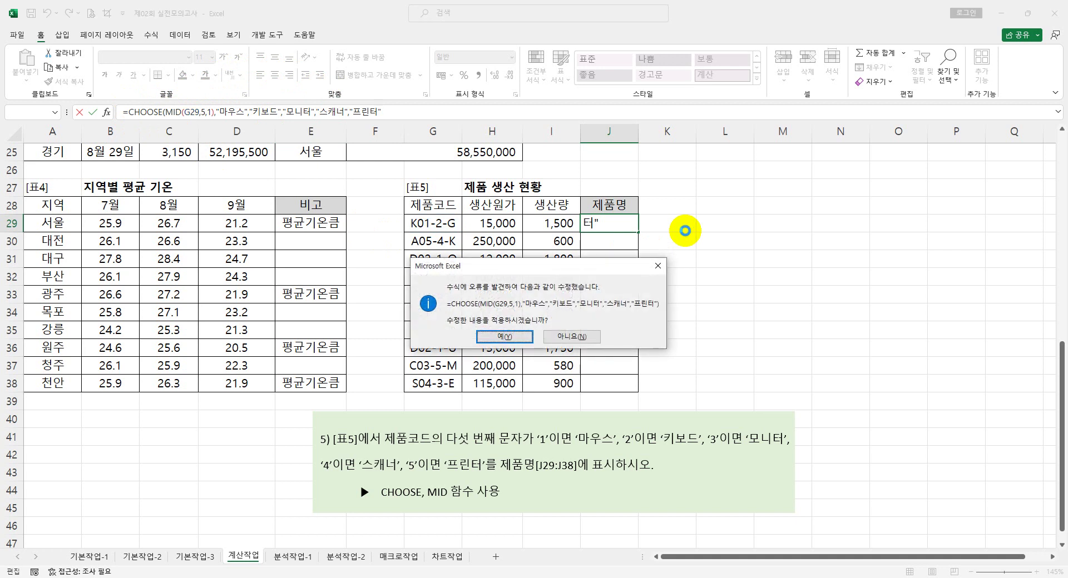
{"action": "key", "text": "Return"}
{"action": "left_click", "coordinate": [623, 223]}
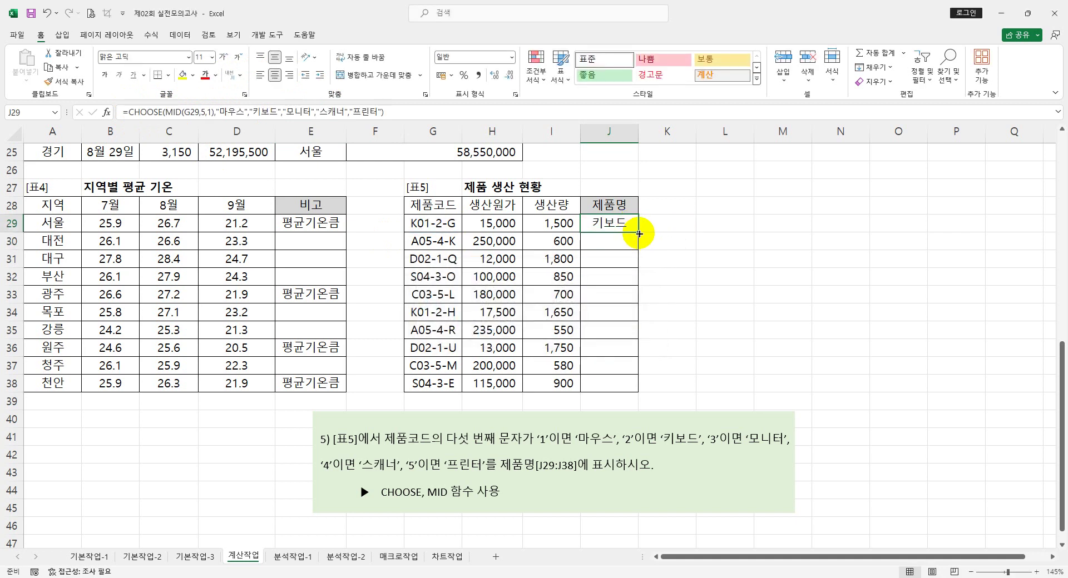
{"action": "double_click", "coordinate": [638, 232]}
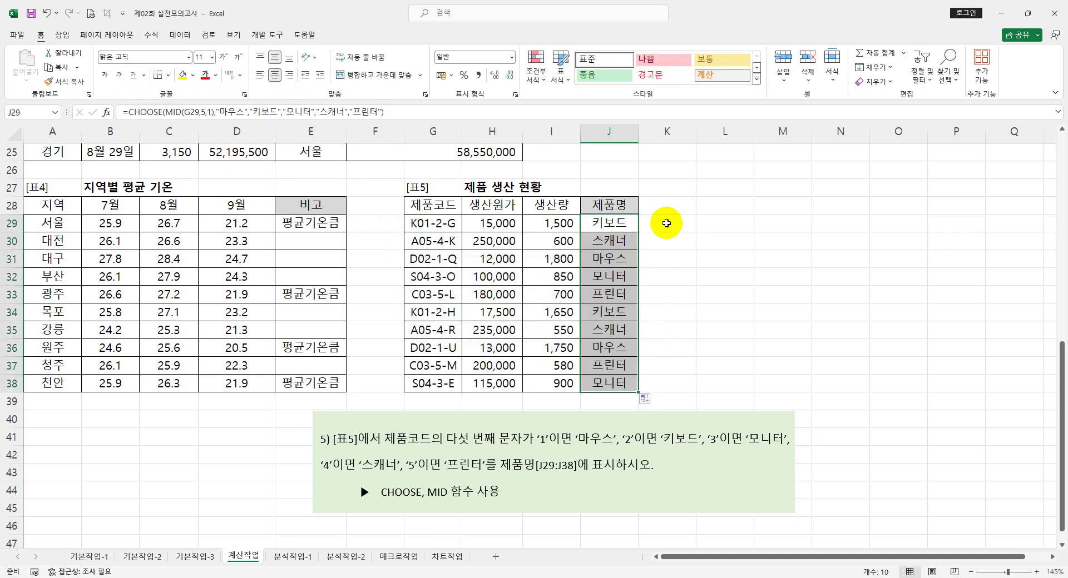